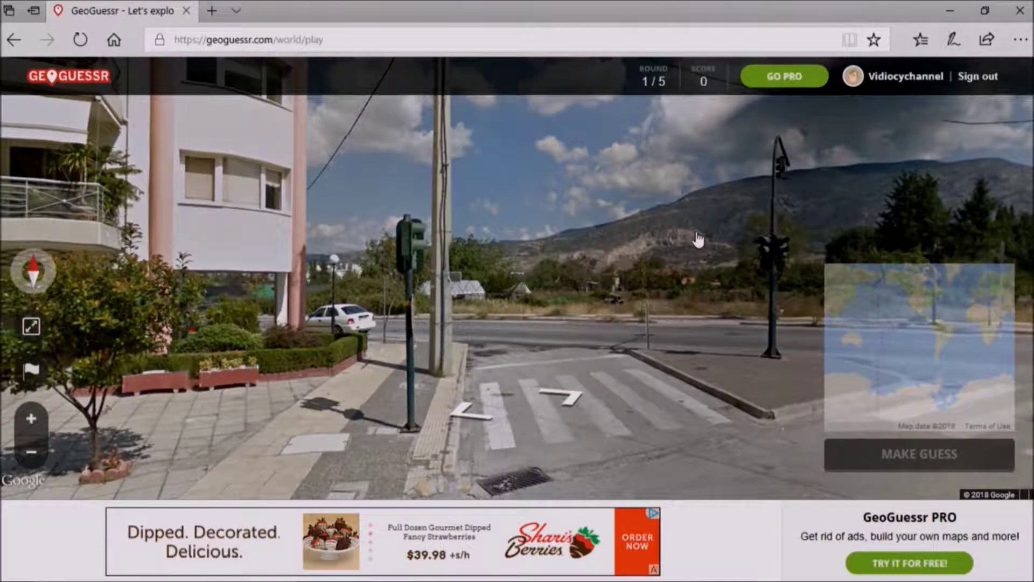
Look across the intersection toward the stop sign and bridge, then move along the canal path.
{"action": "mouse_move", "coordinate": [718, 259]}
{"action": "left_mouse_down"}
{"action": "mouse_move", "coordinate": [515, 328]}
{"action": "mouse_move", "coordinate": [574, 199]}
{"action": "left_mouse_up"}
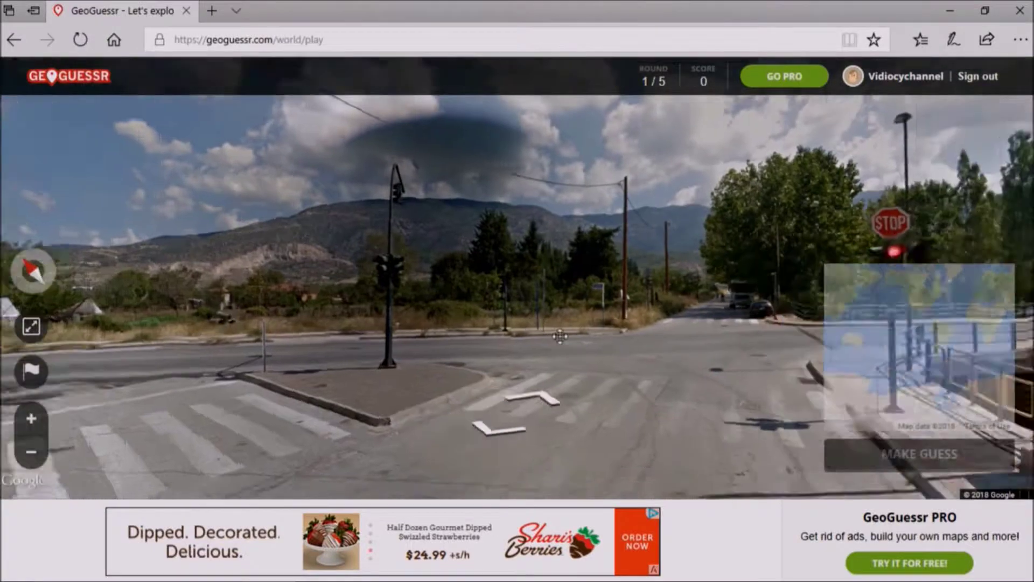
{"action": "left_click_drag", "start_coordinate": [656, 376], "coordinate": [532, 331]}
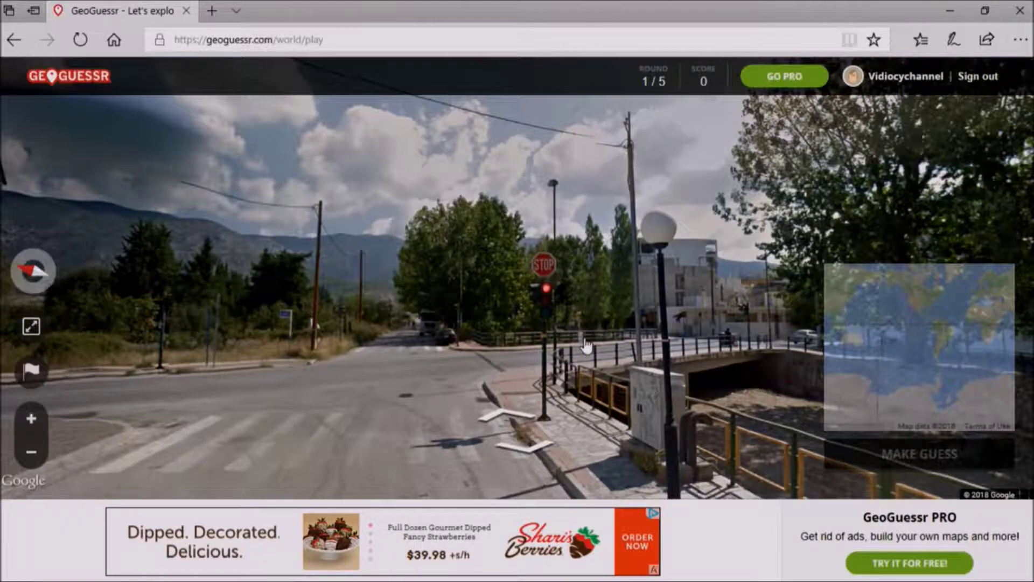
{"action": "left_click_drag", "start_coordinate": [569, 337], "coordinate": [365, 299]}
{"action": "left_click", "coordinate": [365, 299]}
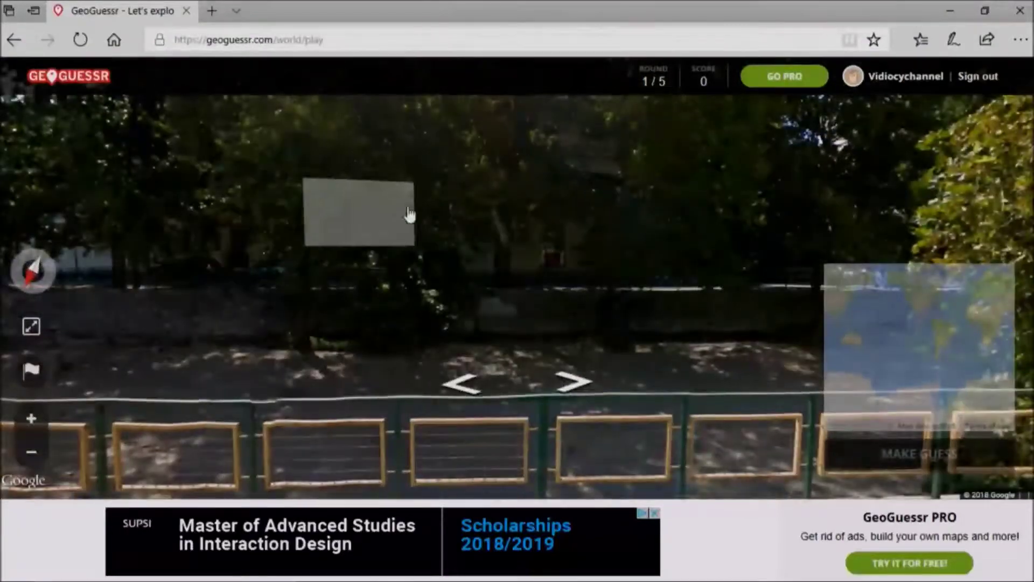
{"action": "left_click", "coordinate": [655, 323]}
Turn onto the apartment-lined street and walk several spots down it.
{"action": "left_click_drag", "start_coordinate": [515, 358], "coordinate": [242, 323]}
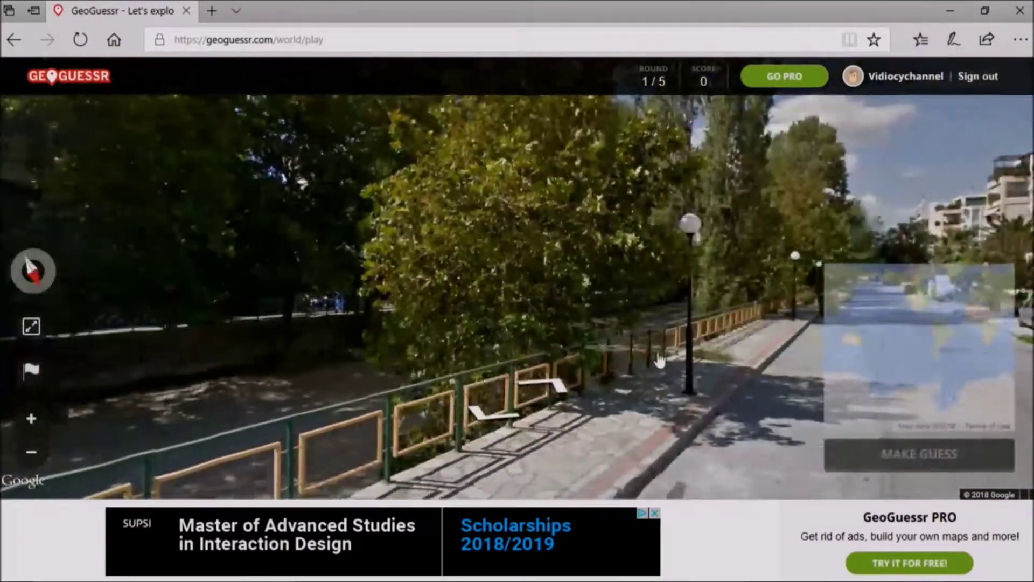
{"action": "left_click_drag", "start_coordinate": [485, 323], "coordinate": [425, 313]}
{"action": "left_click", "coordinate": [425, 313]}
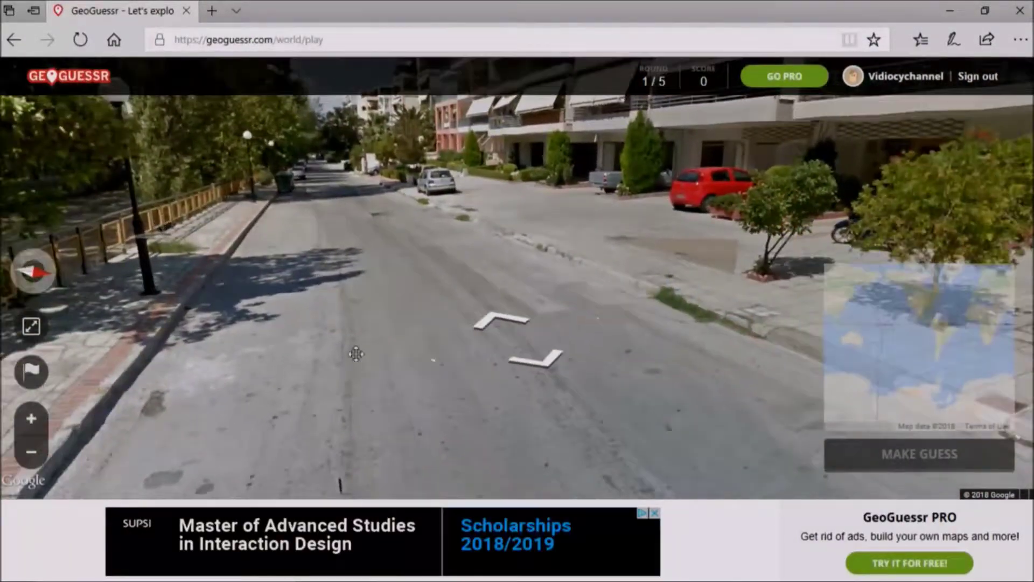
{"action": "left_click", "coordinate": [377, 380]}
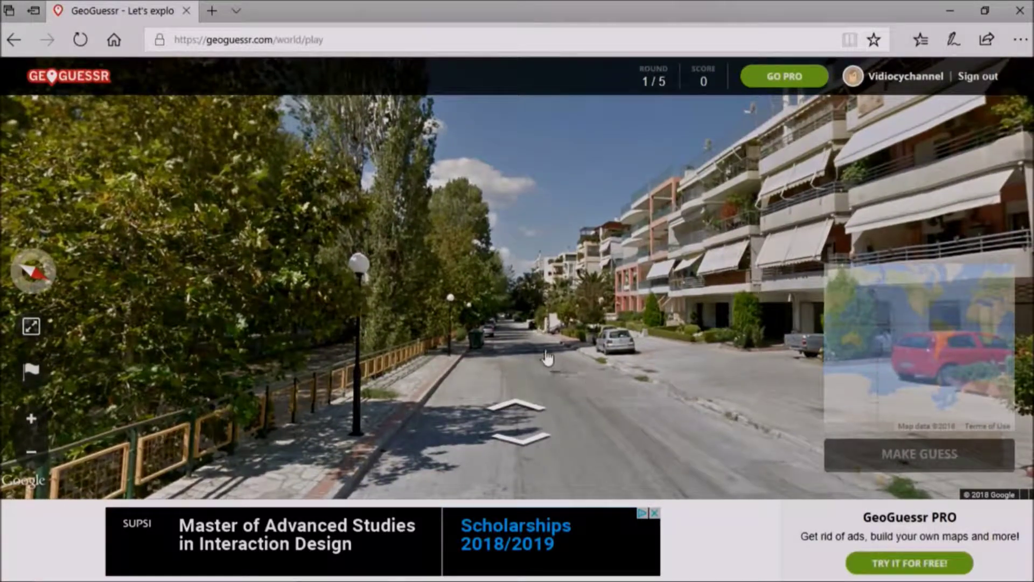
{"action": "left_click", "coordinate": [530, 342]}
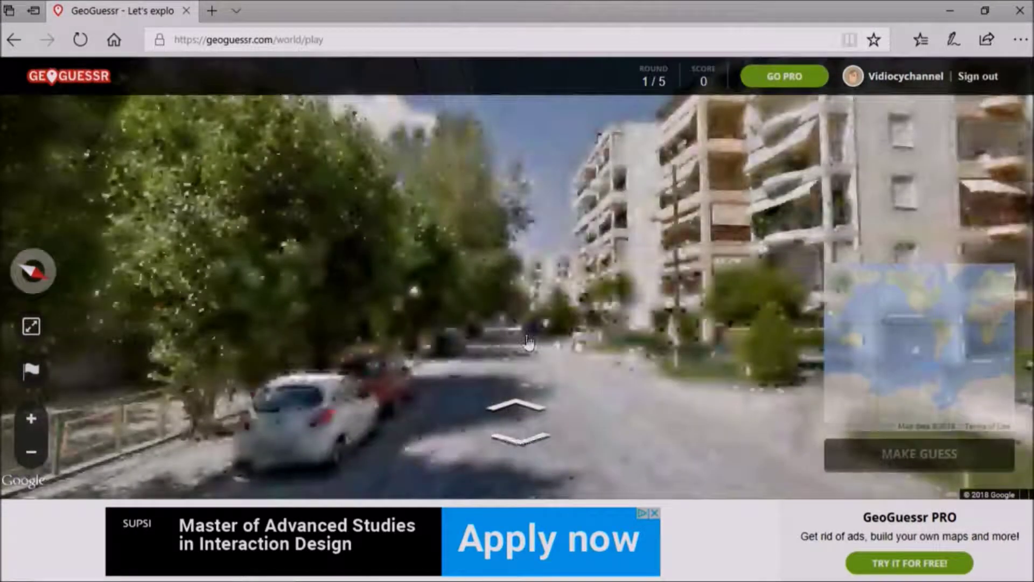
{"action": "left_click", "coordinate": [399, 370]}
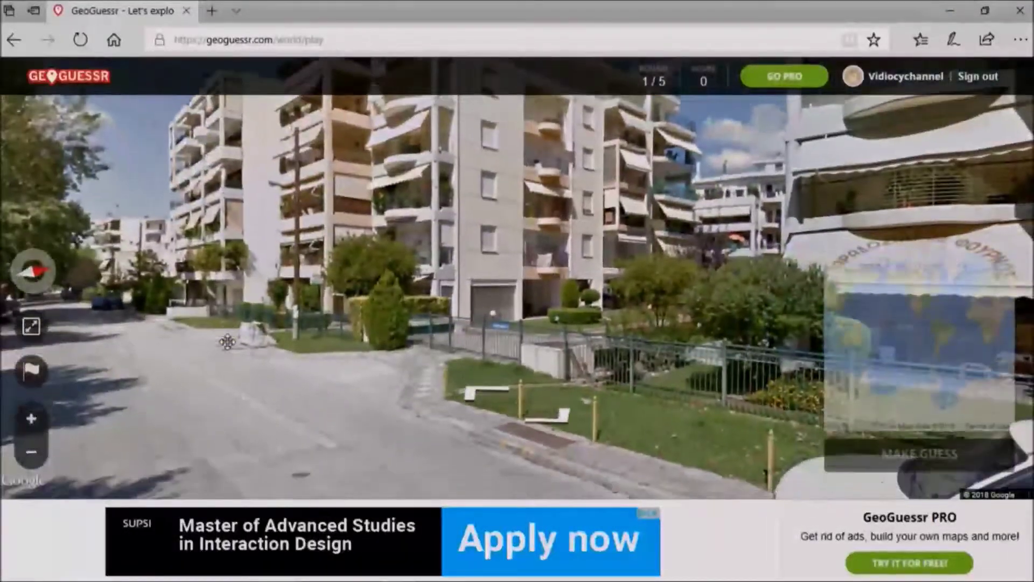
Turn at the intersection and approach the shop awning until its Greek lettering is readable.
{"action": "left_click_drag", "start_coordinate": [400, 370], "coordinate": [619, 386]}
{"action": "left_click", "coordinate": [619, 386]}
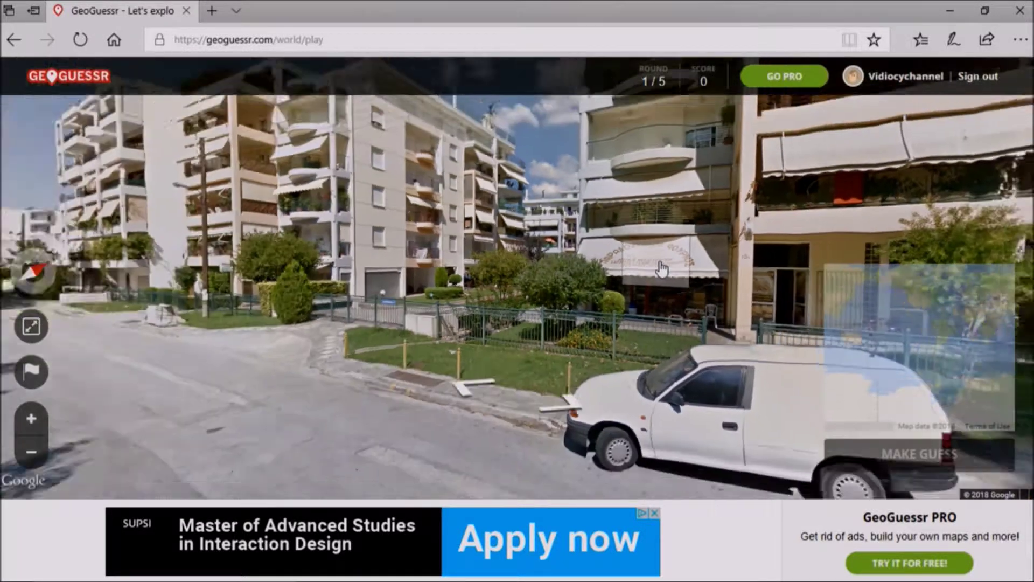
{"action": "left_click", "coordinate": [661, 269]}
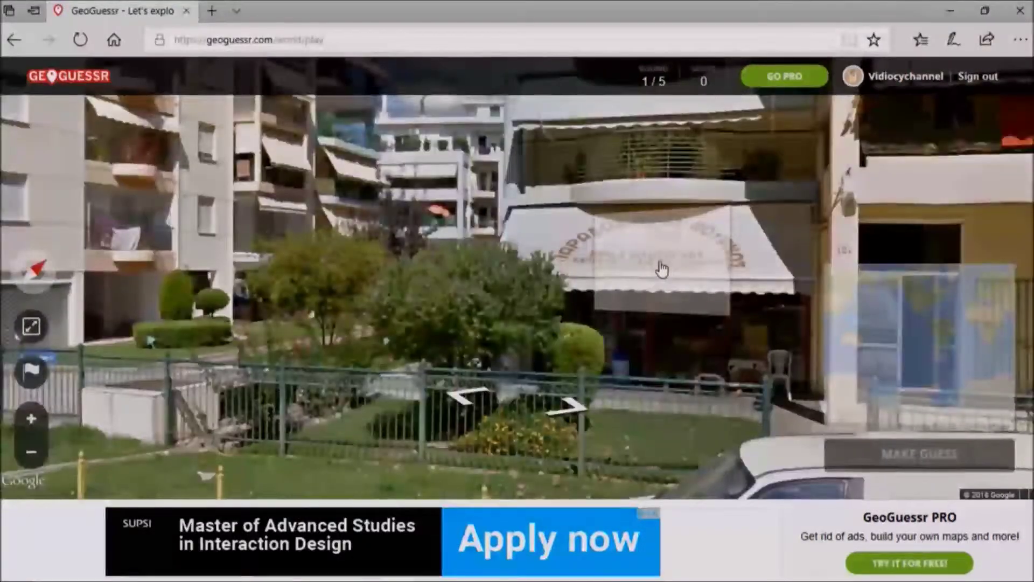
{"action": "left_click", "coordinate": [661, 268]}
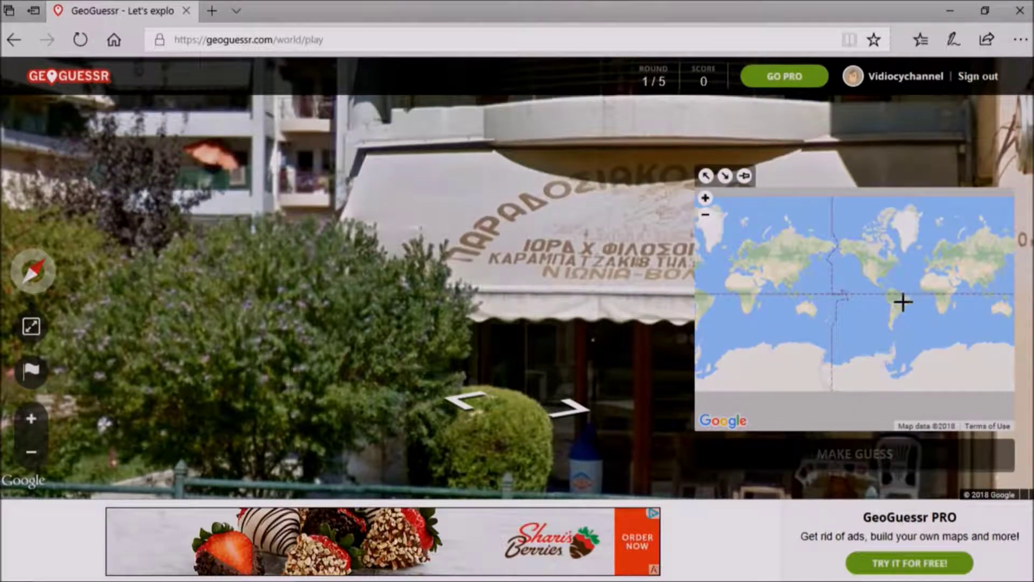
{"action": "scroll", "coordinate": [878, 290], "scroll_direction": "up", "scroll_amount": 1}
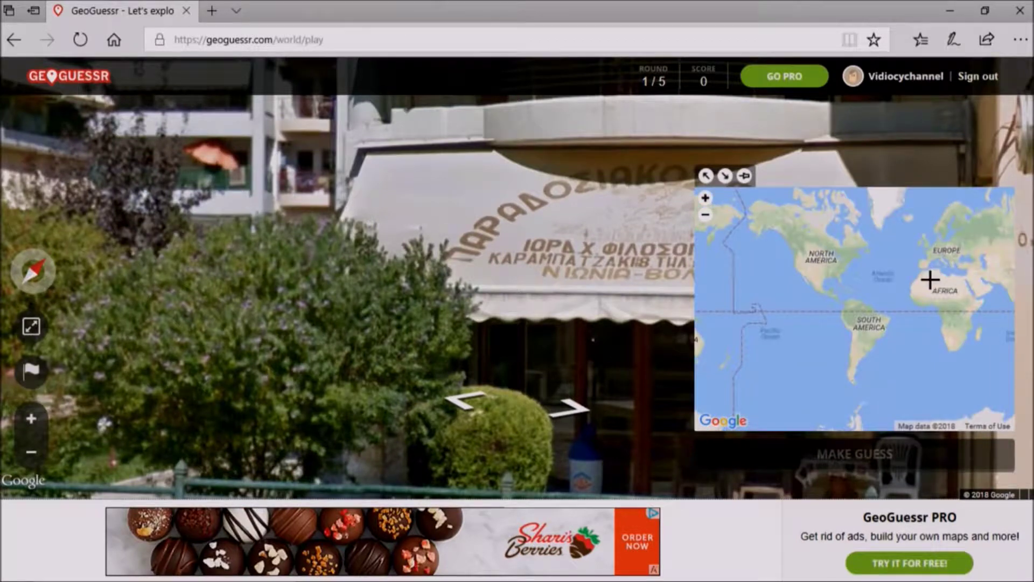
{"action": "scroll", "coordinate": [930, 284], "scroll_direction": "up", "scroll_amount": 1}
{"action": "scroll", "coordinate": [931, 285], "scroll_direction": "up", "scroll_amount": 1}
{"action": "scroll", "coordinate": [966, 251], "scroll_direction": "up", "scroll_amount": 1}
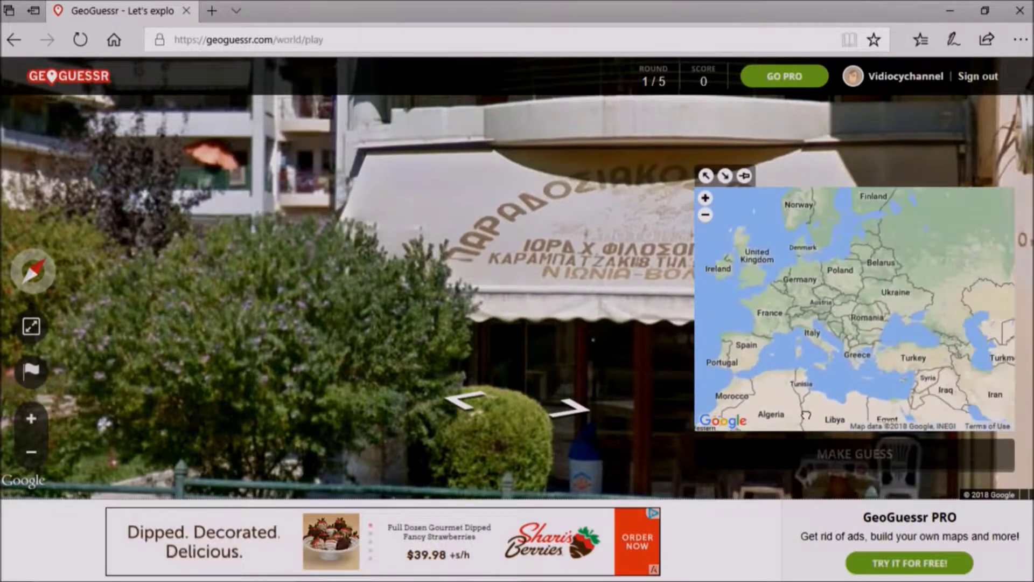
{"action": "scroll", "coordinate": [876, 365], "scroll_direction": "up", "scroll_amount": 1}
{"action": "scroll", "coordinate": [876, 365], "scroll_direction": "up", "scroll_amount": 1}
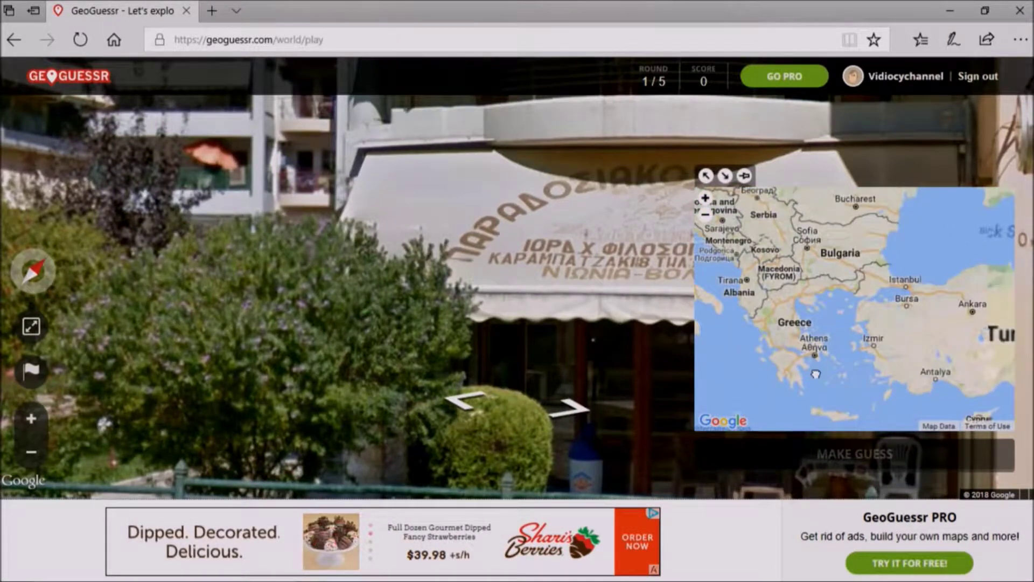
Pin central Greece and submit the guess: 77.4 km off, 4810 points.
{"action": "left_click_drag", "start_coordinate": [843, 368], "coordinate": [787, 375]}
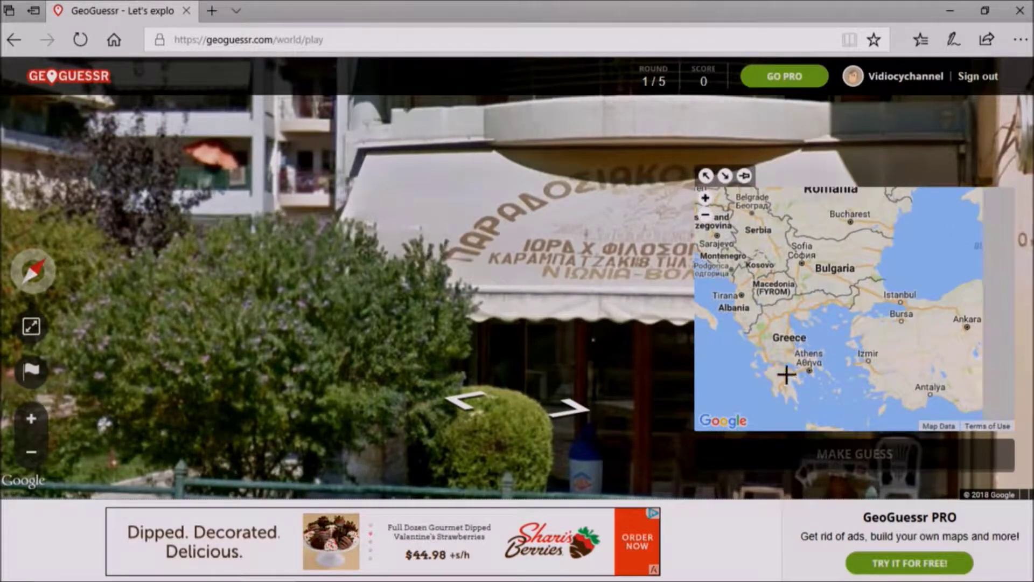
{"action": "left_click", "coordinate": [781, 344]}
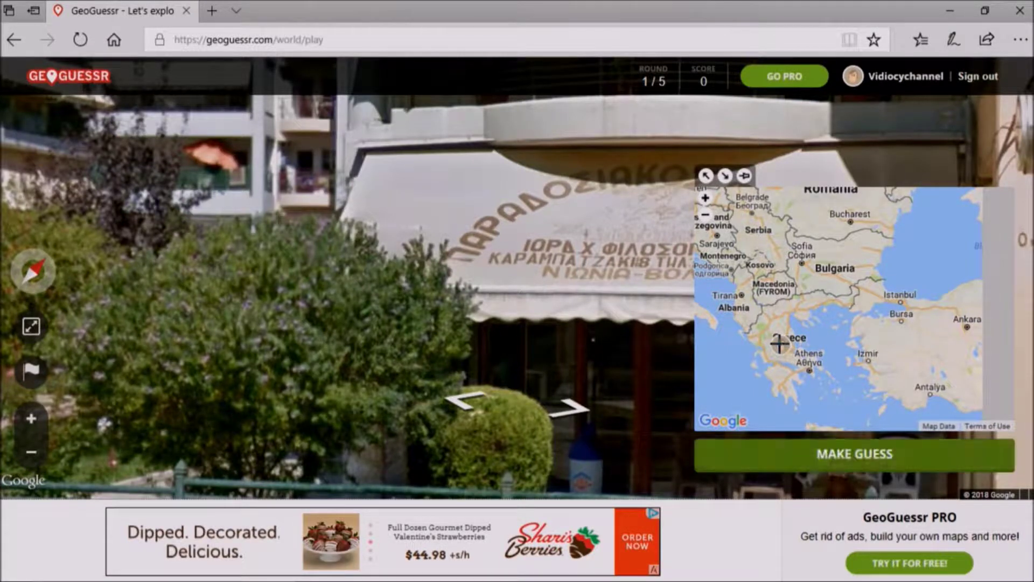
{"action": "left_click", "coordinate": [857, 449]}
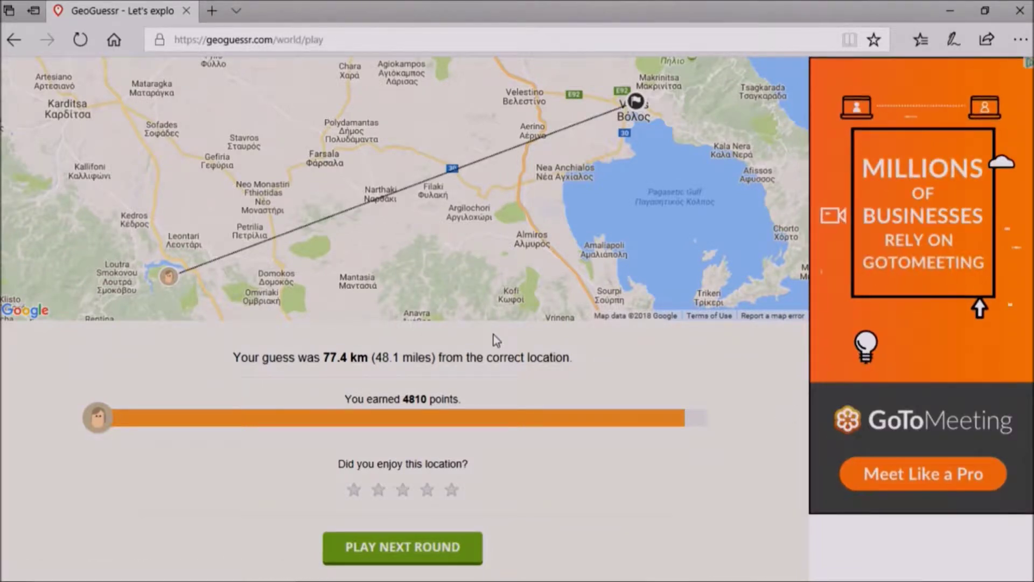
{"action": "scroll", "coordinate": [513, 267], "scroll_direction": "up", "scroll_amount": 1}
{"action": "scroll", "coordinate": [512, 267], "scroll_direction": "down", "scroll_amount": 1}
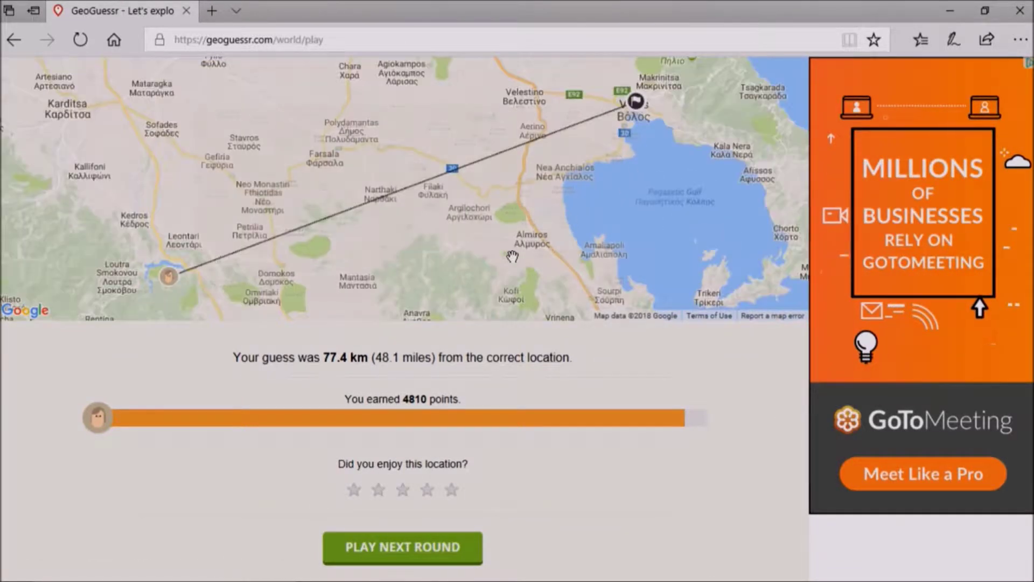
{"action": "scroll", "coordinate": [512, 257], "scroll_direction": "down", "scroll_amount": 1}
{"action": "scroll", "coordinate": [512, 257], "scroll_direction": "down", "scroll_amount": 1}
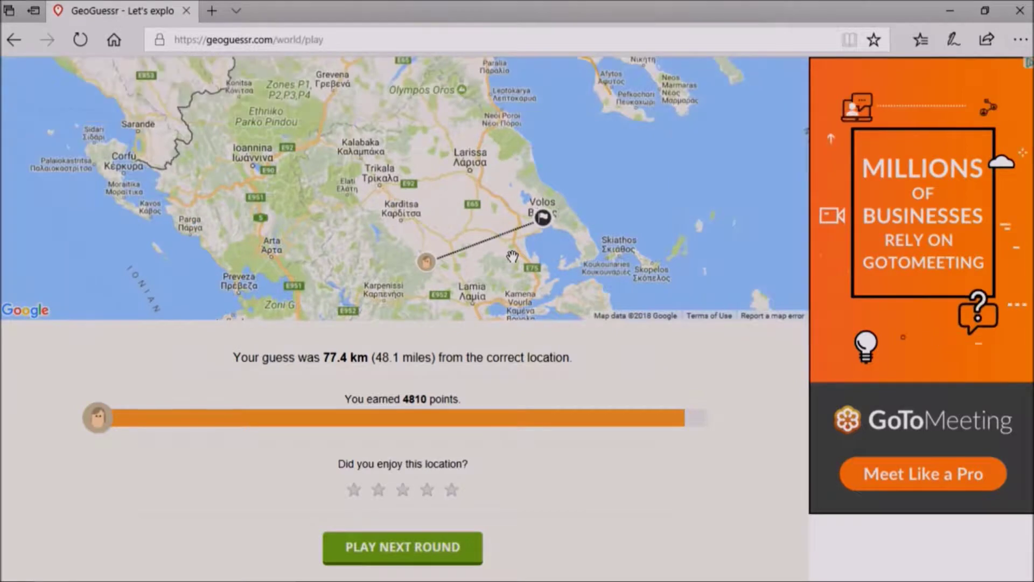
{"action": "scroll", "coordinate": [512, 257], "scroll_direction": "down", "scroll_amount": 1}
{"action": "scroll", "coordinate": [512, 257], "scroll_direction": "up", "scroll_amount": 1}
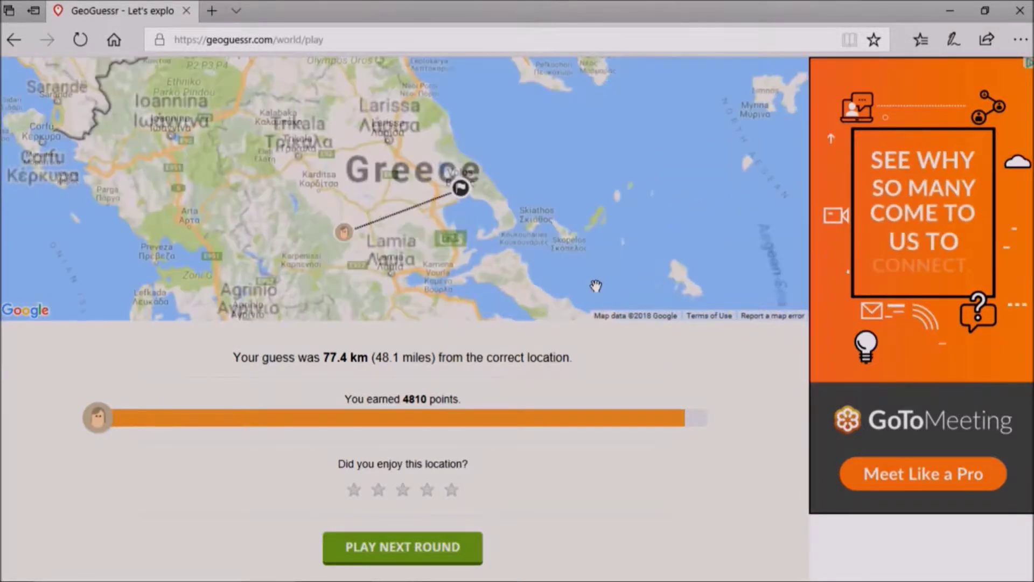
{"action": "scroll", "coordinate": [513, 257], "scroll_direction": "up", "scroll_amount": 2}
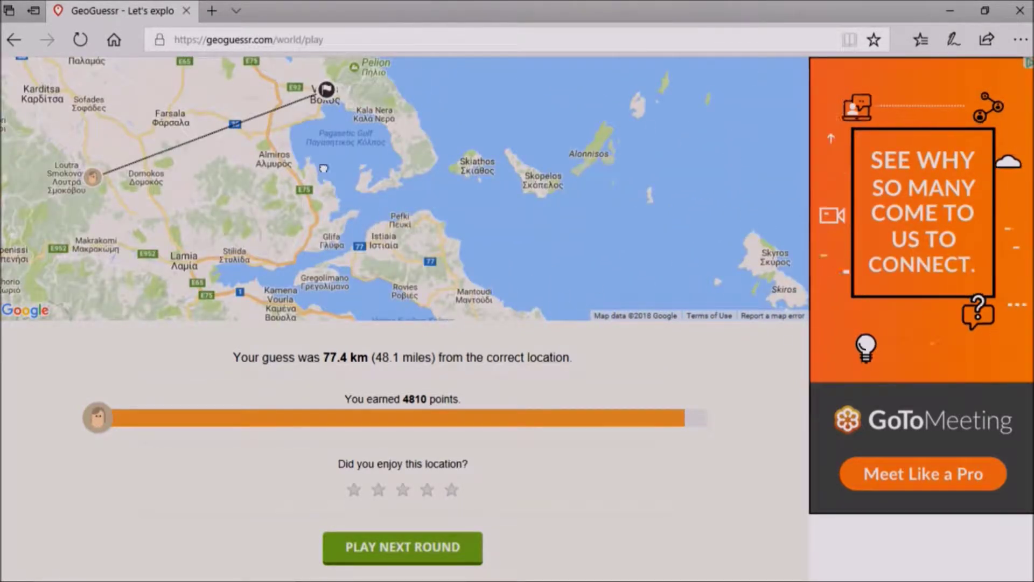
Inspect the guess line over central Greece on the result map, then start round 2.
{"action": "mouse_move", "coordinate": [318, 179]}
{"action": "left_mouse_down"}
{"action": "mouse_move", "coordinate": [307, 238]}
{"action": "mouse_move", "coordinate": [355, 311]}
{"action": "left_mouse_up"}
{"action": "scroll", "coordinate": [395, 257], "scroll_direction": "up", "scroll_amount": 1}
{"action": "scroll", "coordinate": [396, 257], "scroll_direction": "down", "scroll_amount": 1}
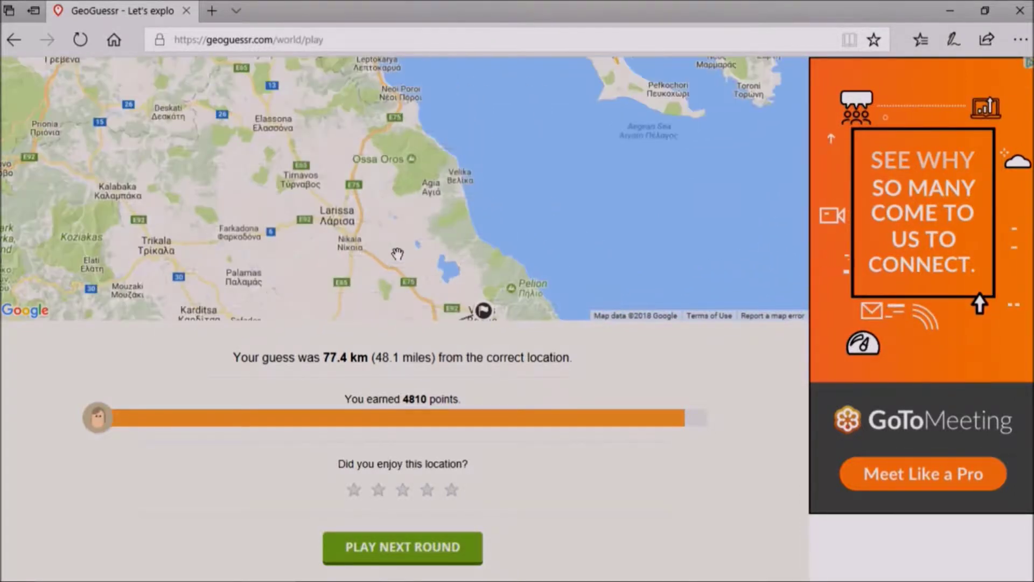
{"action": "scroll", "coordinate": [395, 257], "scroll_direction": "down", "scroll_amount": 1}
{"action": "scroll", "coordinate": [395, 258], "scroll_direction": "down", "scroll_amount": 1}
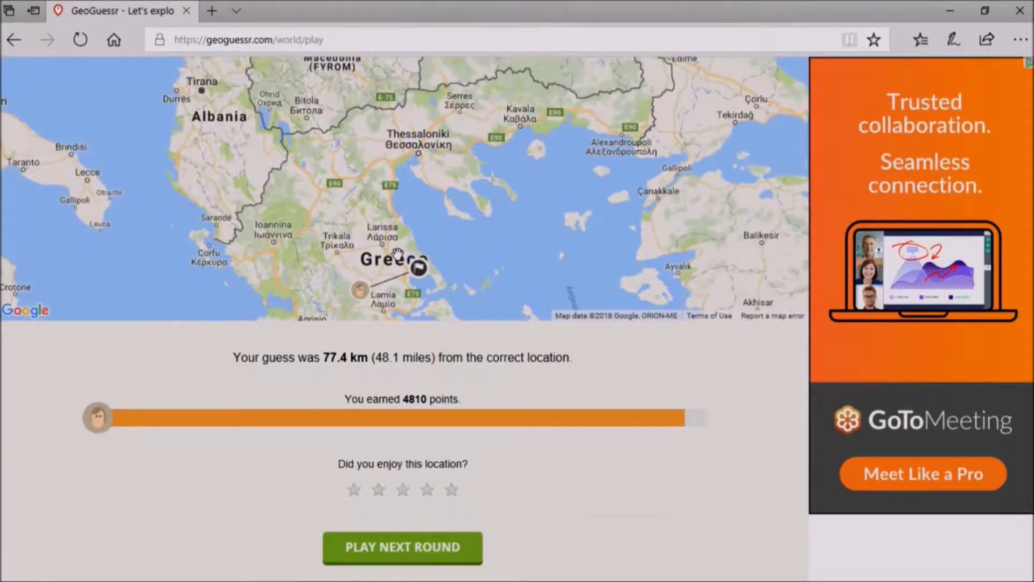
{"action": "scroll", "coordinate": [396, 258], "scroll_direction": "down", "scroll_amount": 1}
{"action": "scroll", "coordinate": [396, 257], "scroll_direction": "down", "scroll_amount": 1}
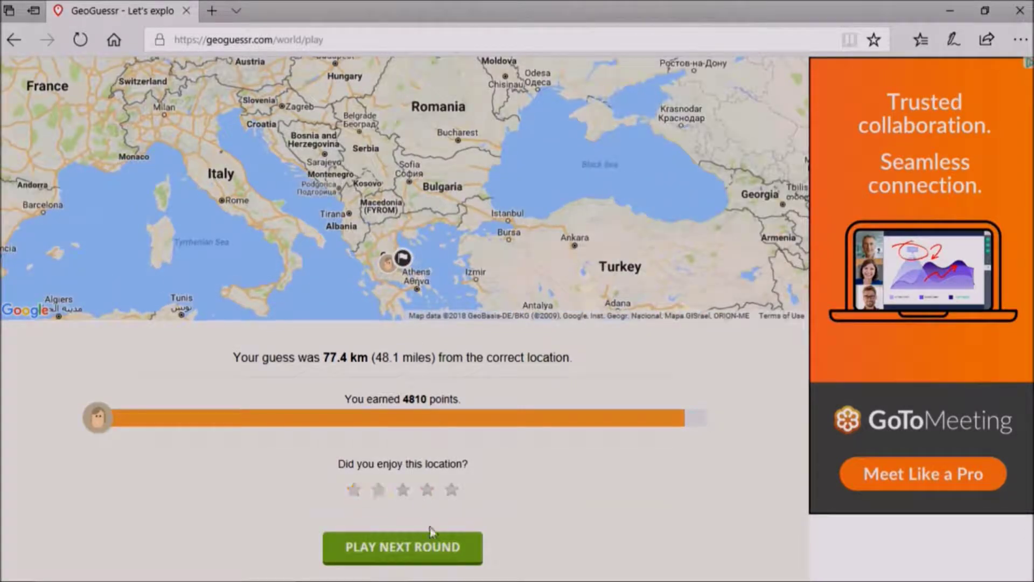
{"action": "left_click", "coordinate": [420, 546]}
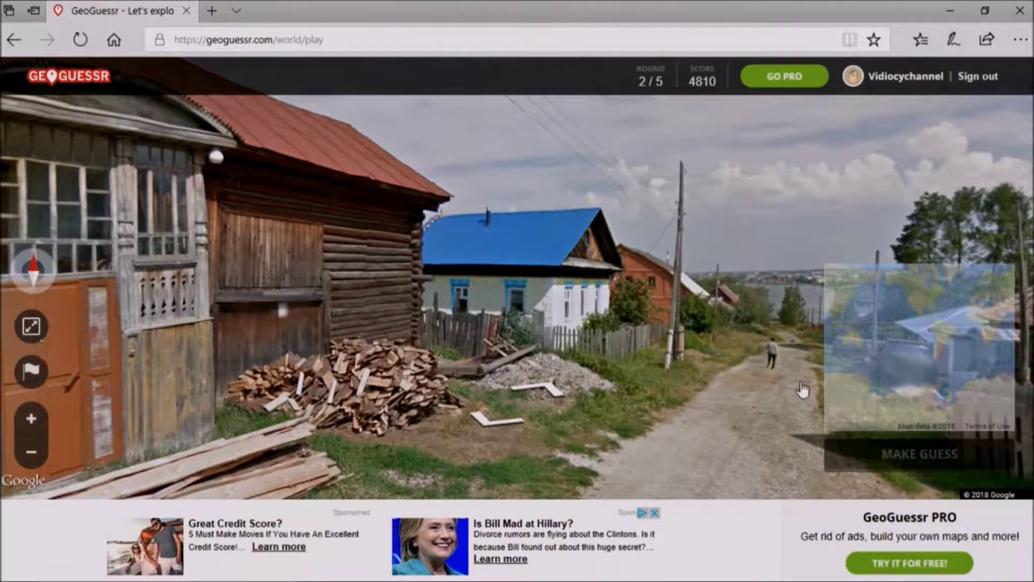
Face down the dirt road and move forward to the silver hatchback.
{"action": "left_click_drag", "start_coordinate": [737, 374], "coordinate": [518, 399]}
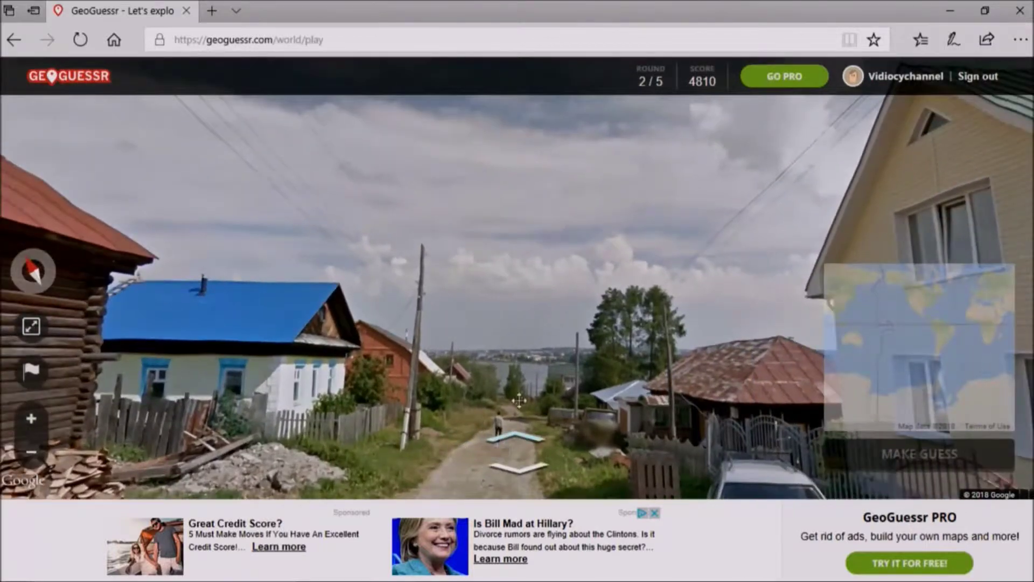
{"action": "left_click", "coordinate": [518, 399]}
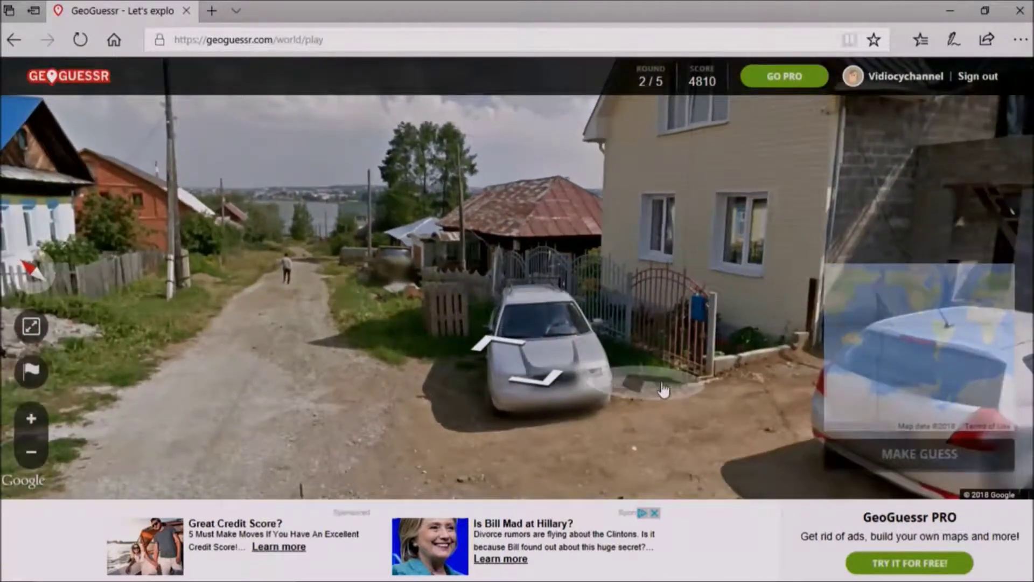
{"action": "left_click", "coordinate": [564, 361]}
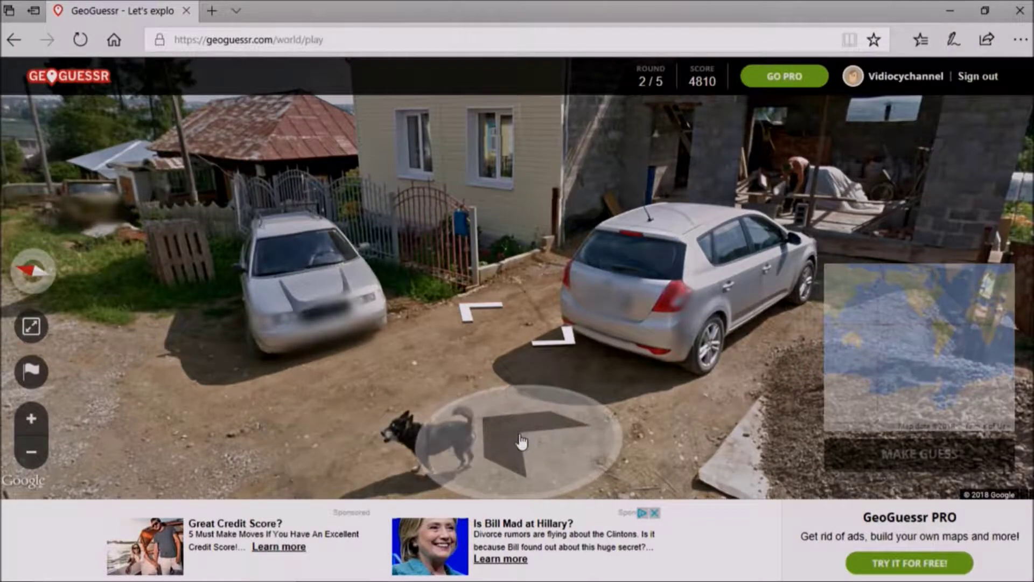
{"action": "left_click", "coordinate": [521, 441]}
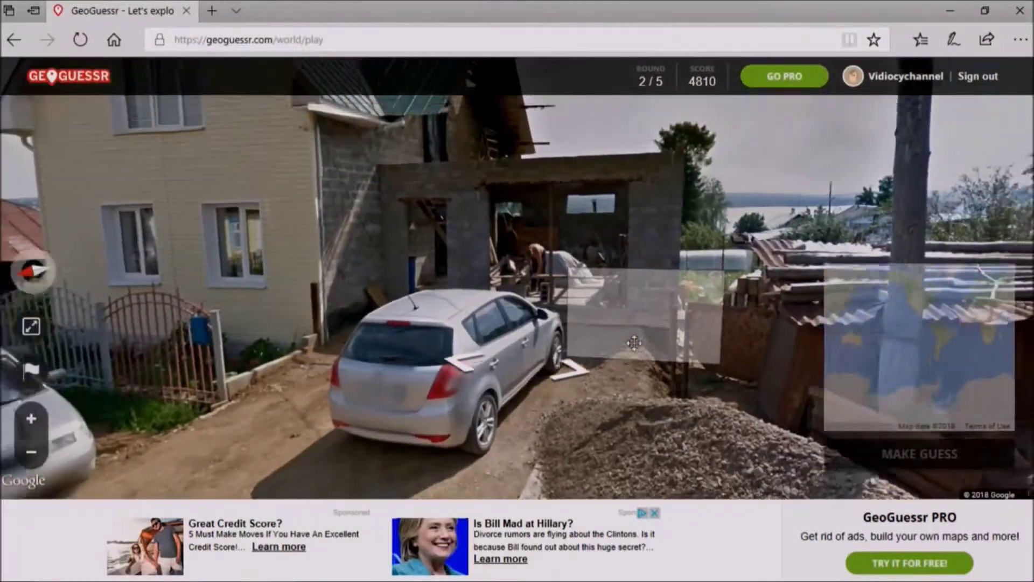
Look around at the unfinished building, lake and sky, then move further down the road.
{"action": "mouse_move", "coordinate": [704, 203]}
{"action": "left_mouse_down"}
{"action": "mouse_move", "coordinate": [283, 377]}
{"action": "mouse_move", "coordinate": [349, 485]}
{"action": "left_mouse_up"}
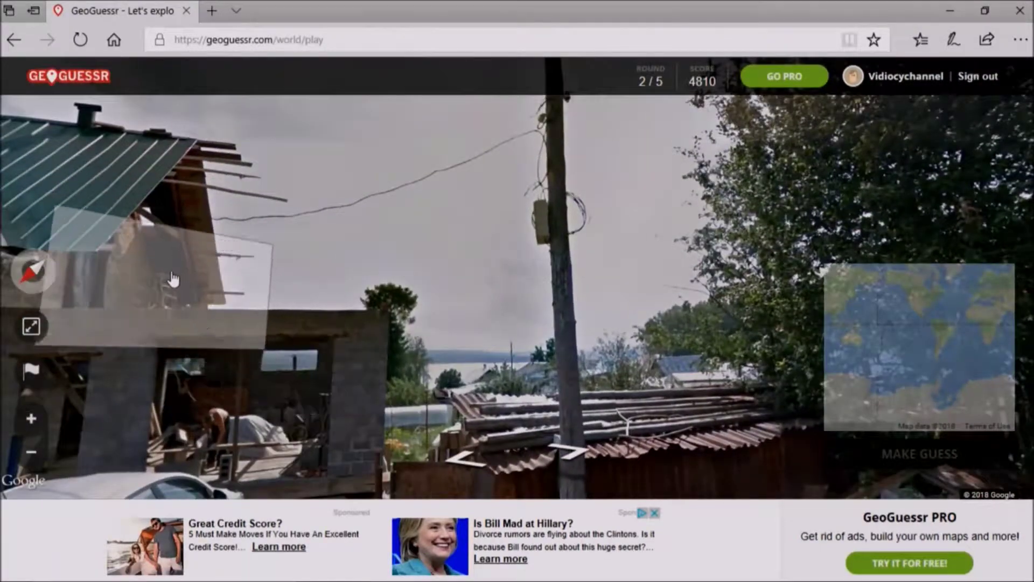
{"action": "left_click_drag", "start_coordinate": [173, 278], "coordinate": [479, 419]}
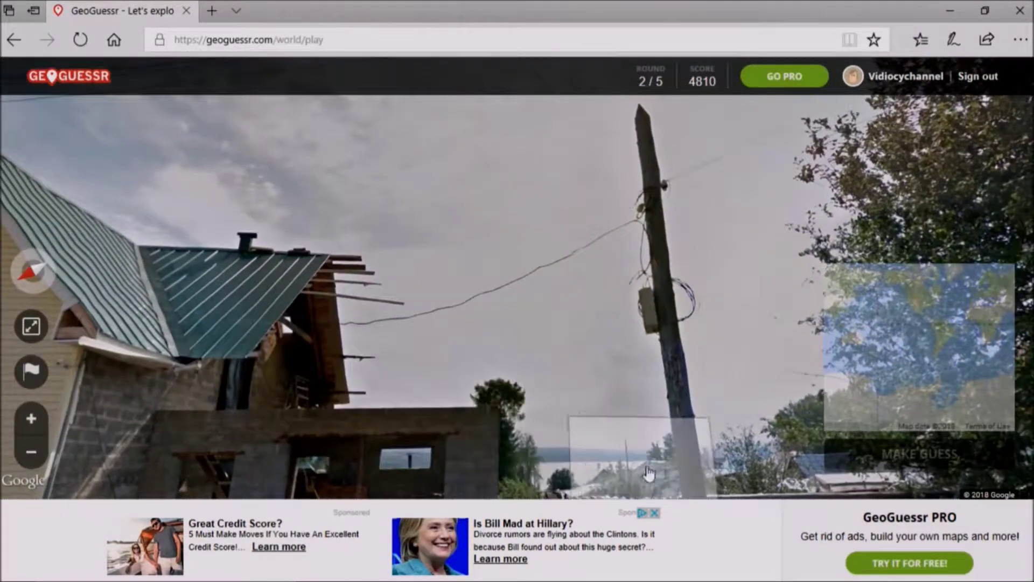
{"action": "left_click_drag", "start_coordinate": [231, 331], "coordinate": [496, 479]}
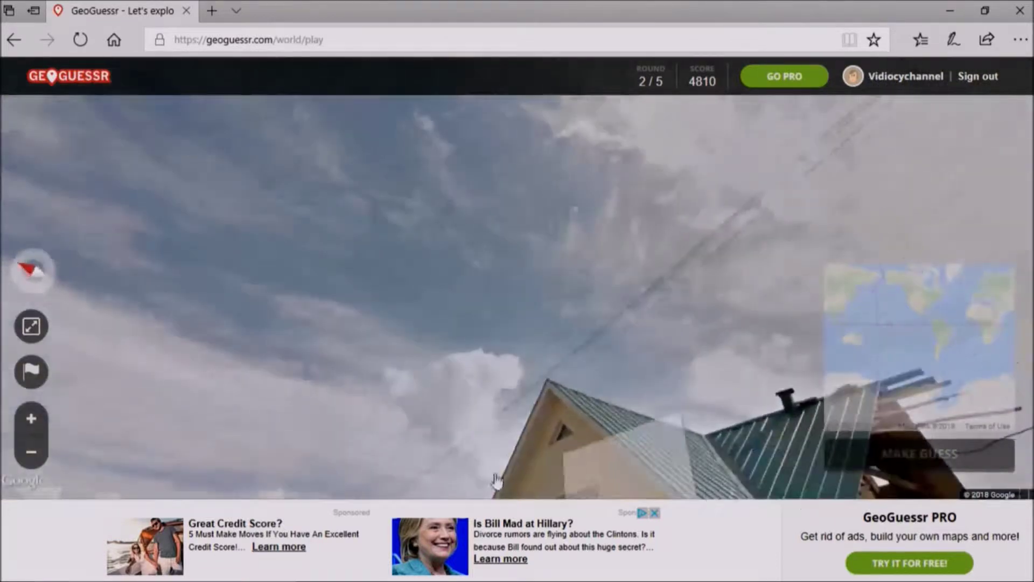
{"action": "left_click_drag", "start_coordinate": [265, 415], "coordinate": [275, 210]}
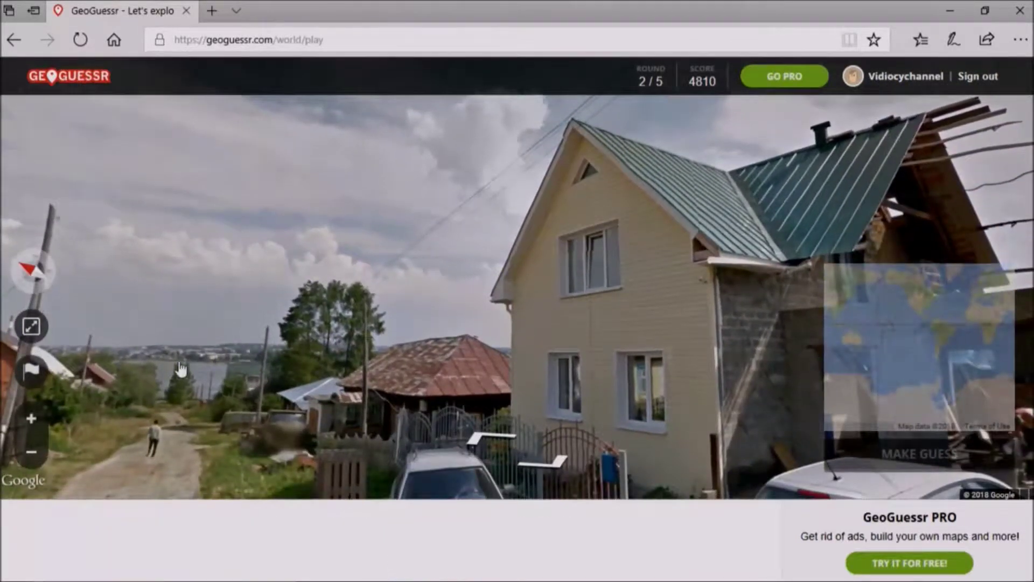
{"action": "left_click", "coordinate": [225, 382]}
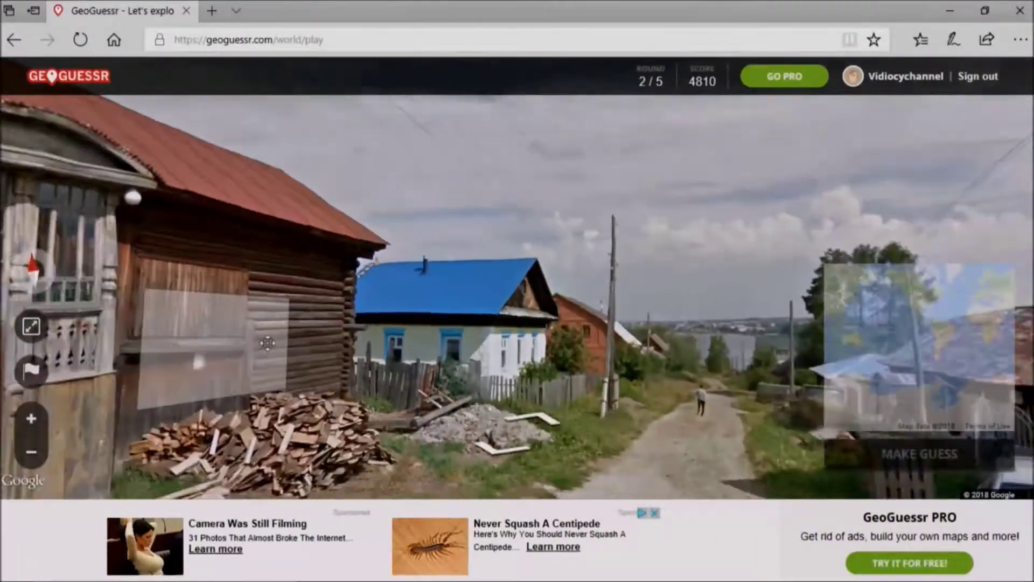
Look over the brown wooden house, the road, the woodpile and the yellow house.
{"action": "mouse_move", "coordinate": [404, 339]}
{"action": "left_mouse_down"}
{"action": "mouse_move", "coordinate": [731, 339]}
{"action": "mouse_move", "coordinate": [436, 323]}
{"action": "left_mouse_up"}
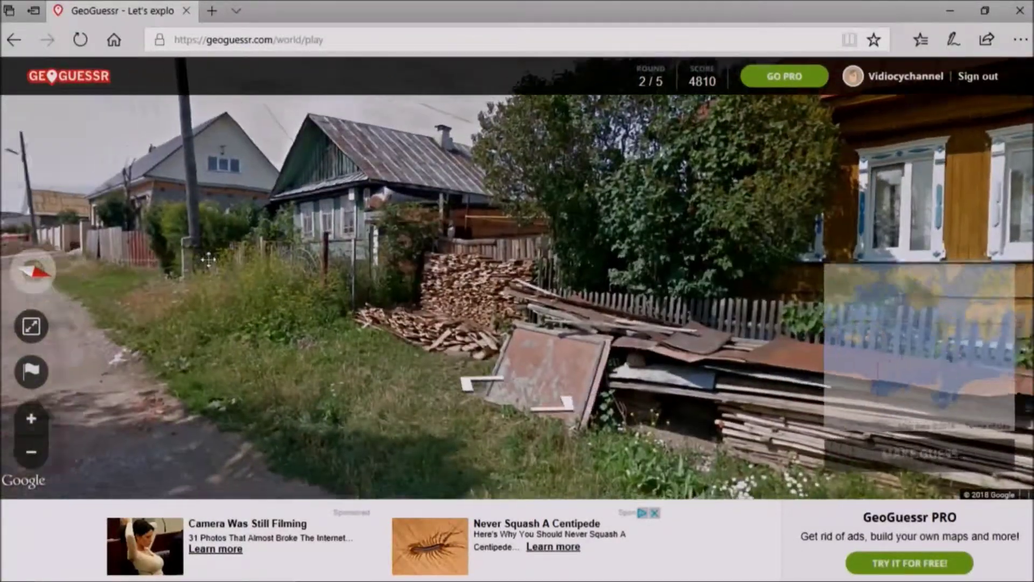
{"action": "left_click_drag", "start_coordinate": [434, 243], "coordinate": [727, 267]}
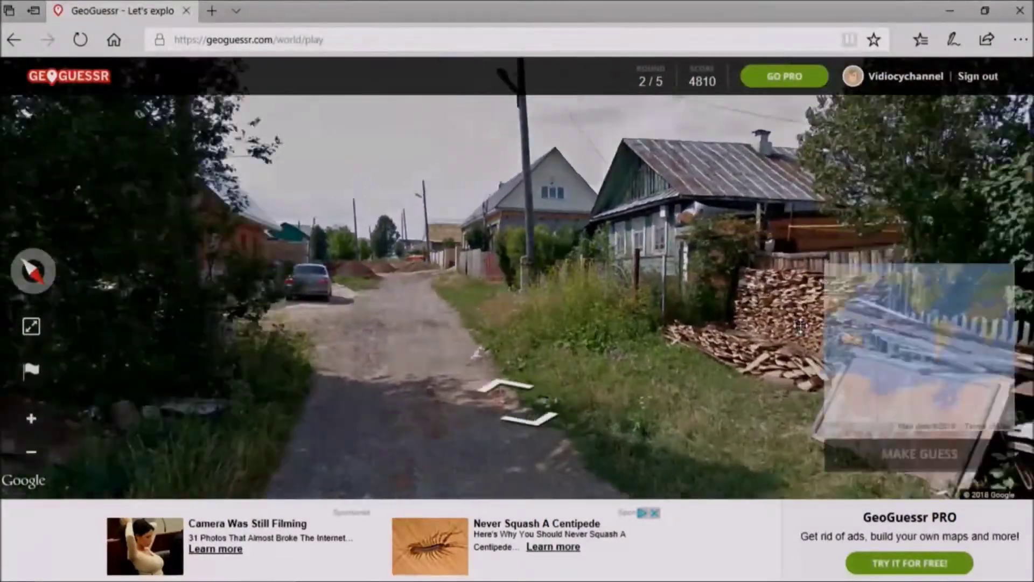
{"action": "left_click_drag", "start_coordinate": [434, 267], "coordinate": [799, 325]}
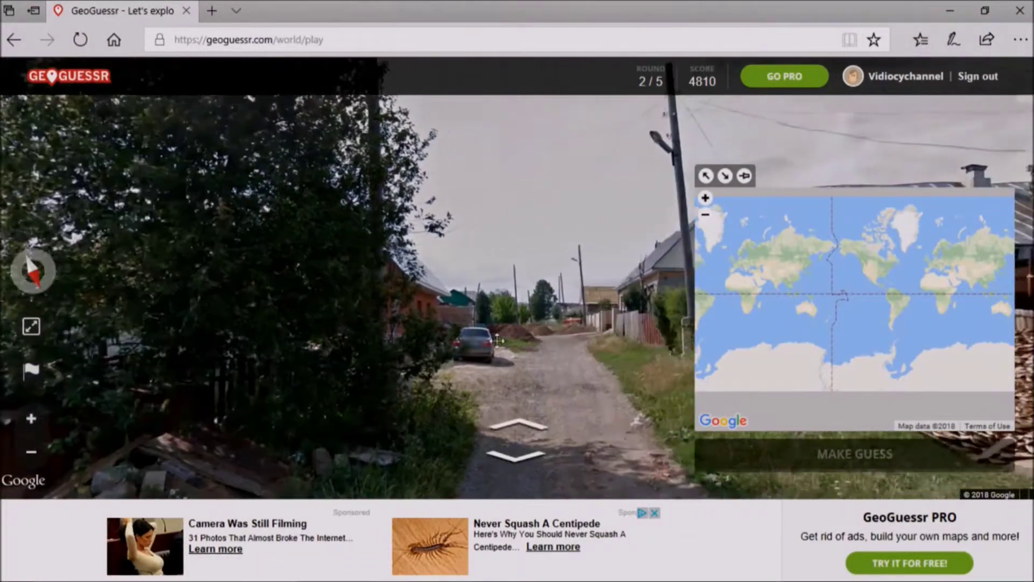
{"action": "left_click_drag", "start_coordinate": [566, 307], "coordinate": [243, 315]}
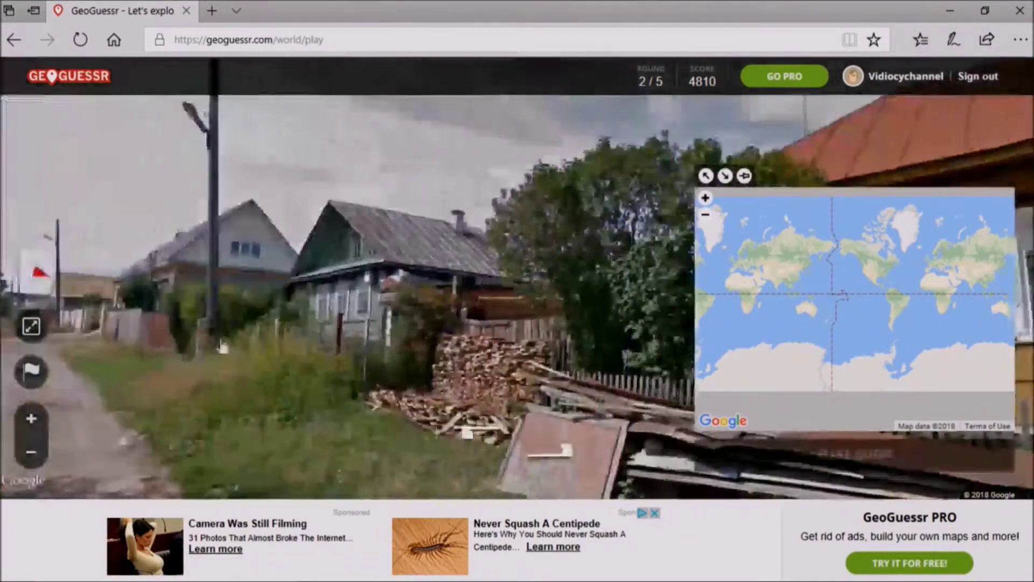
{"action": "left_click_drag", "start_coordinate": [619, 441], "coordinate": [243, 242]}
{"action": "mouse_move", "coordinate": [566, 242]}
{"action": "left_mouse_down"}
{"action": "mouse_move", "coordinate": [707, 239]}
{"action": "mouse_move", "coordinate": [719, 300]}
{"action": "mouse_move", "coordinate": [466, 395]}
{"action": "left_mouse_up"}
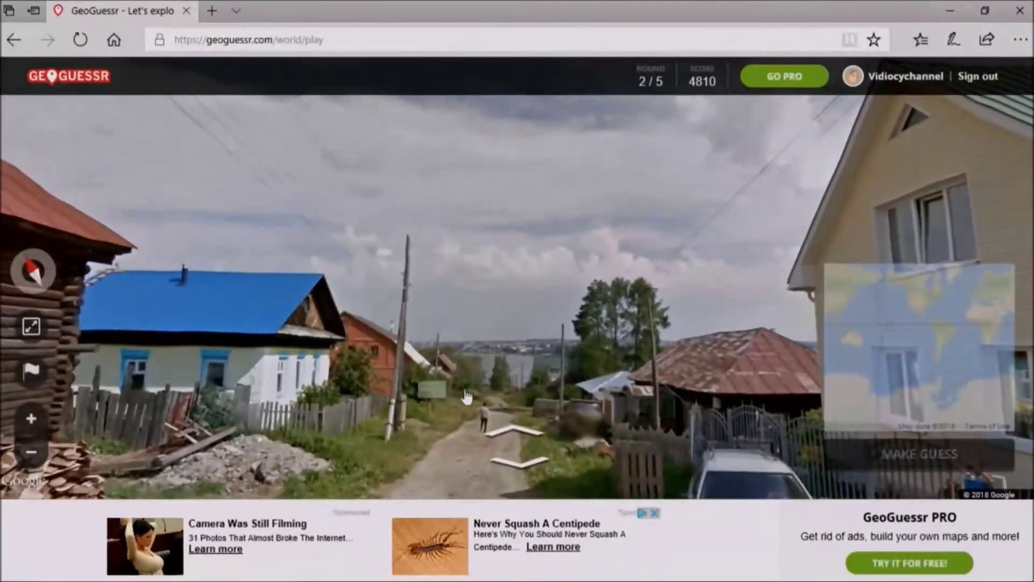
Step back and forth along the road, ending near the red brick house.
{"action": "left_click", "coordinate": [512, 431]}
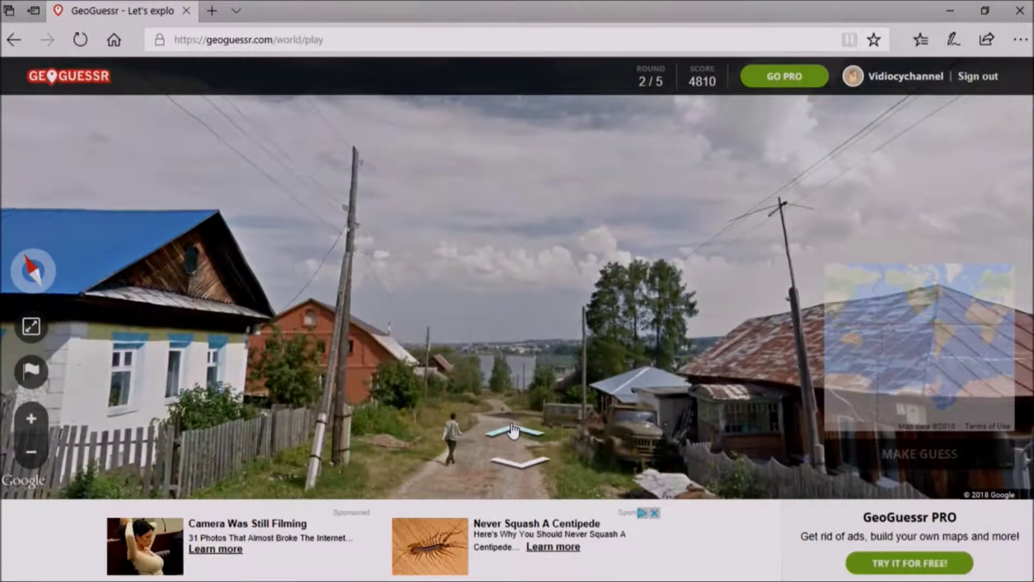
{"action": "left_click", "coordinate": [512, 431]}
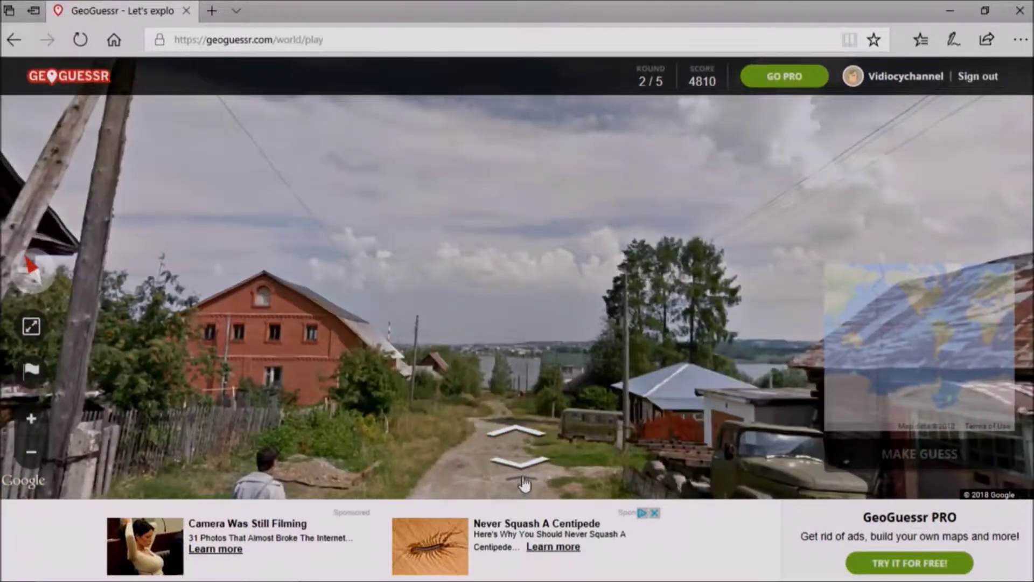
{"action": "left_click", "coordinate": [525, 483]}
{"action": "left_click", "coordinate": [528, 472]}
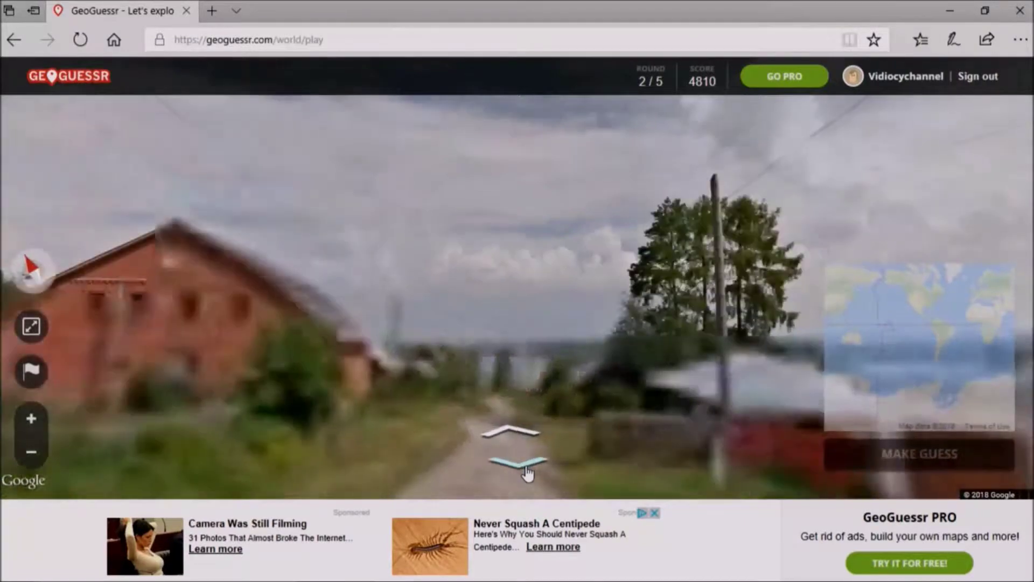
{"action": "left_click", "coordinate": [528, 473]}
{"action": "left_click", "coordinate": [528, 472]}
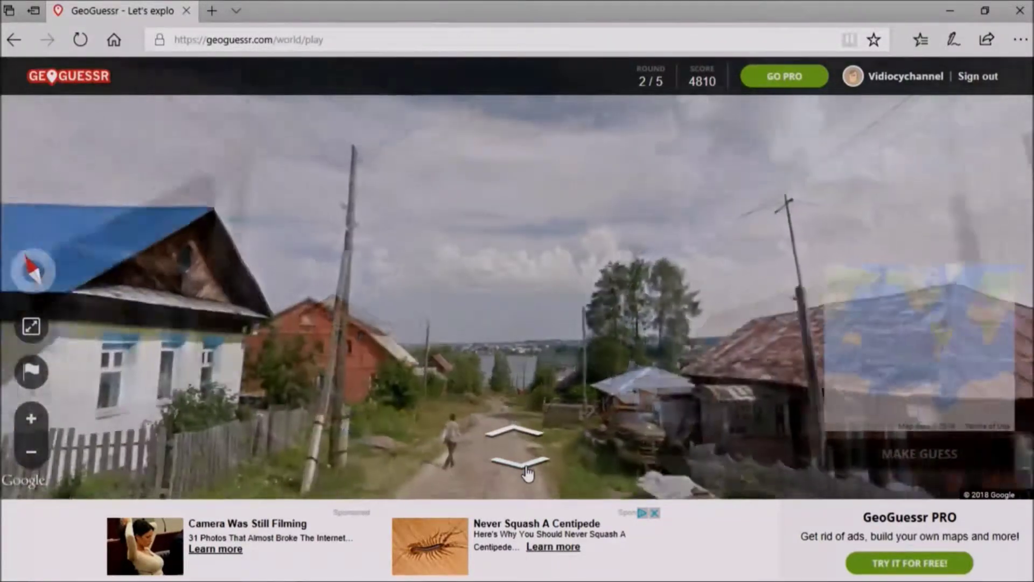
{"action": "left_click", "coordinate": [527, 473]}
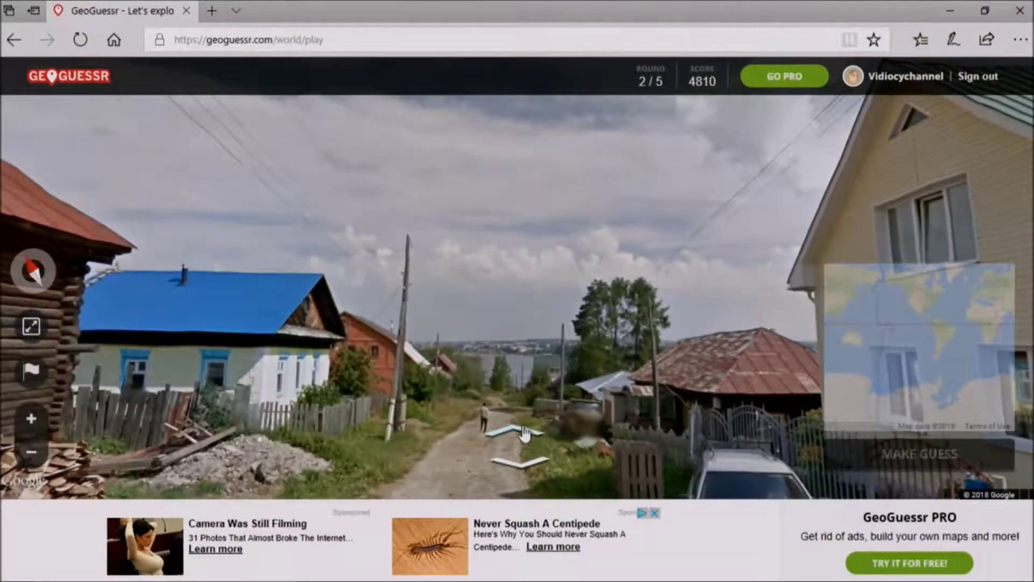
{"action": "left_click", "coordinate": [524, 434]}
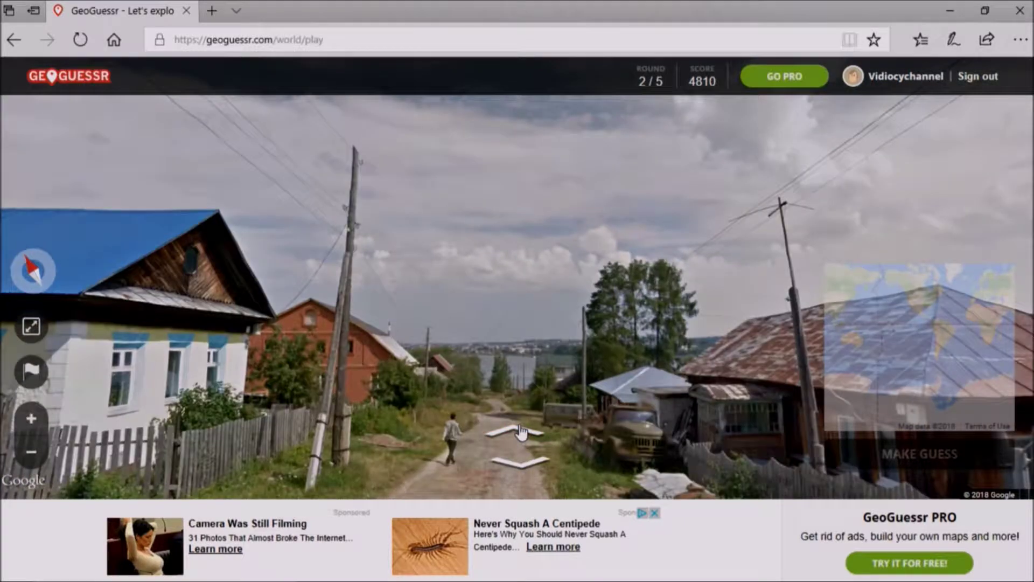
{"action": "left_click", "coordinate": [520, 470]}
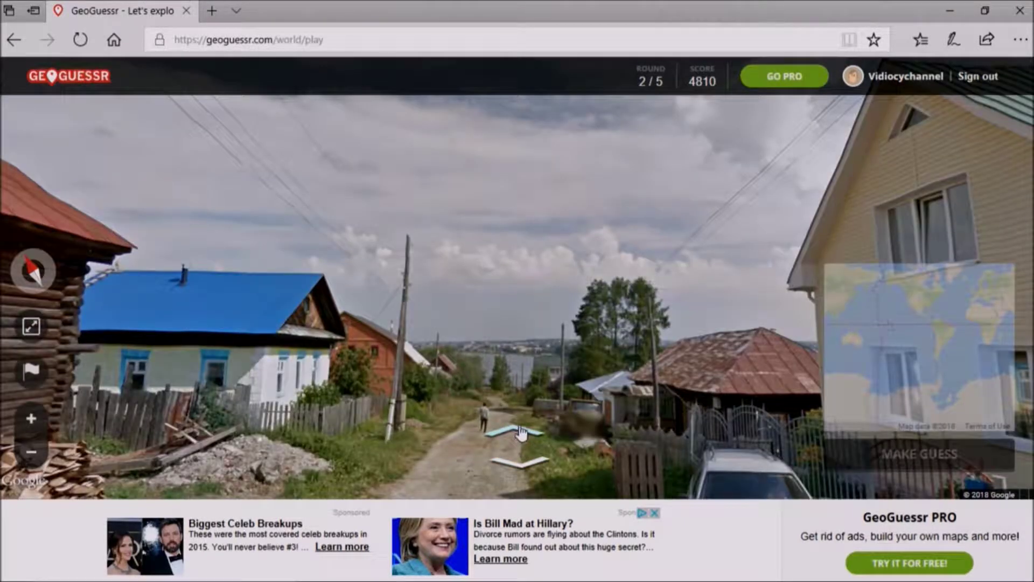
{"action": "left_click", "coordinate": [521, 434]}
{"action": "left_click", "coordinate": [521, 433]}
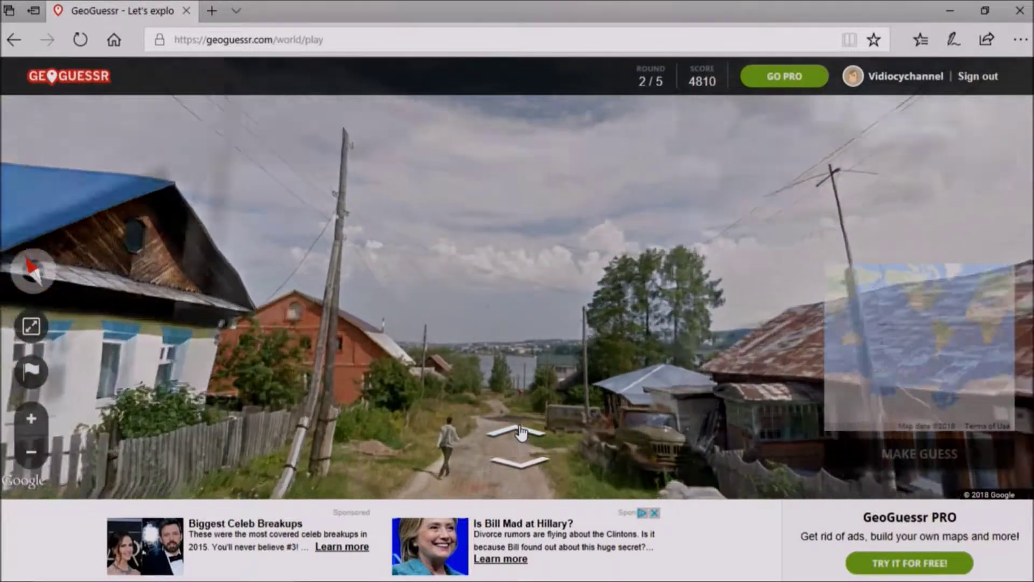
{"action": "left_click", "coordinate": [521, 434]}
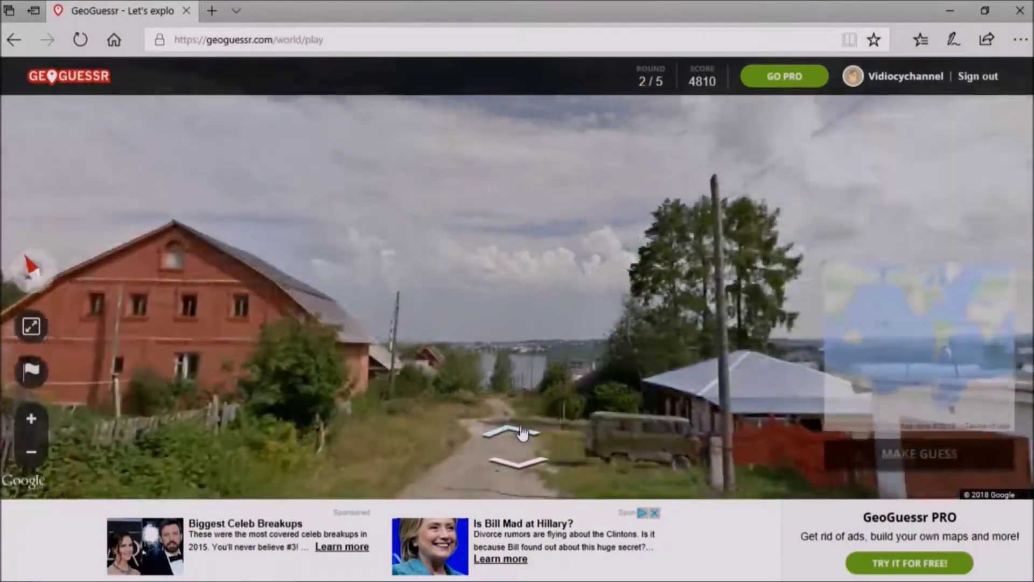
Move past the van and the red brick house further down the road.
{"action": "left_click", "coordinate": [642, 449]}
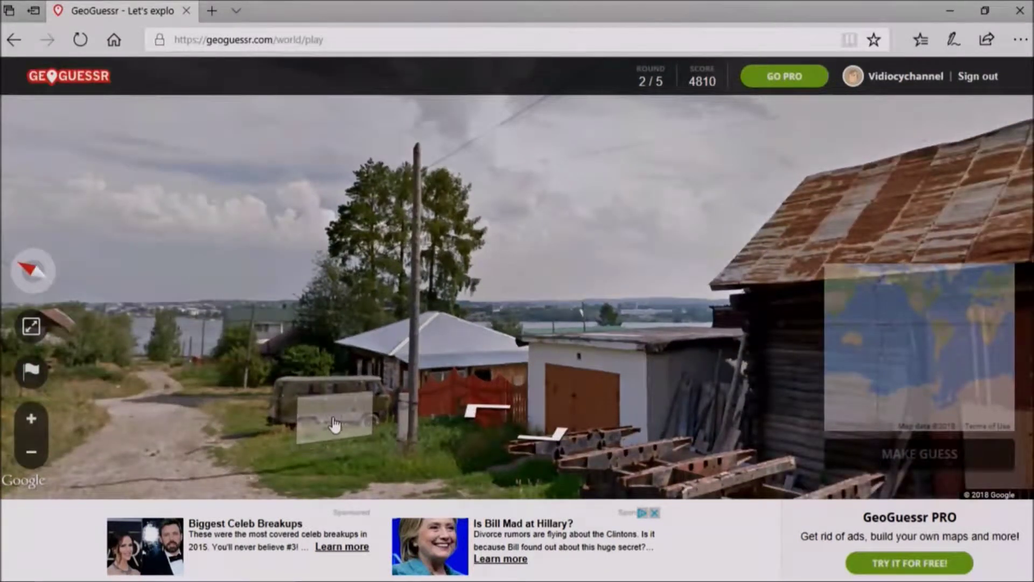
{"action": "left_click_drag", "start_coordinate": [334, 423], "coordinate": [346, 402]}
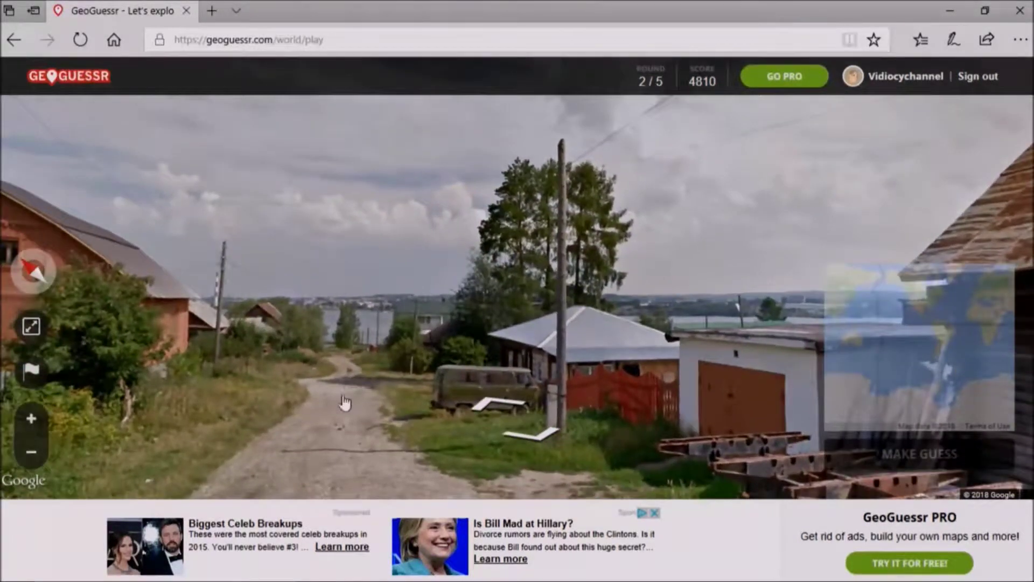
{"action": "left_click", "coordinate": [489, 408]}
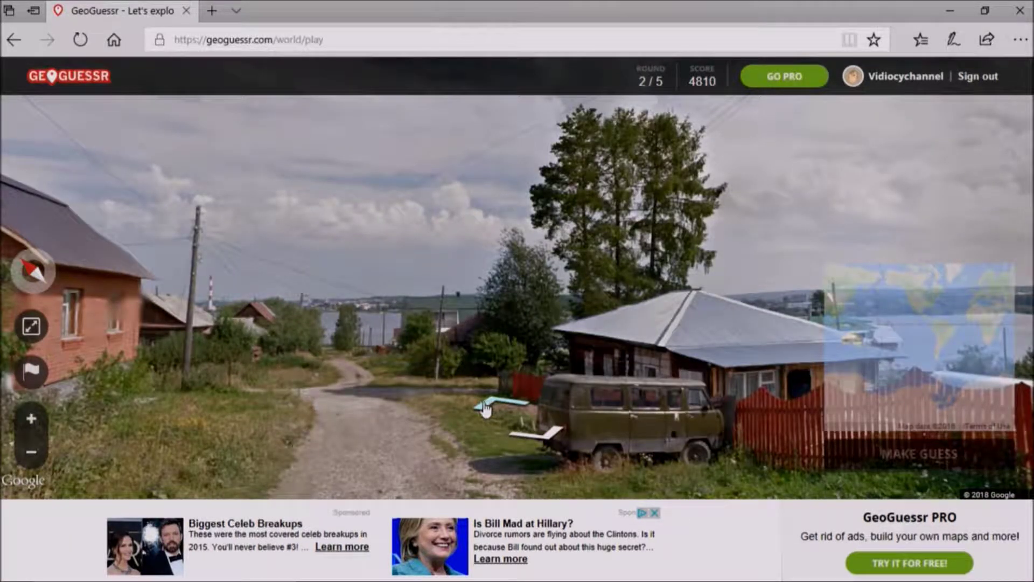
{"action": "left_click", "coordinate": [342, 380]}
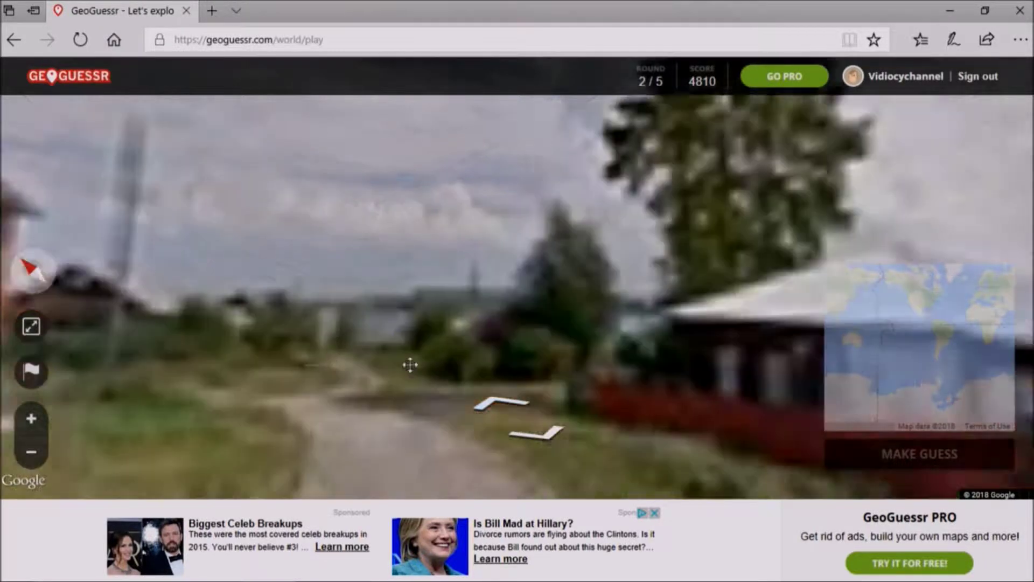
{"action": "left_click", "coordinate": [482, 391]}
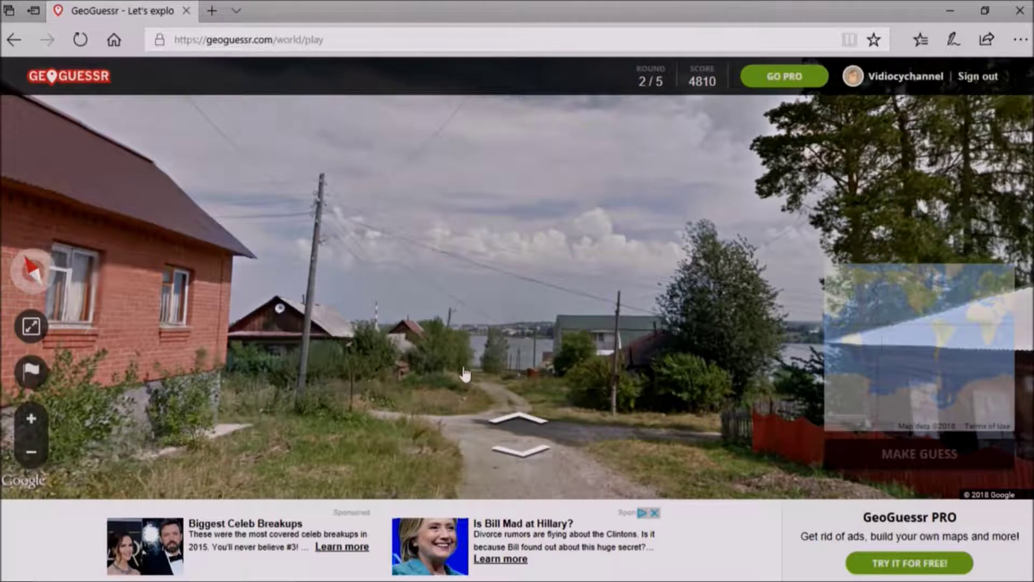
{"action": "left_click", "coordinate": [522, 424]}
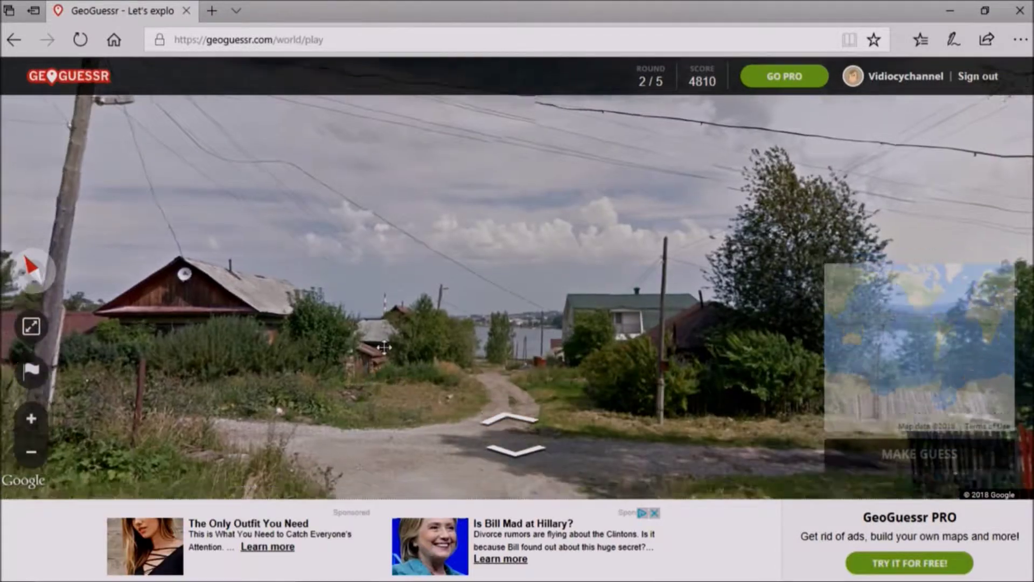
{"action": "mouse_move", "coordinate": [389, 403]}
{"action": "left_mouse_down"}
{"action": "mouse_move", "coordinate": [548, 306]}
{"action": "mouse_move", "coordinate": [727, 316]}
{"action": "left_mouse_up"}
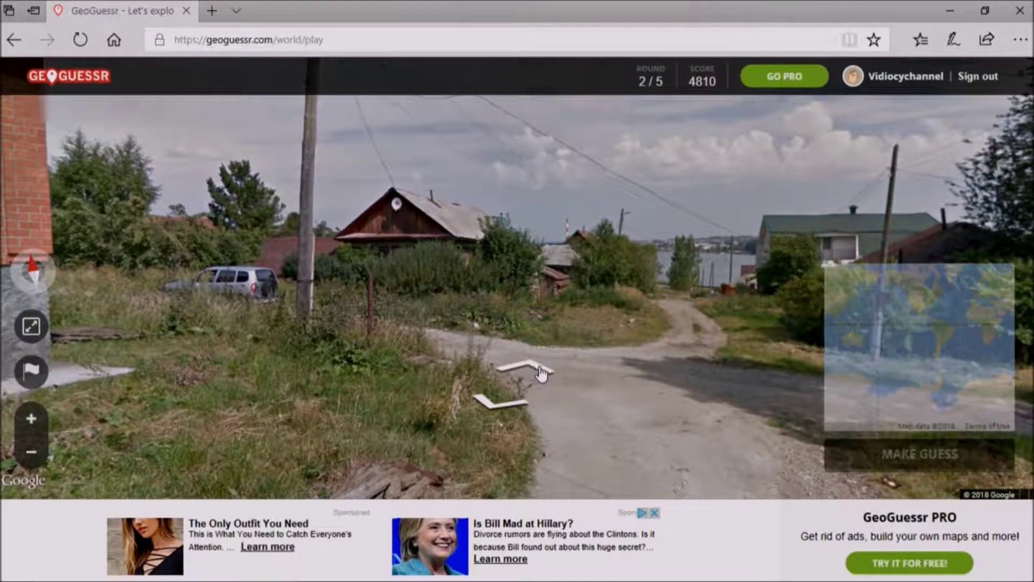
Jump to a spot facing the rusty-roofed houses and look around at the ground.
{"action": "left_click", "coordinate": [577, 368]}
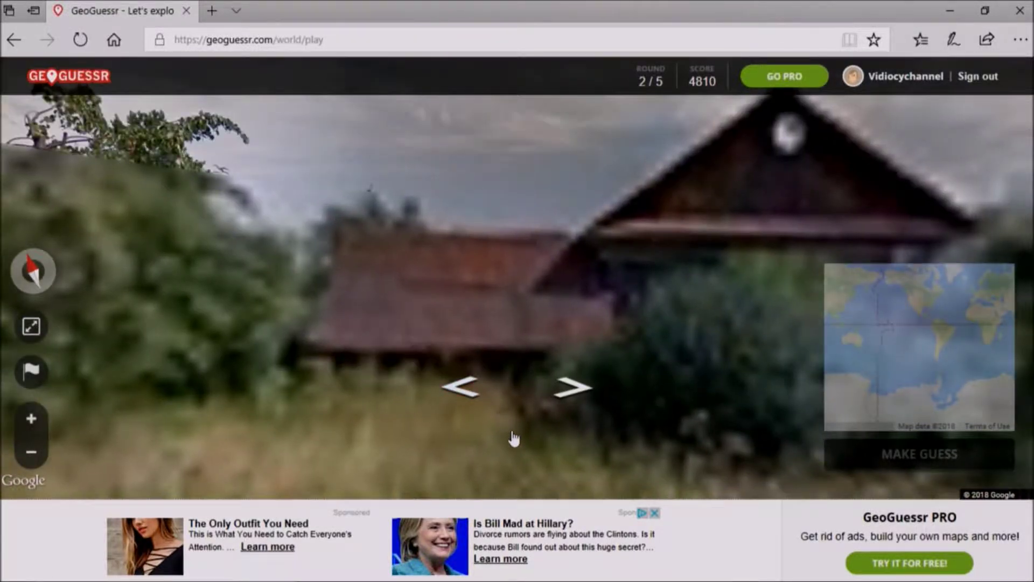
{"action": "mouse_move", "coordinate": [518, 385]}
{"action": "left_mouse_down"}
{"action": "mouse_move", "coordinate": [535, 372]}
{"action": "mouse_move", "coordinate": [480, 389]}
{"action": "left_mouse_up"}
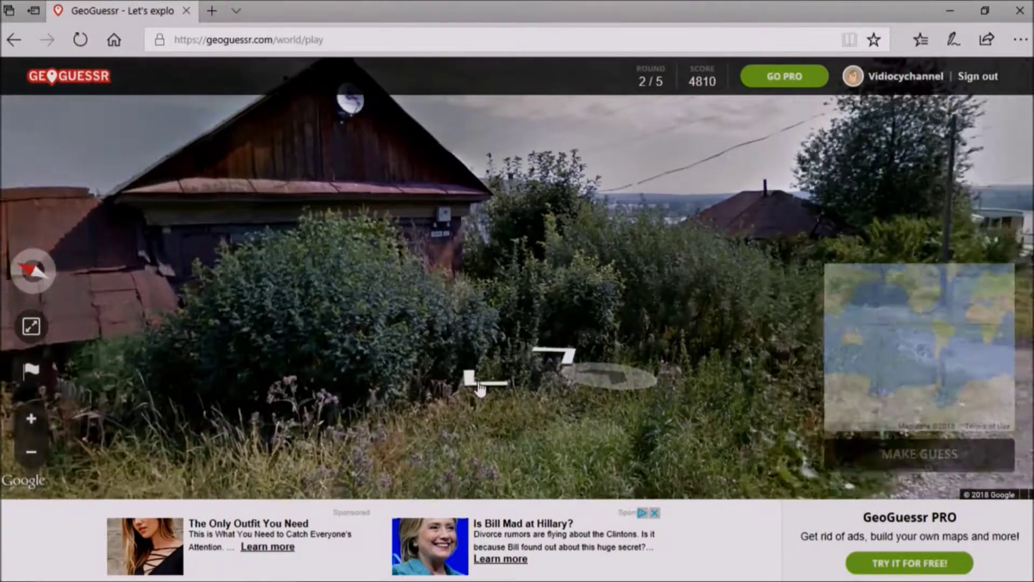
{"action": "left_click", "coordinate": [480, 389]}
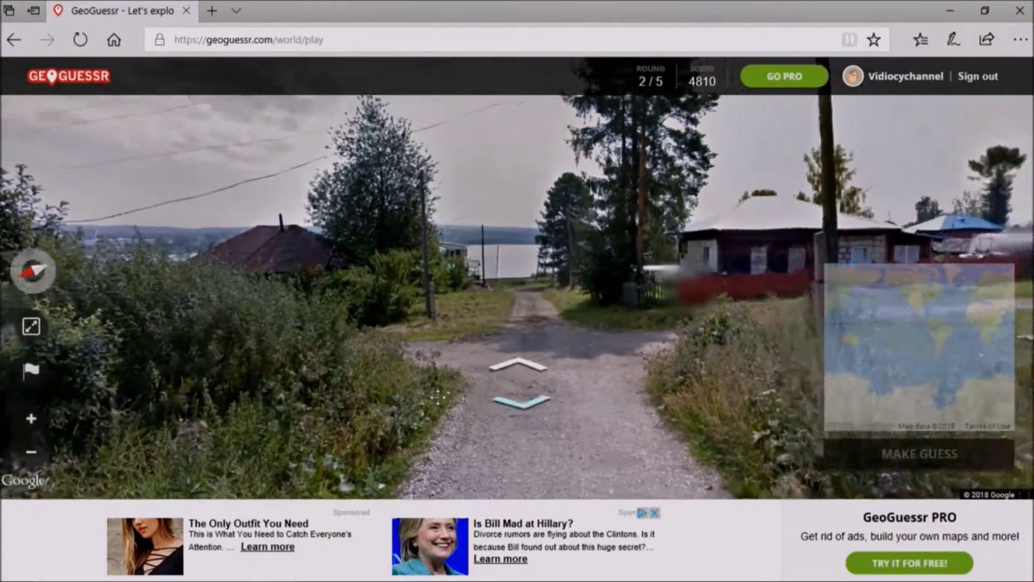
{"action": "left_click_drag", "start_coordinate": [609, 392], "coordinate": [299, 393]}
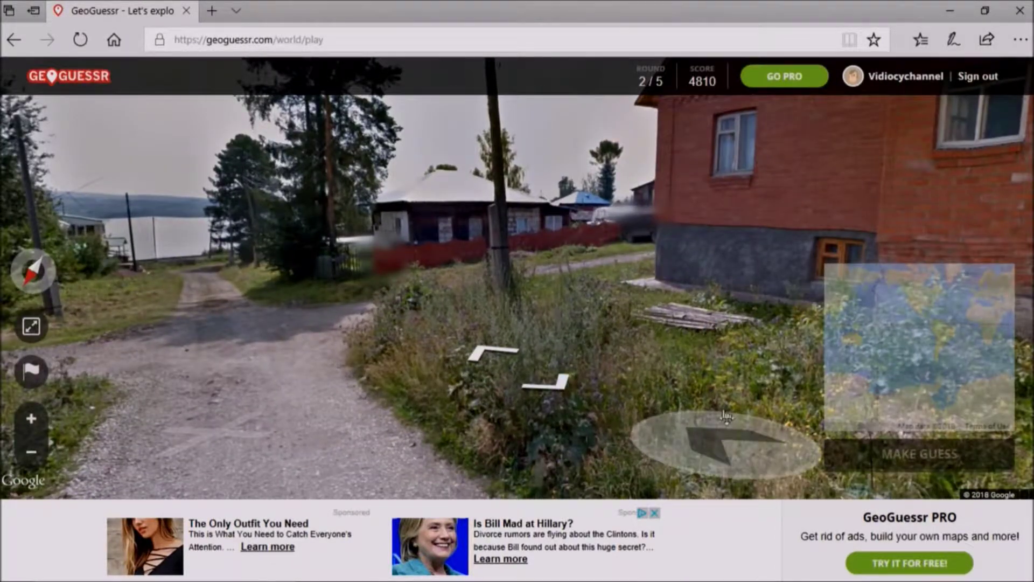
{"action": "mouse_move", "coordinate": [719, 437]}
{"action": "left_mouse_down"}
{"action": "mouse_move", "coordinate": [693, 291]}
{"action": "mouse_move", "coordinate": [749, 387]}
{"action": "left_mouse_up"}
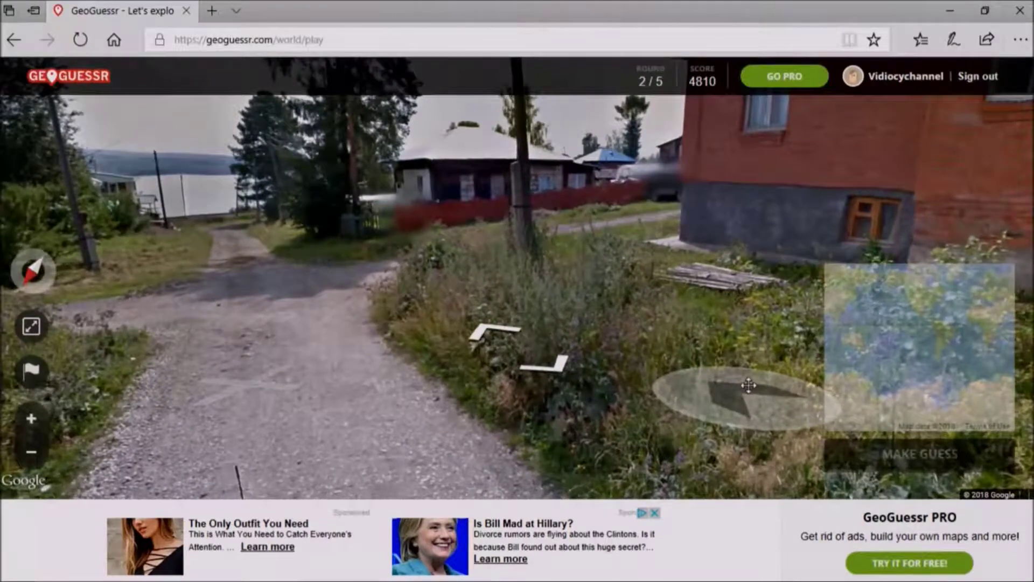
Advance several spots down the village road toward the lake.
{"action": "left_click", "coordinate": [232, 243]}
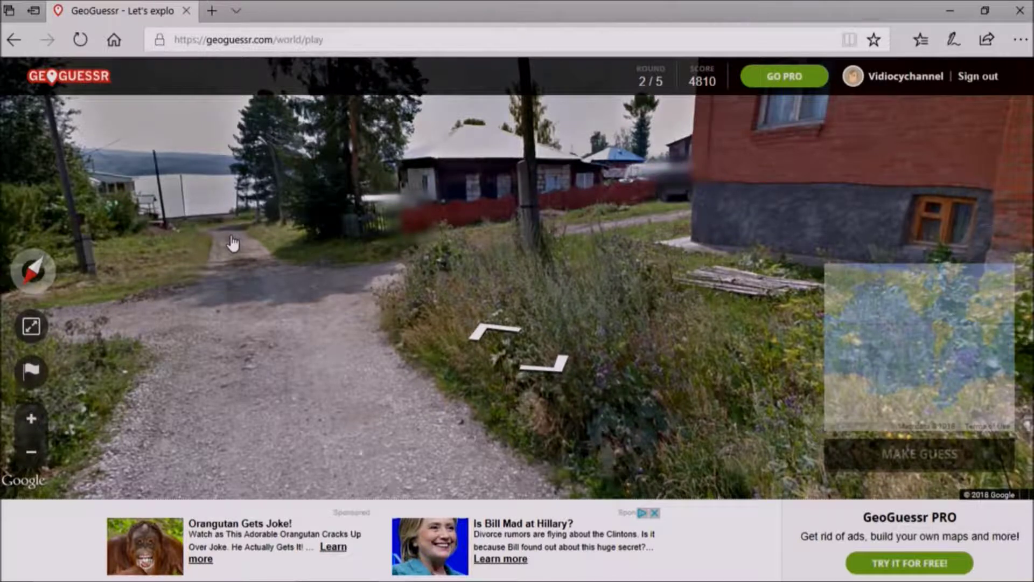
{"action": "left_click", "coordinate": [231, 242]}
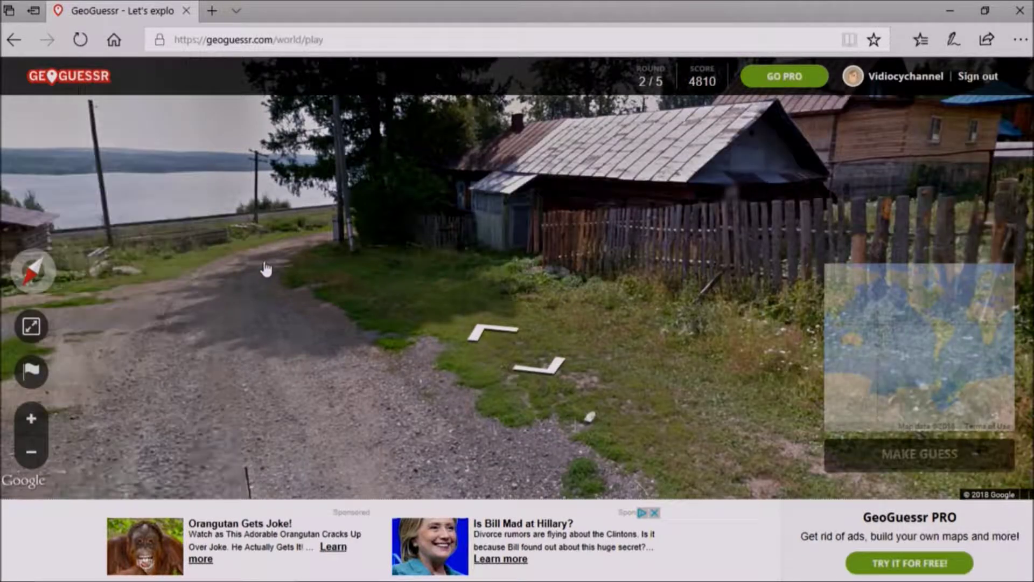
{"action": "left_click", "coordinate": [240, 264]}
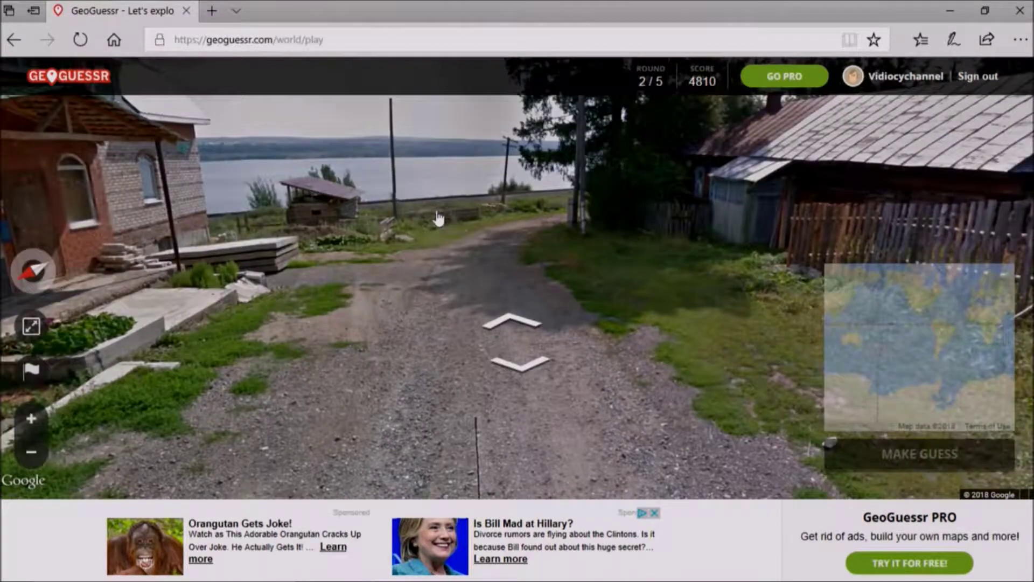
{"action": "left_click", "coordinate": [435, 209]}
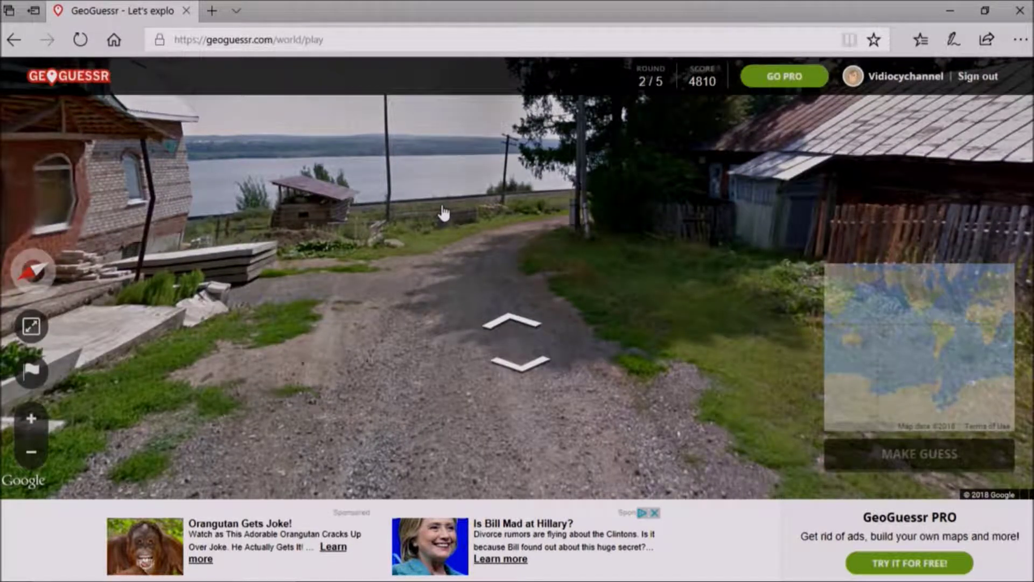
{"action": "left_click", "coordinate": [444, 212]}
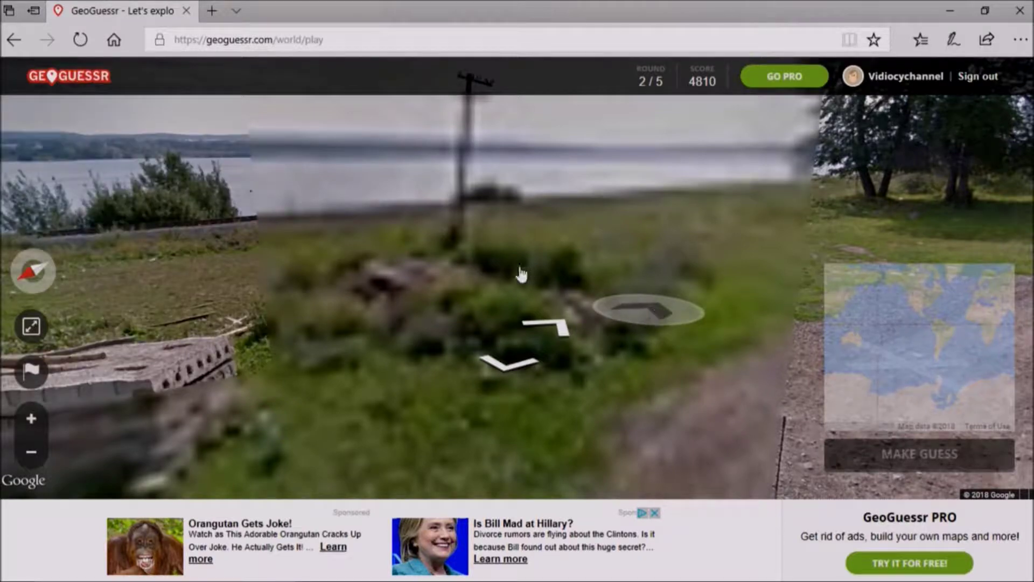
Look across the lakeside and log cabins, ending on the green-roofed brick house's wall.
{"action": "mouse_move", "coordinate": [194, 247]}
{"action": "left_mouse_down"}
{"action": "mouse_move", "coordinate": [273, 220]}
{"action": "mouse_move", "coordinate": [594, 365]}
{"action": "left_mouse_up"}
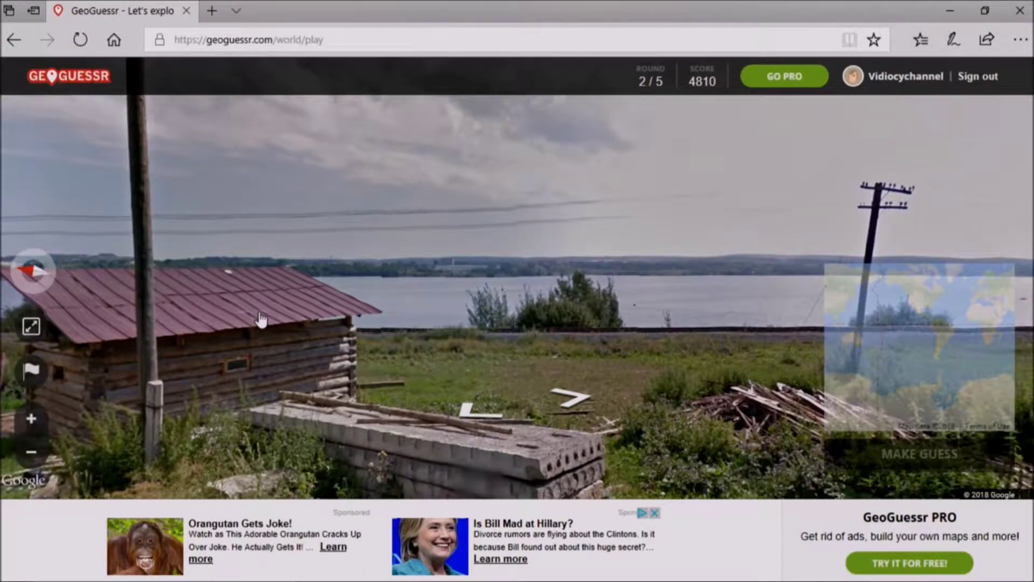
{"action": "left_click_drag", "start_coordinate": [260, 319], "coordinate": [377, 334]}
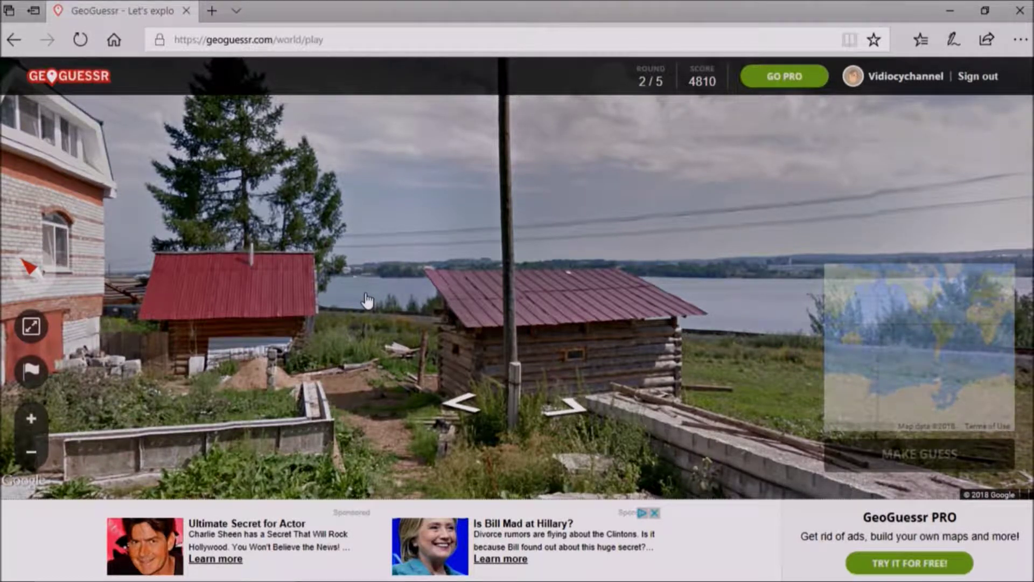
{"action": "left_click_drag", "start_coordinate": [377, 294], "coordinate": [226, 340]}
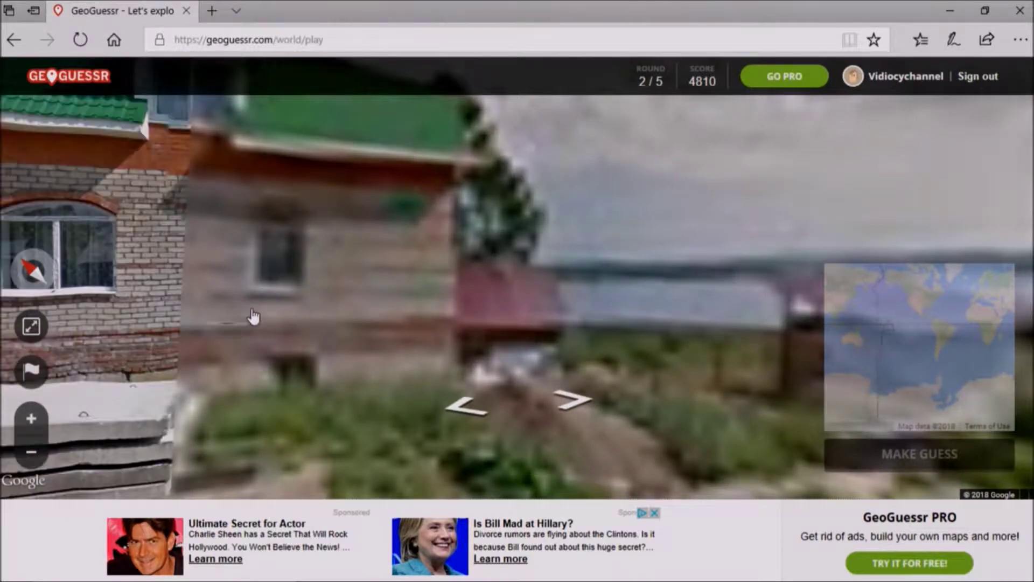
{"action": "left_click_drag", "start_coordinate": [157, 228], "coordinate": [360, 229]}
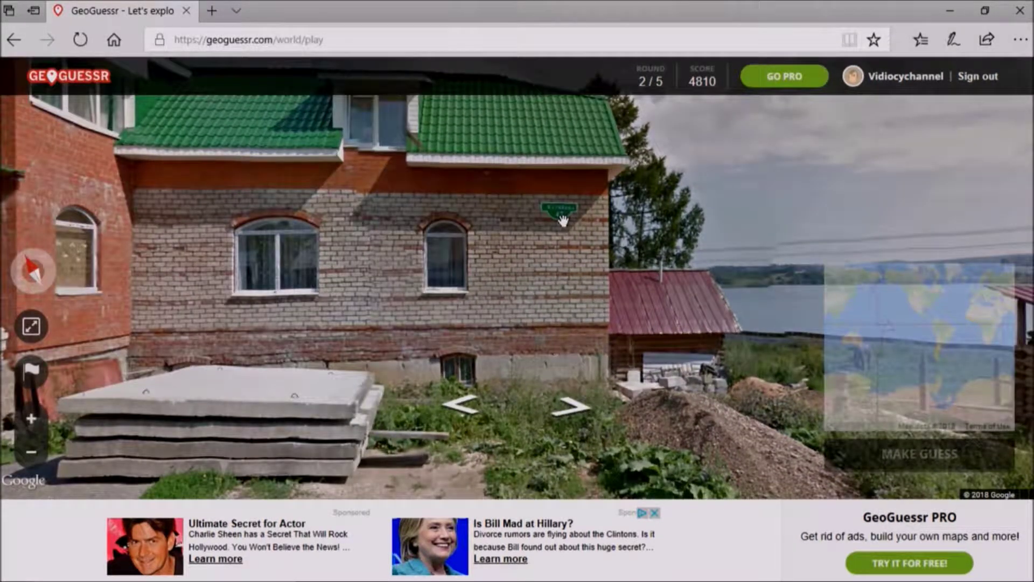
{"action": "scroll", "coordinate": [565, 227], "scroll_direction": "down", "scroll_amount": 1}
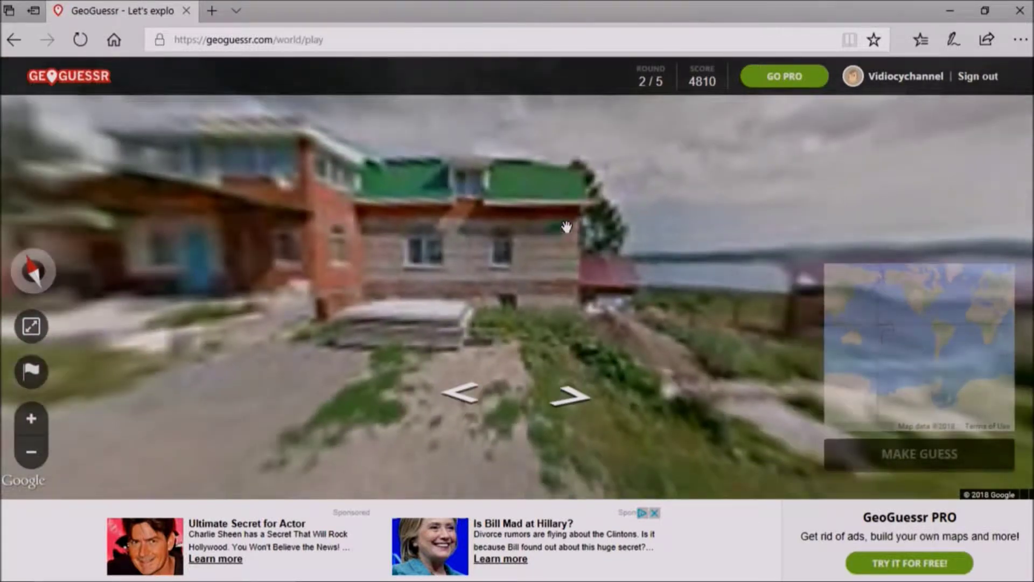
{"action": "scroll", "coordinate": [565, 226], "scroll_direction": "up", "scroll_amount": 3}
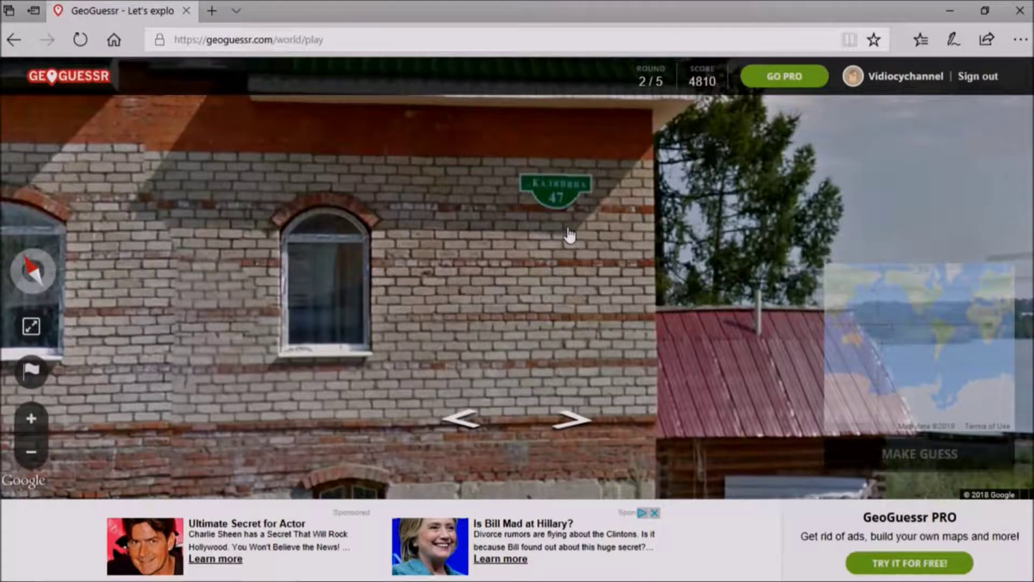
{"action": "scroll", "coordinate": [565, 226], "scroll_direction": "up", "scroll_amount": 1}
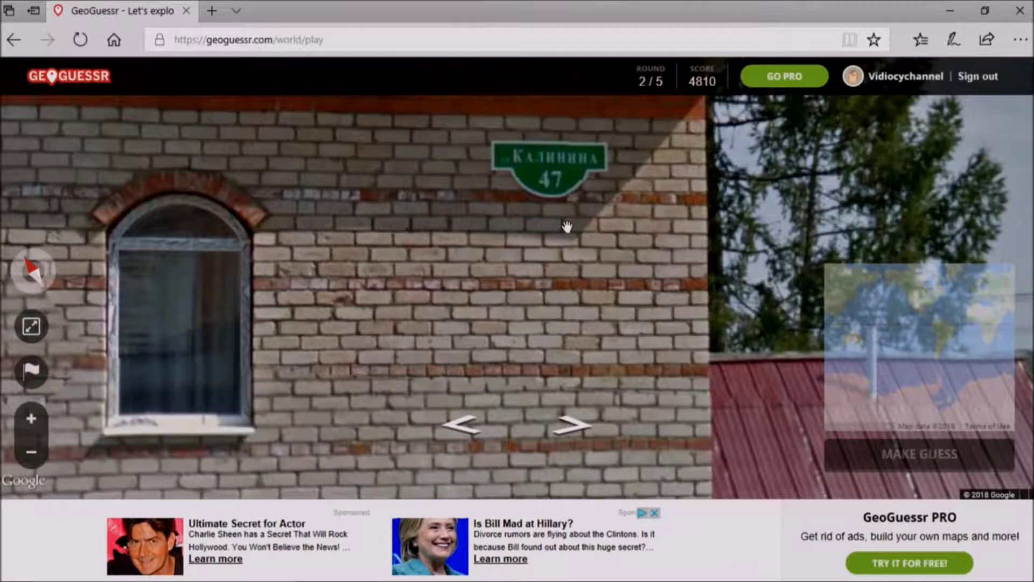
Centre the zoomed view on the green street sign reading Калинина 47.
{"action": "left_click_drag", "start_coordinate": [570, 228], "coordinate": [571, 249]}
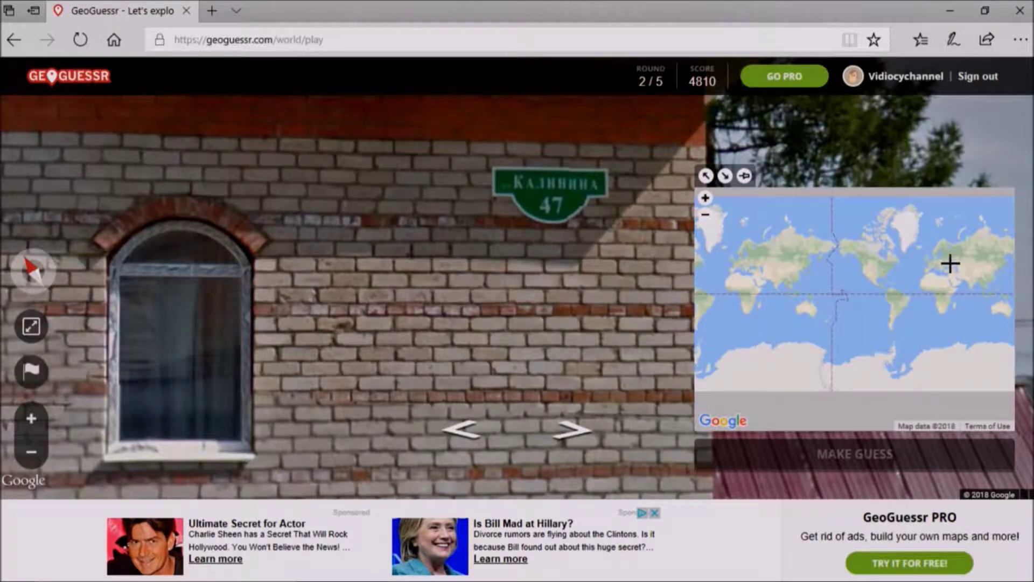
Pin near Belarus and Ukraine and submit: 2028.1 km off, 1817 points.
{"action": "left_click", "coordinate": [755, 264]}
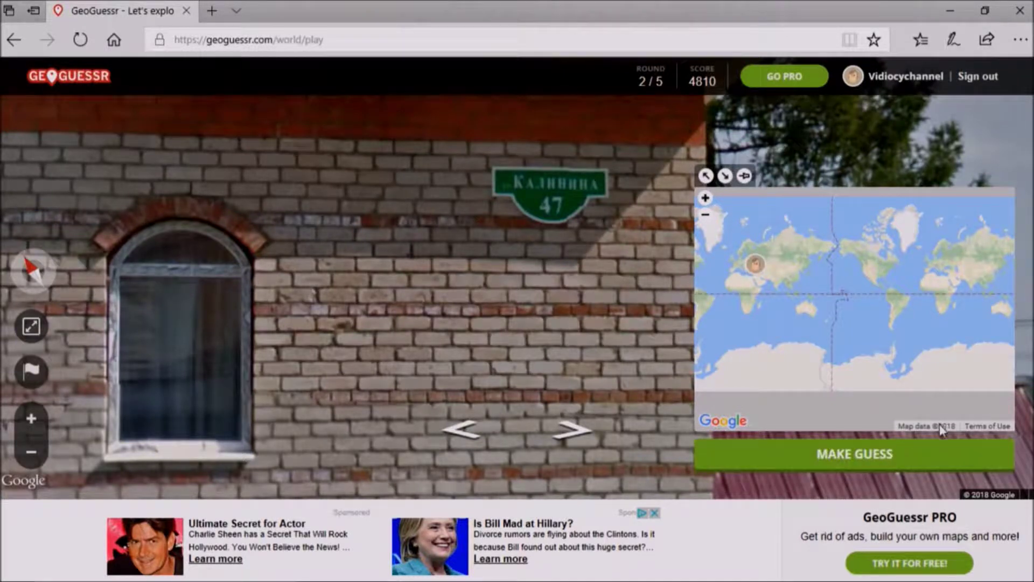
{"action": "scroll", "coordinate": [909, 295], "scroll_direction": "up", "scroll_amount": 2}
{"action": "scroll", "coordinate": [889, 323], "scroll_direction": "up", "scroll_amount": 2}
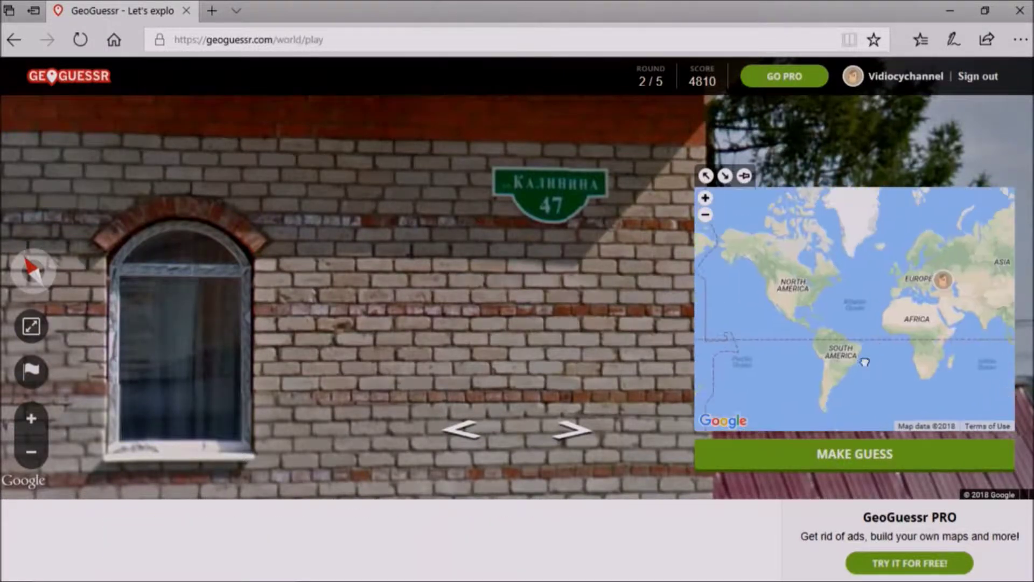
{"action": "scroll", "coordinate": [867, 348], "scroll_direction": "up", "scroll_amount": 2}
{"action": "scroll", "coordinate": [877, 342], "scroll_direction": "up", "scroll_amount": 2}
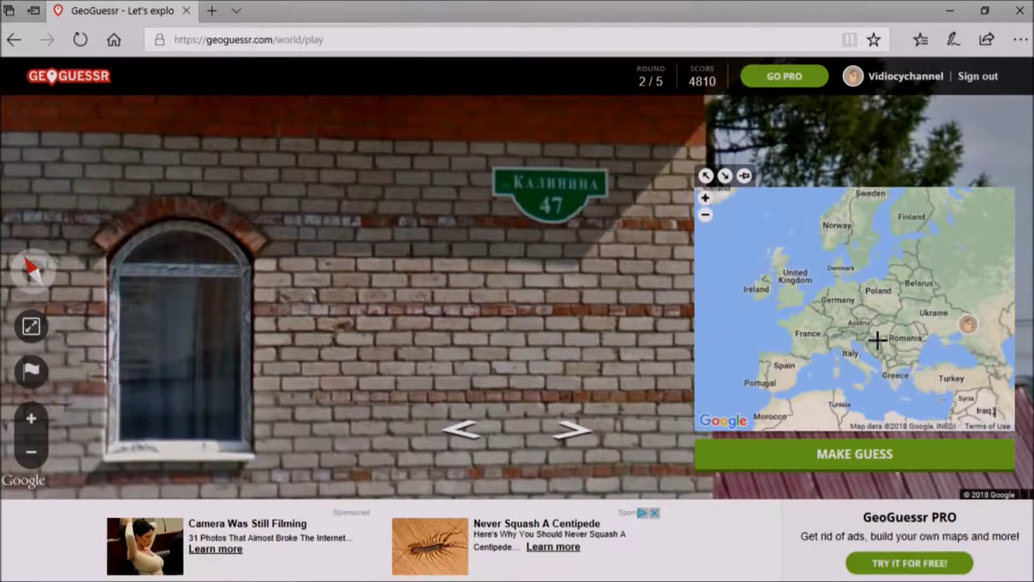
{"action": "left_click_drag", "start_coordinate": [899, 325], "coordinate": [906, 333]}
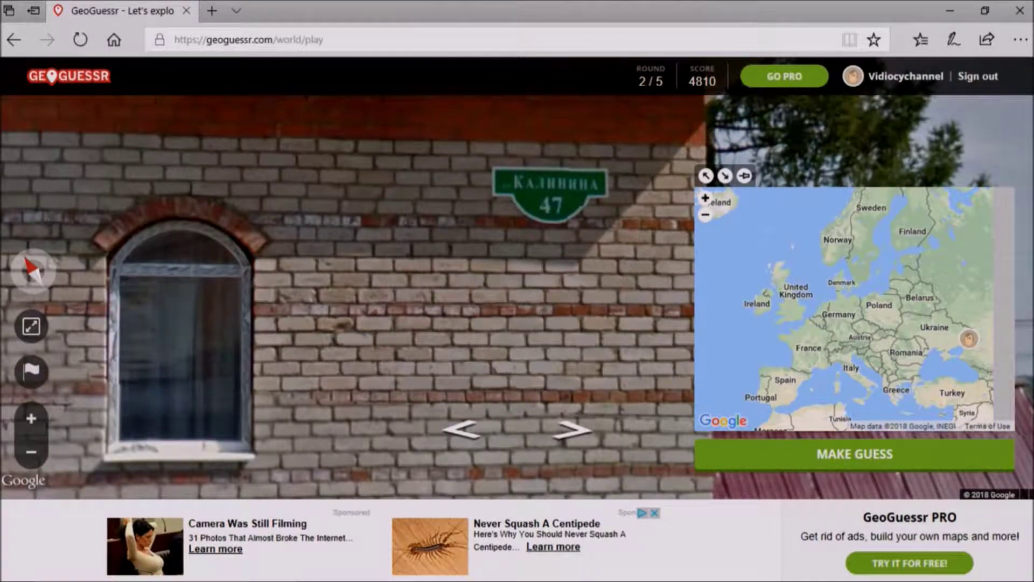
{"action": "left_click", "coordinate": [918, 315]}
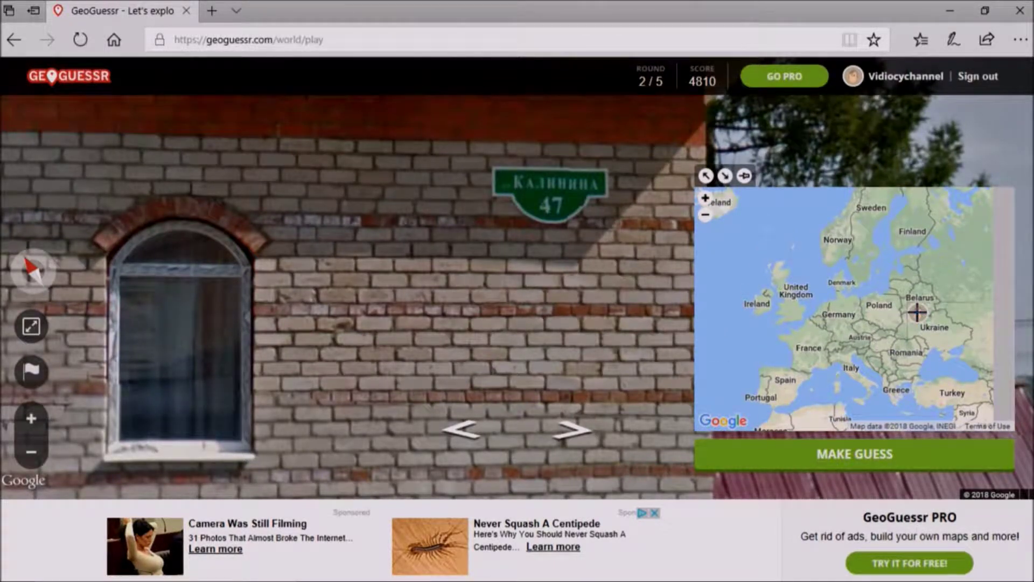
{"action": "left_click", "coordinate": [899, 458]}
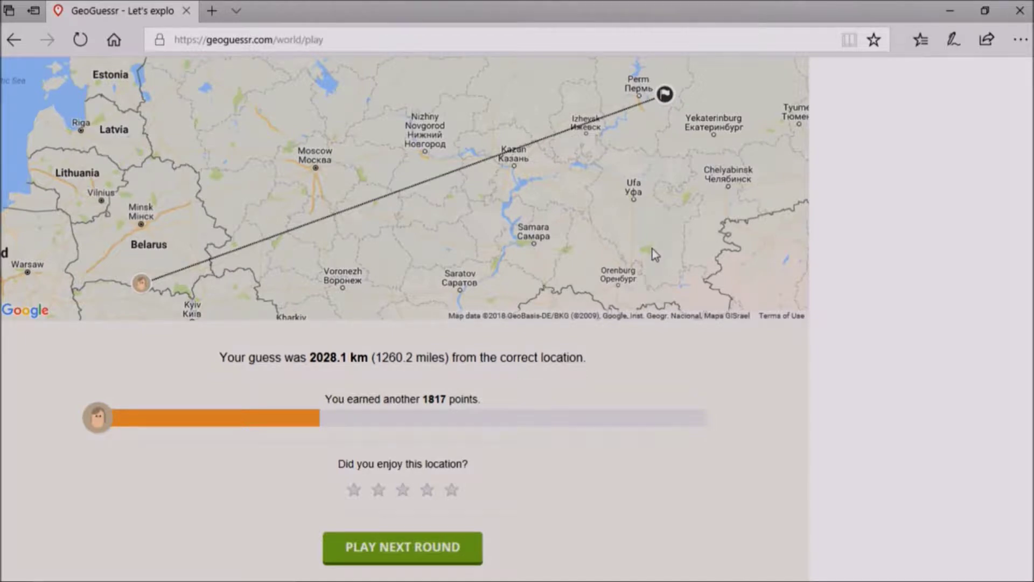
{"action": "scroll", "coordinate": [598, 176], "scroll_direction": "up", "scroll_amount": 2}
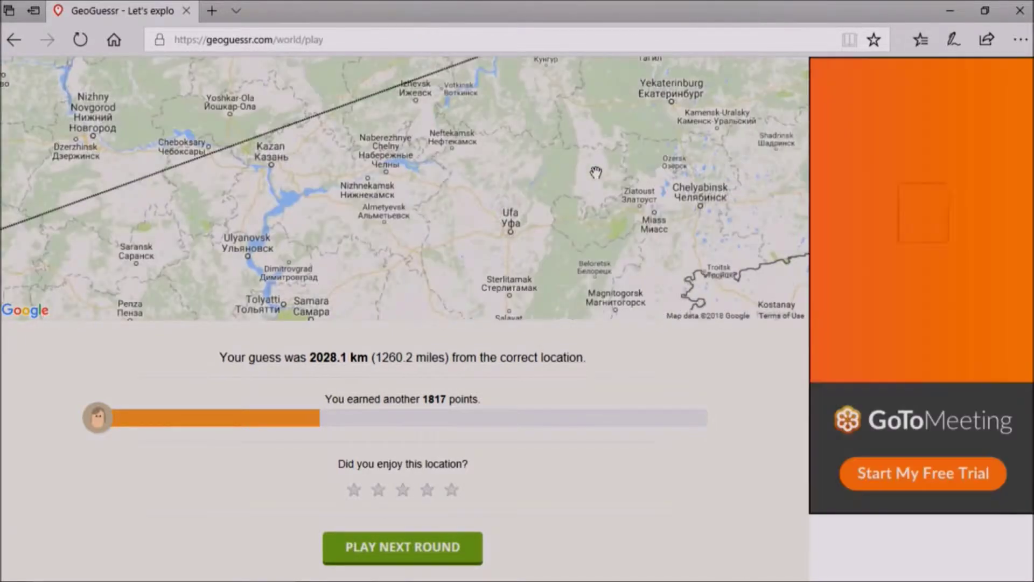
{"action": "scroll", "coordinate": [596, 173], "scroll_direction": "down", "scroll_amount": 3}
{"action": "scroll", "coordinate": [596, 172], "scroll_direction": "down", "scroll_amount": 3}
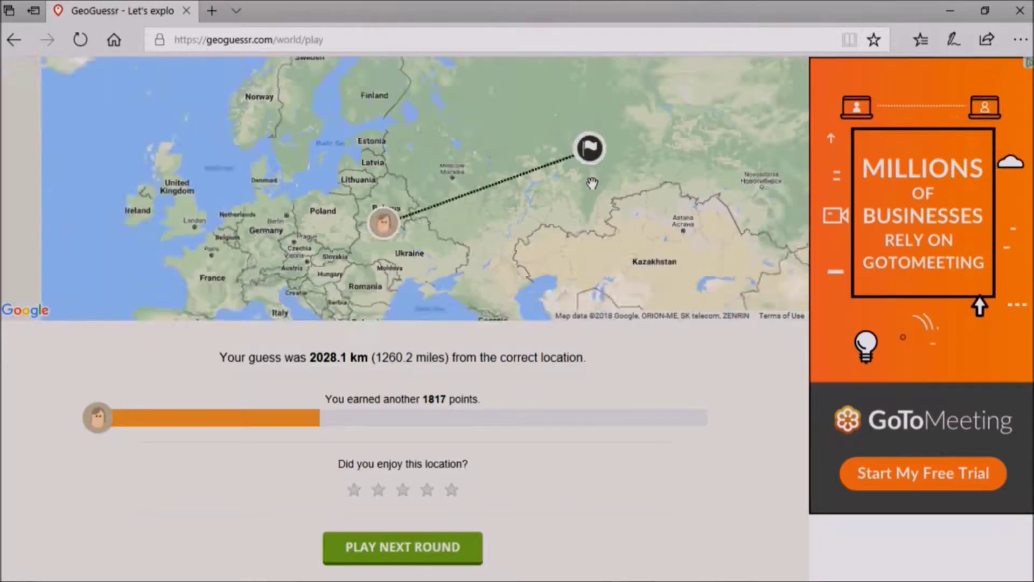
{"action": "scroll", "coordinate": [592, 183], "scroll_direction": "down", "scroll_amount": 2}
{"action": "scroll", "coordinate": [591, 183], "scroll_direction": "down", "scroll_amount": 2}
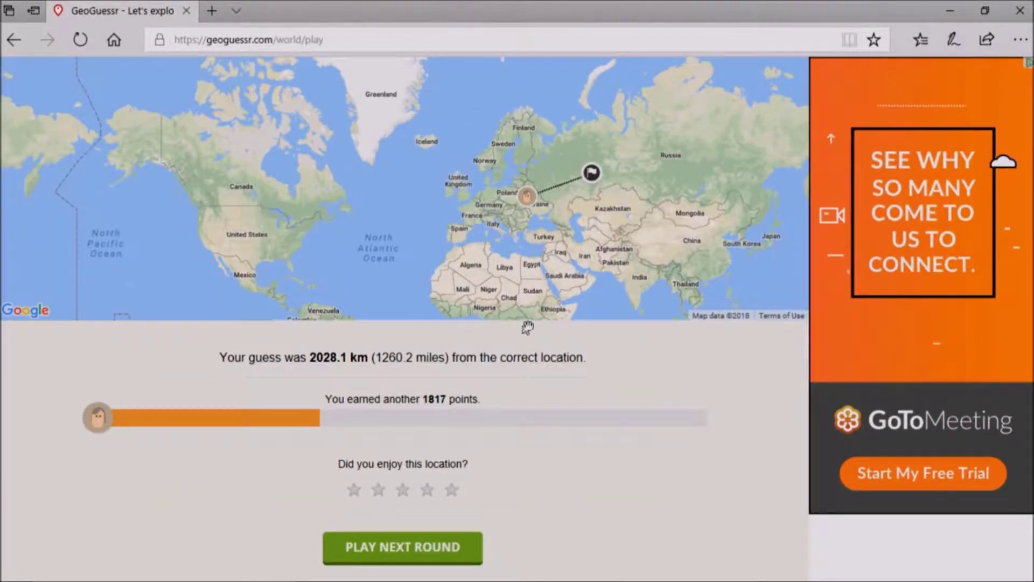
Start round 3 from the results page with the total at 6627.
{"action": "left_click", "coordinate": [428, 550]}
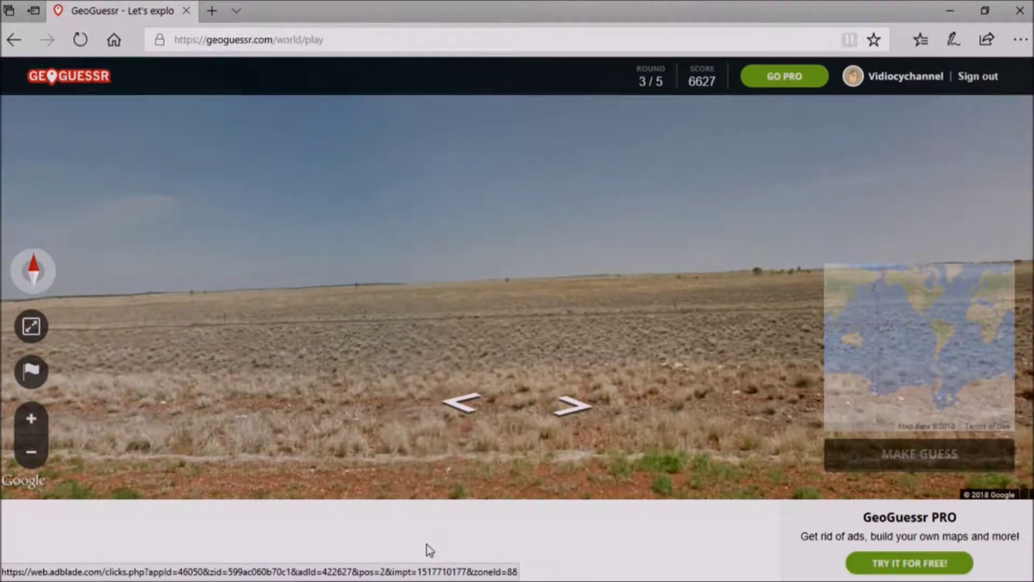
{"action": "mouse_move", "coordinate": [854, 307]}
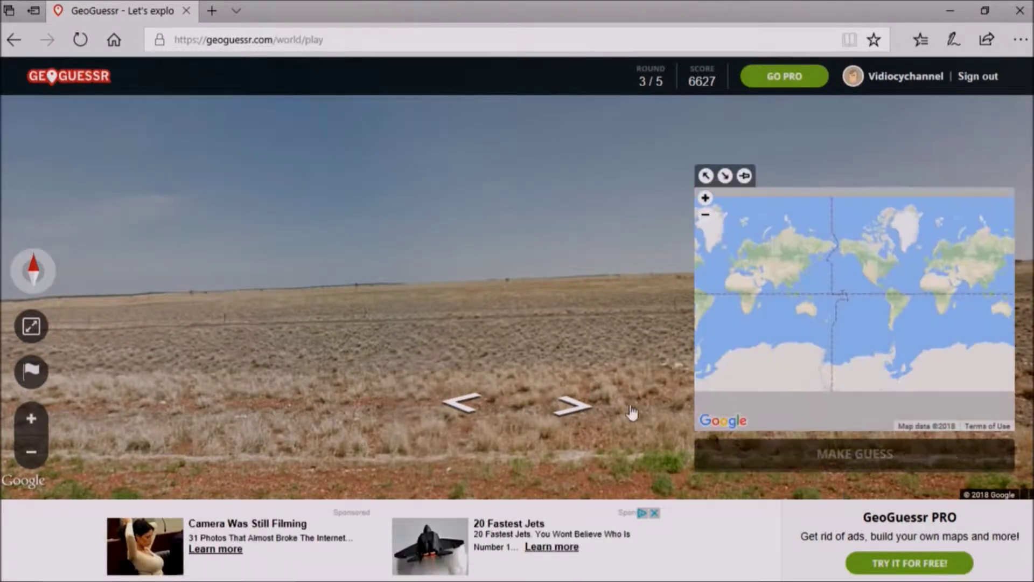
Look around the grassland and begin moving along the outback road.
{"action": "mouse_move", "coordinate": [610, 335]}
{"action": "left_mouse_down"}
{"action": "mouse_move", "coordinate": [609, 350]}
{"action": "mouse_move", "coordinate": [404, 343]}
{"action": "left_mouse_up"}
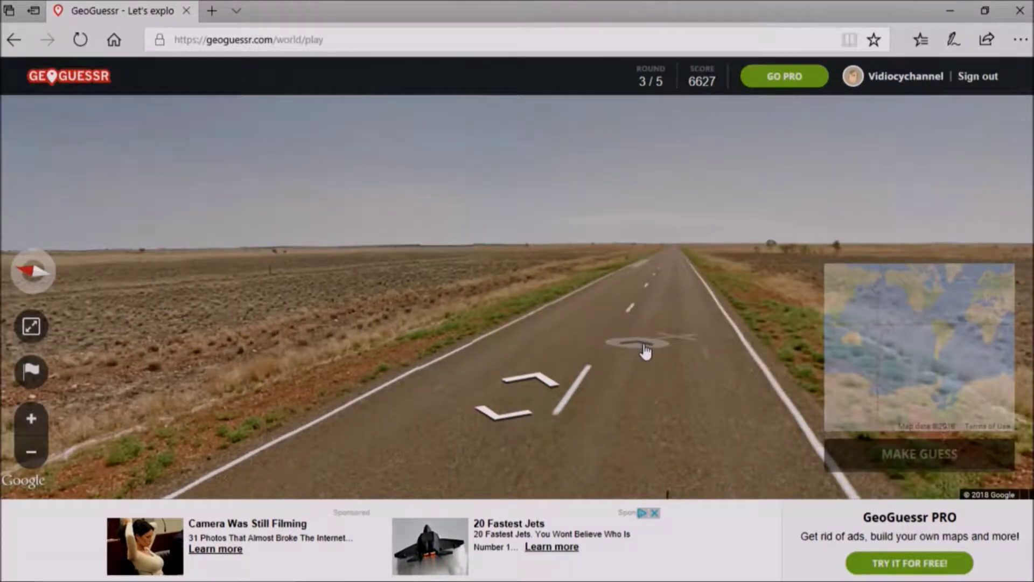
{"action": "mouse_move", "coordinate": [674, 345]}
{"action": "left_mouse_down"}
{"action": "mouse_move", "coordinate": [256, 338]}
{"action": "mouse_move", "coordinate": [231, 286]}
{"action": "left_mouse_up"}
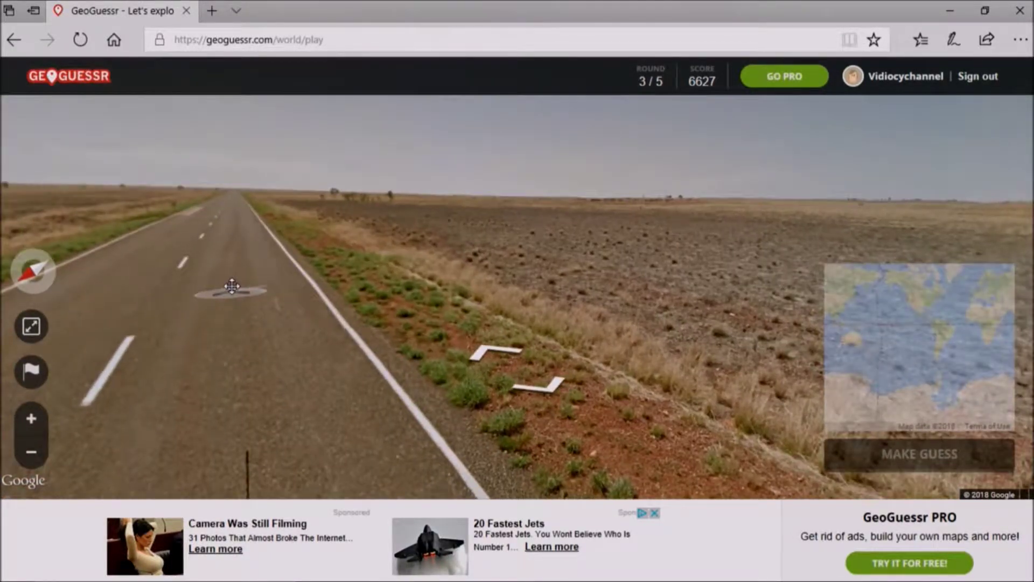
{"action": "left_click", "coordinate": [232, 287]}
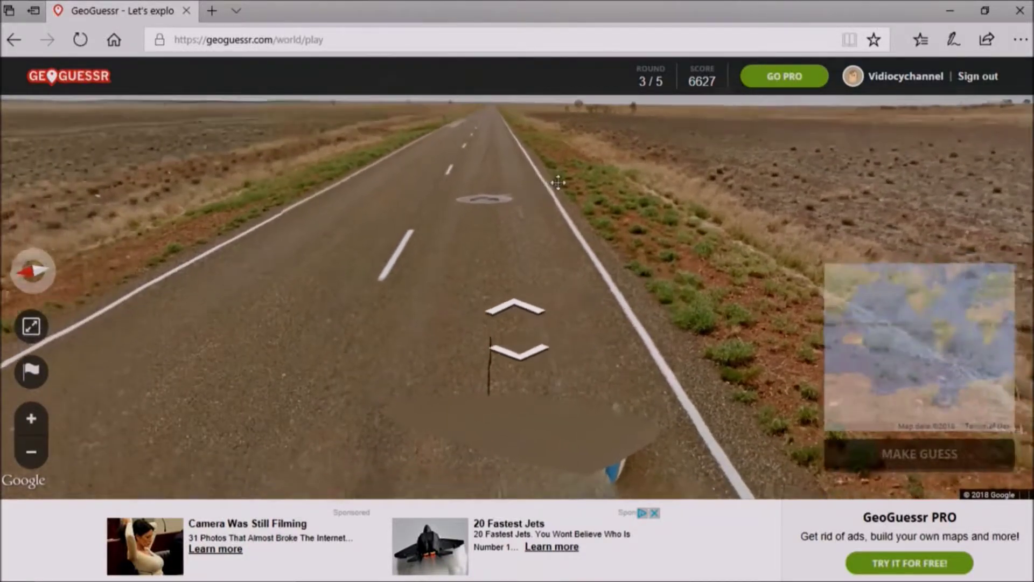
{"action": "left_click_drag", "start_coordinate": [404, 236], "coordinate": [566, 238]}
{"action": "left_click", "coordinate": [630, 243]}
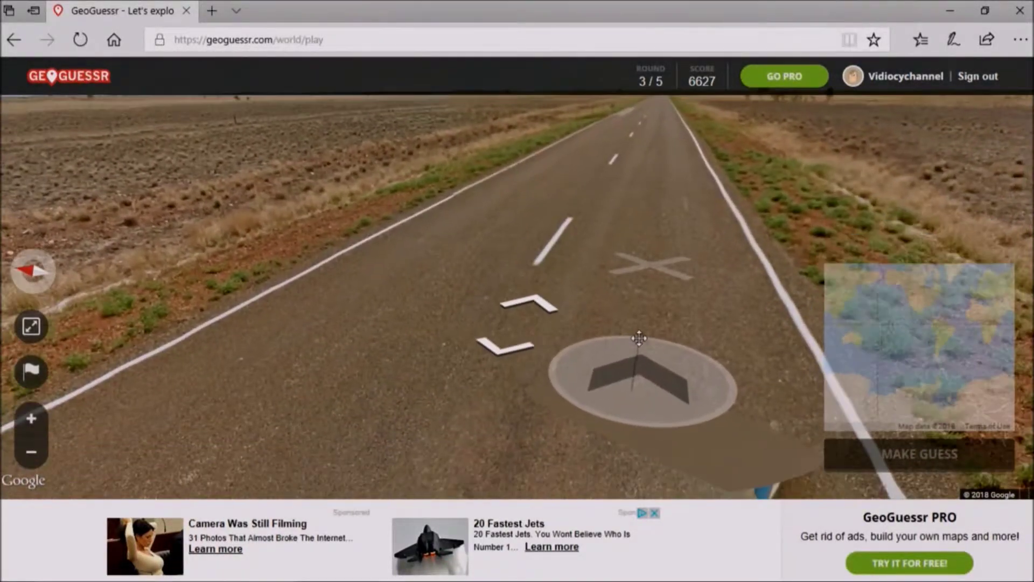
Advance further and examine the scrub field beside the road.
{"action": "mouse_move", "coordinate": [656, 243]}
{"action": "left_mouse_down"}
{"action": "mouse_move", "coordinate": [637, 183]}
{"action": "mouse_move", "coordinate": [646, 271]}
{"action": "left_mouse_up"}
{"action": "left_click_drag", "start_coordinate": [662, 206], "coordinate": [658, 266]}
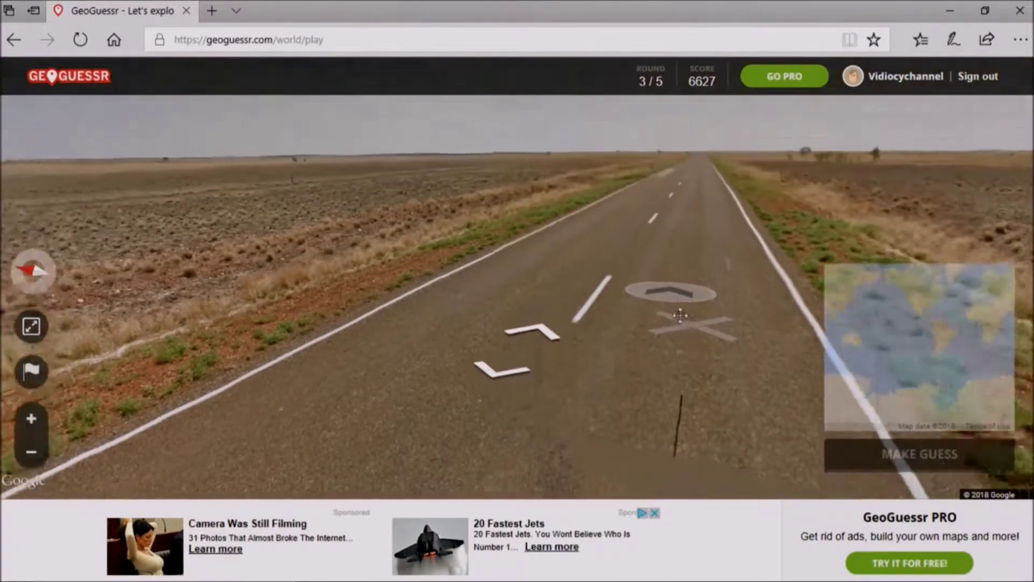
{"action": "left_click", "coordinate": [662, 258]}
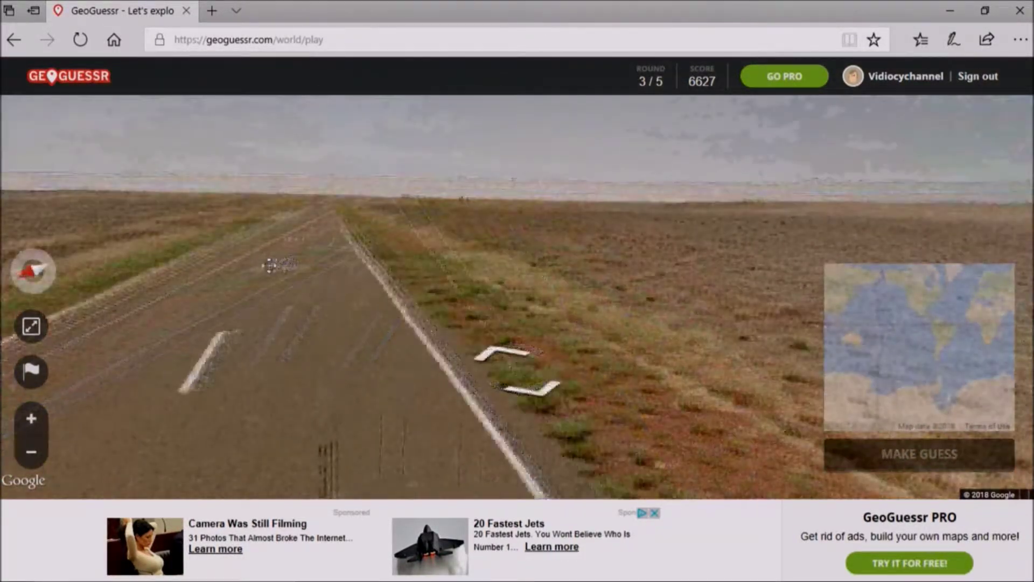
{"action": "left_click_drag", "start_coordinate": [451, 259], "coordinate": [251, 259]}
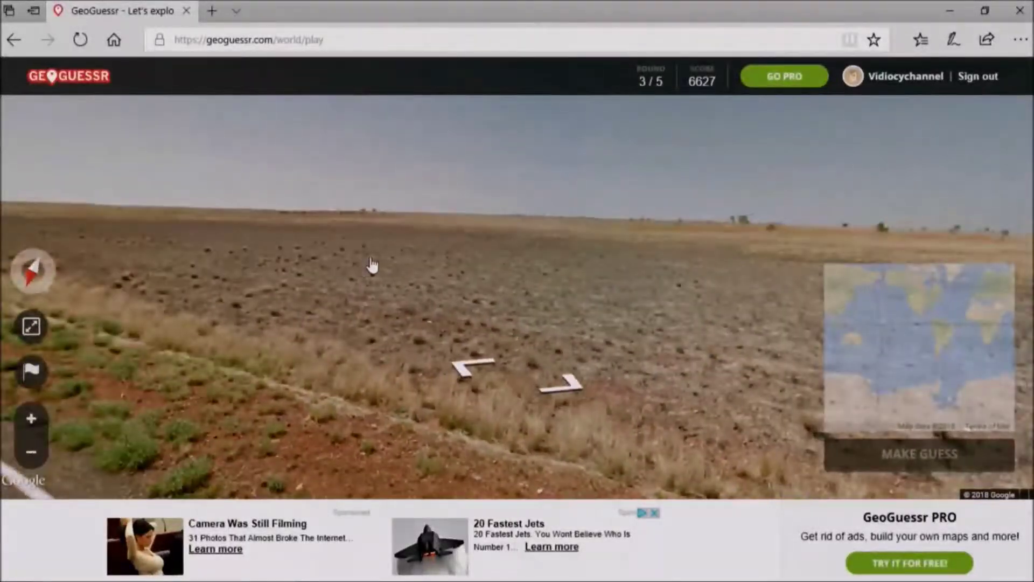
{"action": "mouse_move", "coordinate": [679, 279]}
{"action": "left_mouse_down"}
{"action": "mouse_move", "coordinate": [187, 299]}
{"action": "mouse_move", "coordinate": [264, 378]}
{"action": "mouse_move", "coordinate": [121, 380]}
{"action": "left_mouse_up"}
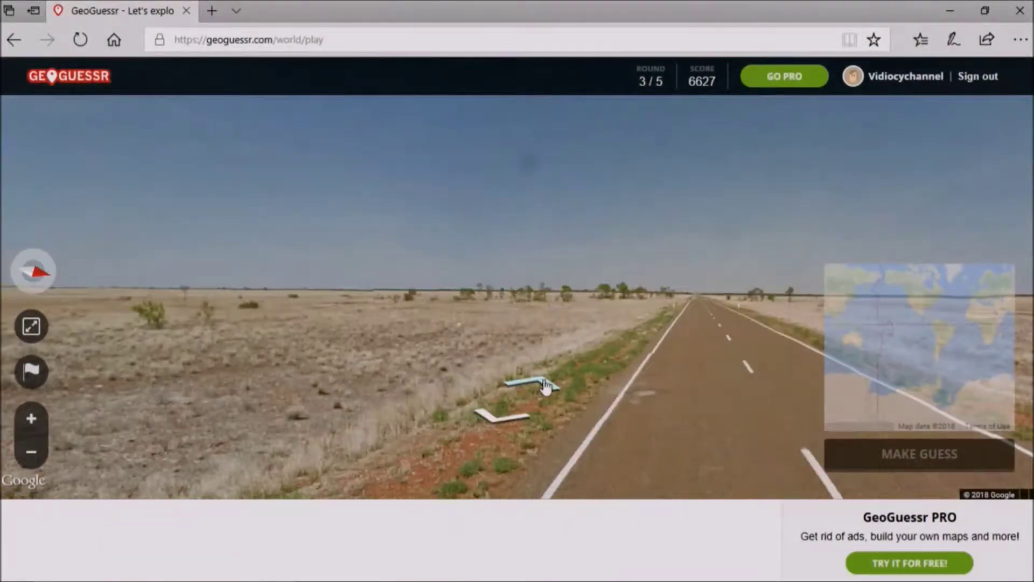
{"action": "left_click", "coordinate": [517, 380]}
{"action": "left_click_drag", "start_coordinate": [242, 384], "coordinate": [221, 384]}
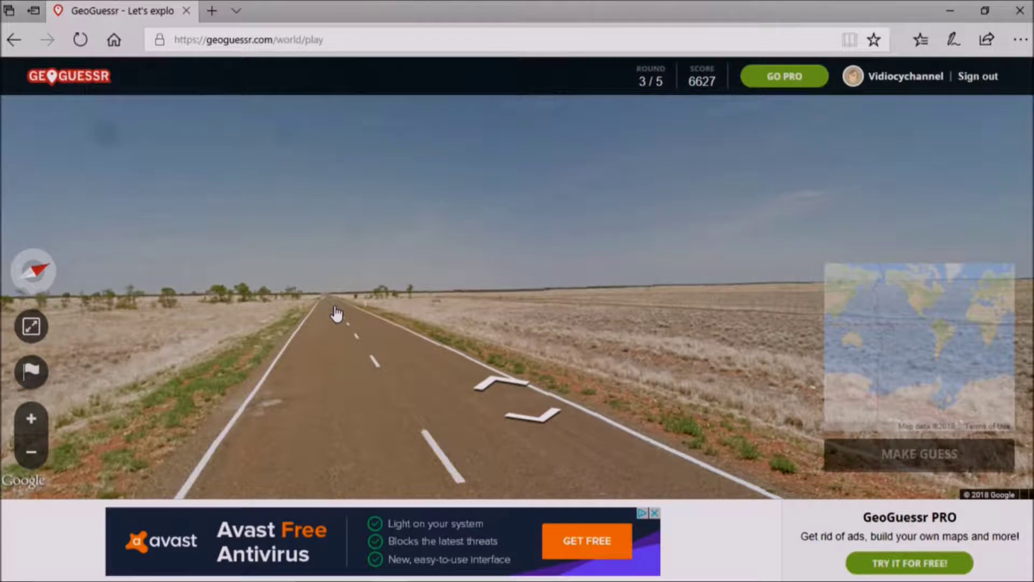
Jump several more spots down the straight outback road.
{"action": "left_click", "coordinate": [325, 323]}
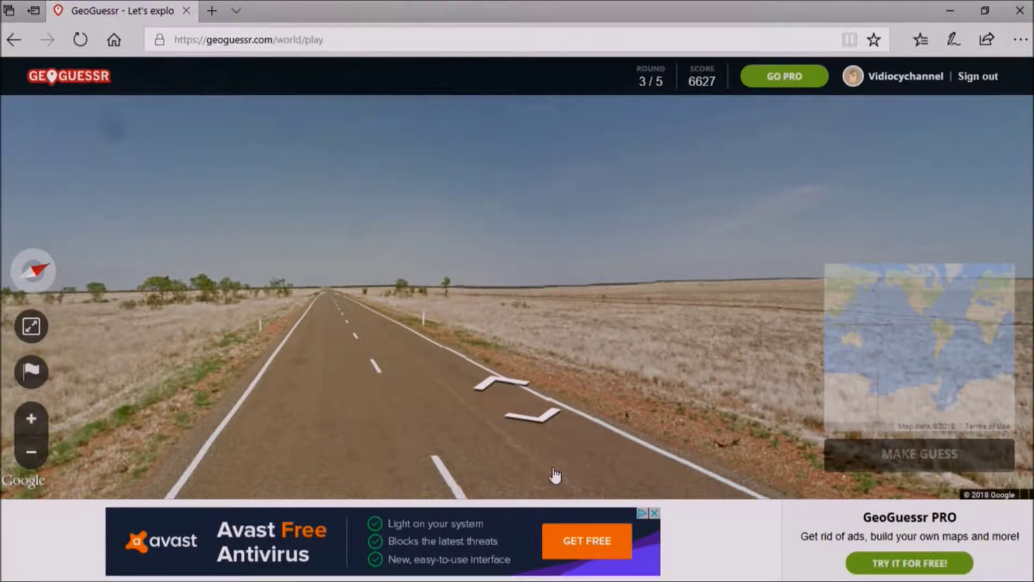
{"action": "left_click", "coordinate": [494, 386]}
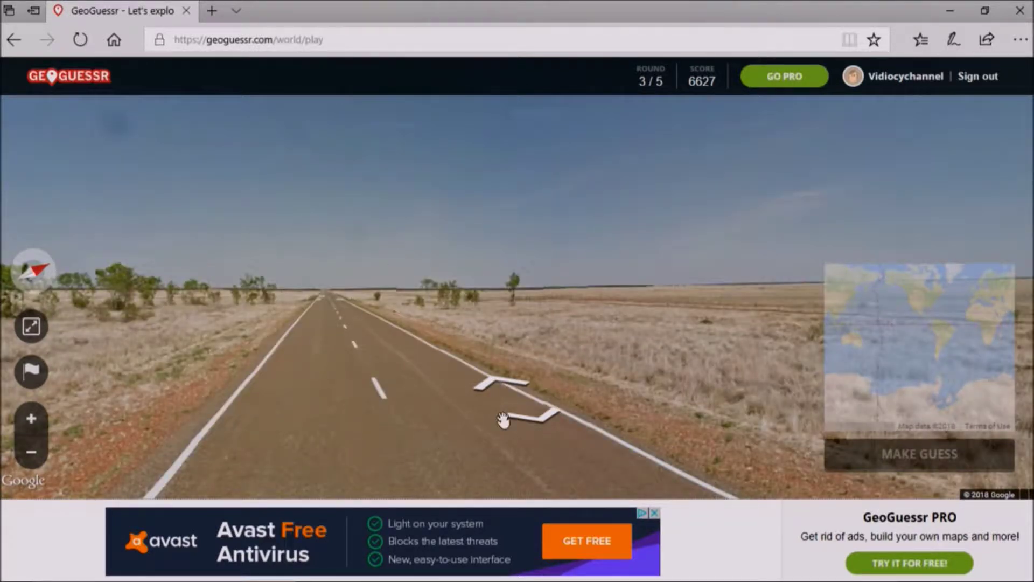
{"action": "left_click", "coordinate": [498, 387]}
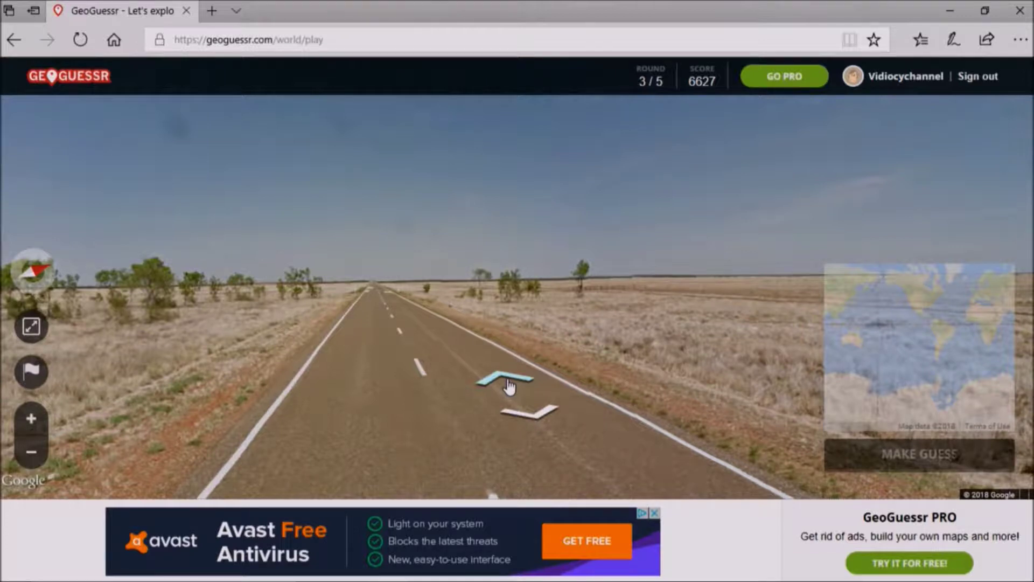
{"action": "left_click", "coordinate": [447, 404]}
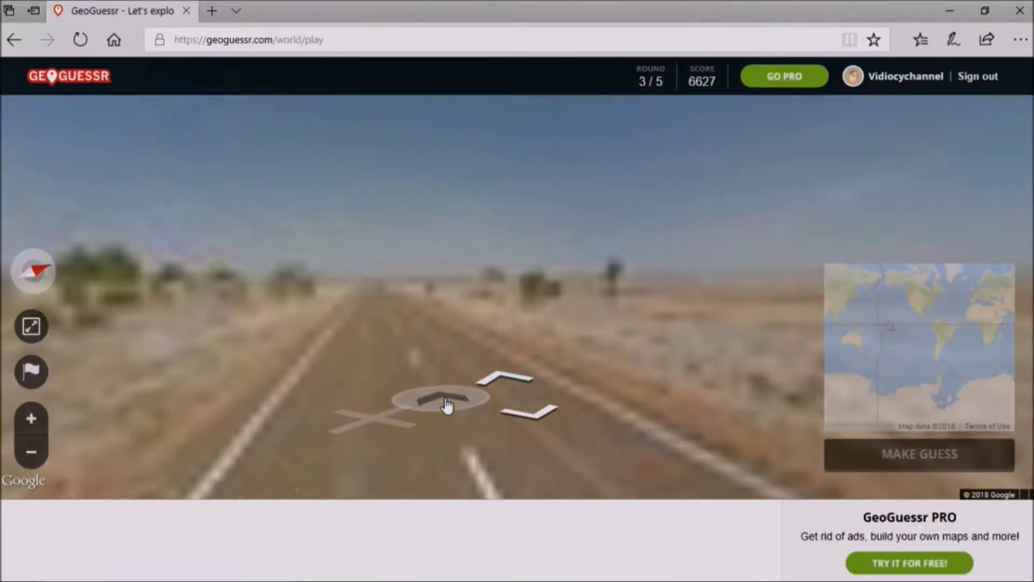
{"action": "left_click", "coordinate": [378, 303]}
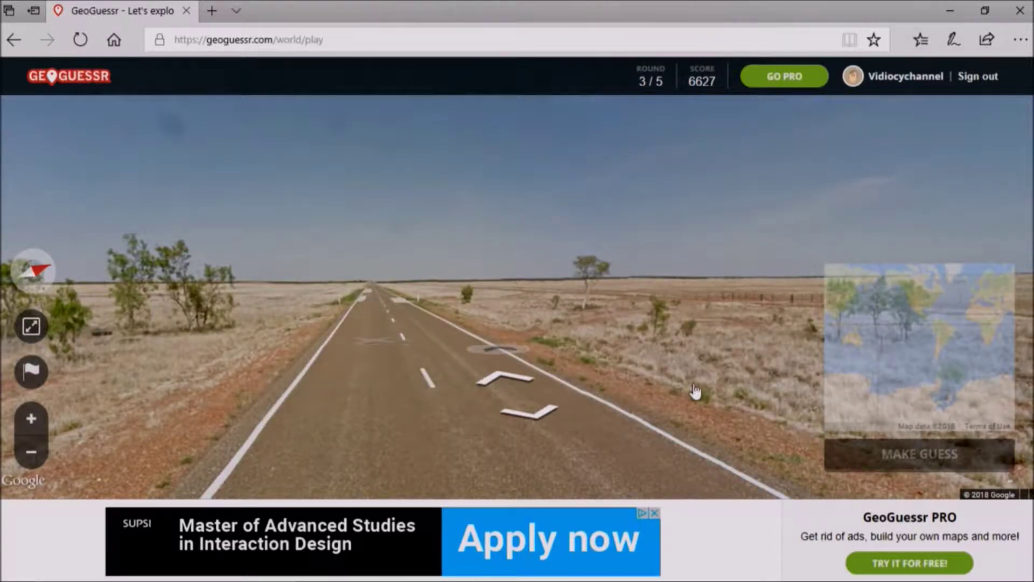
Inspect the roadside ground, then turn back to face along the highway.
{"action": "mouse_move", "coordinate": [675, 447]}
{"action": "left_mouse_down"}
{"action": "mouse_move", "coordinate": [130, 199]}
{"action": "mouse_move", "coordinate": [113, 210]}
{"action": "left_mouse_up"}
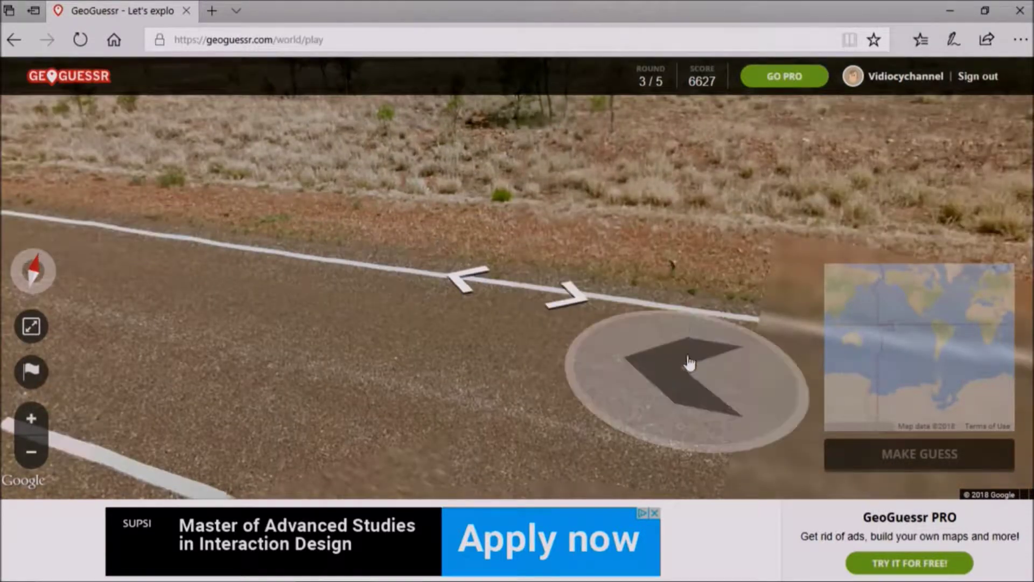
{"action": "mouse_move", "coordinate": [638, 250]}
{"action": "left_mouse_down"}
{"action": "mouse_move", "coordinate": [828, 174]}
{"action": "mouse_move", "coordinate": [369, 104]}
{"action": "left_mouse_up"}
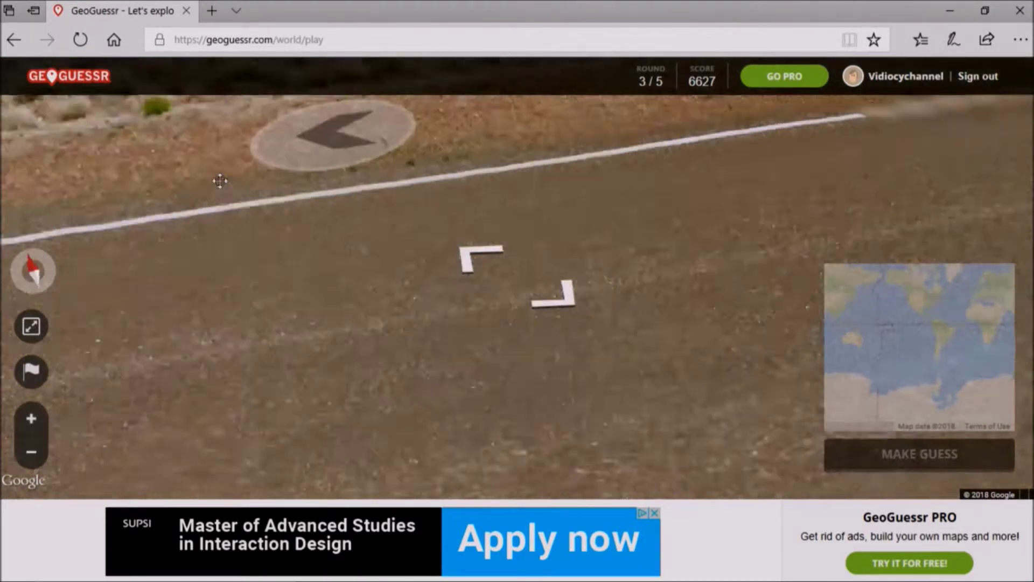
{"action": "left_click_drag", "start_coordinate": [220, 179], "coordinate": [220, 452]}
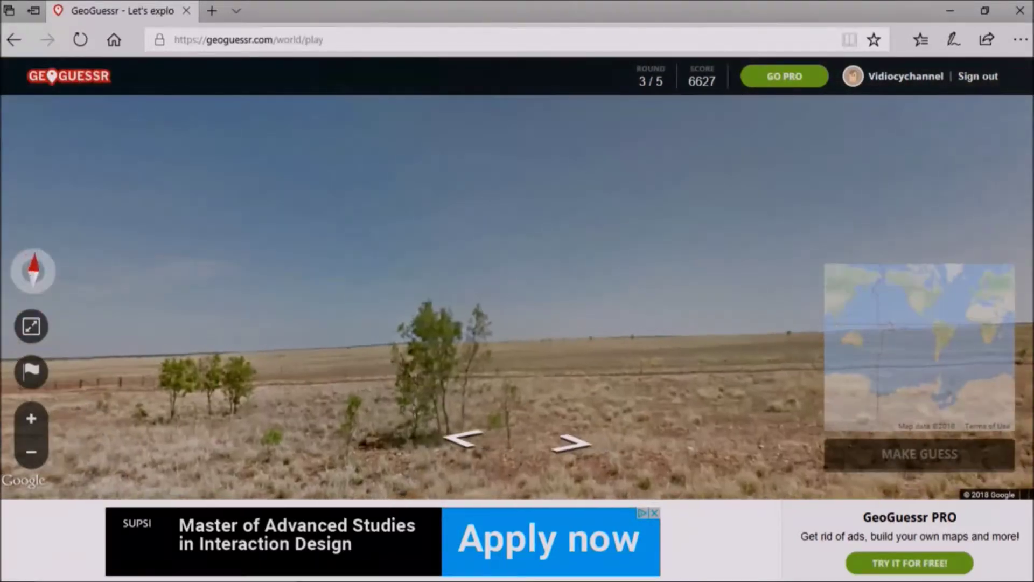
{"action": "mouse_move", "coordinate": [404, 364]}
{"action": "left_mouse_down"}
{"action": "mouse_move", "coordinate": [649, 279]}
{"action": "mouse_move", "coordinate": [95, 235]}
{"action": "left_mouse_up"}
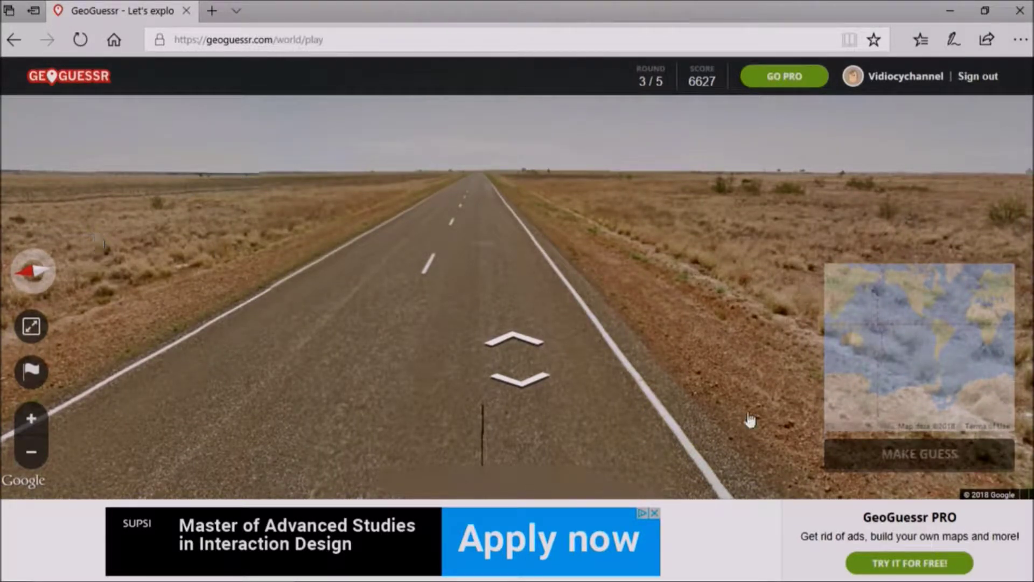
{"action": "mouse_move", "coordinate": [920, 347]}
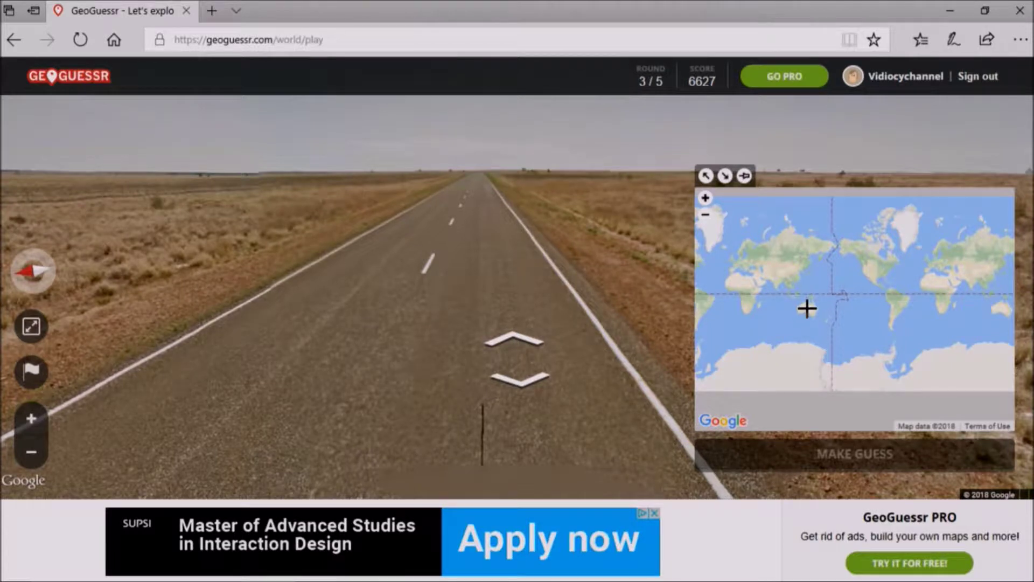
Pin central Australia and submit: 818.7 km off, 3323 points.
{"action": "left_click", "coordinate": [807, 308]}
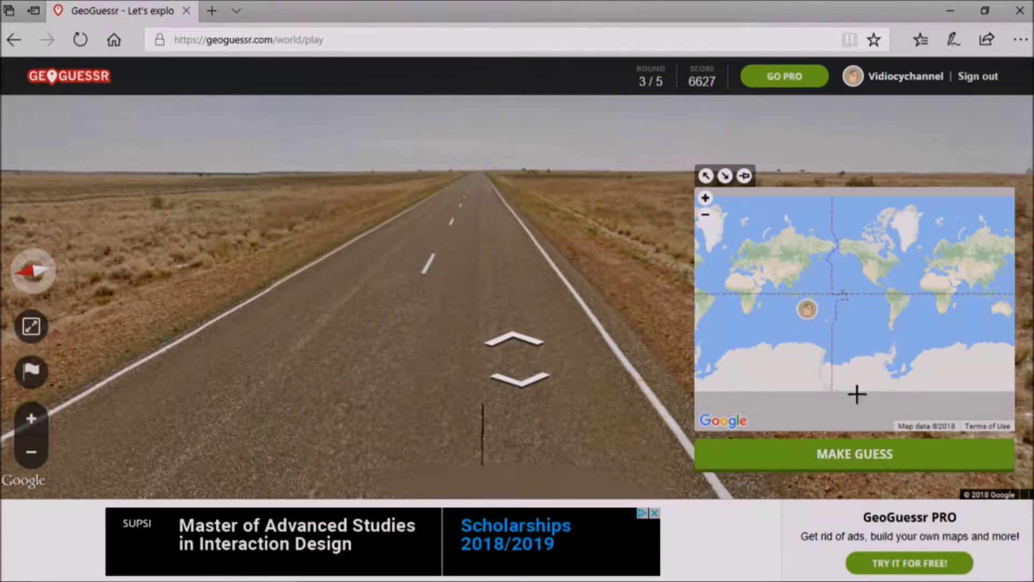
{"action": "left_click", "coordinate": [899, 451]}
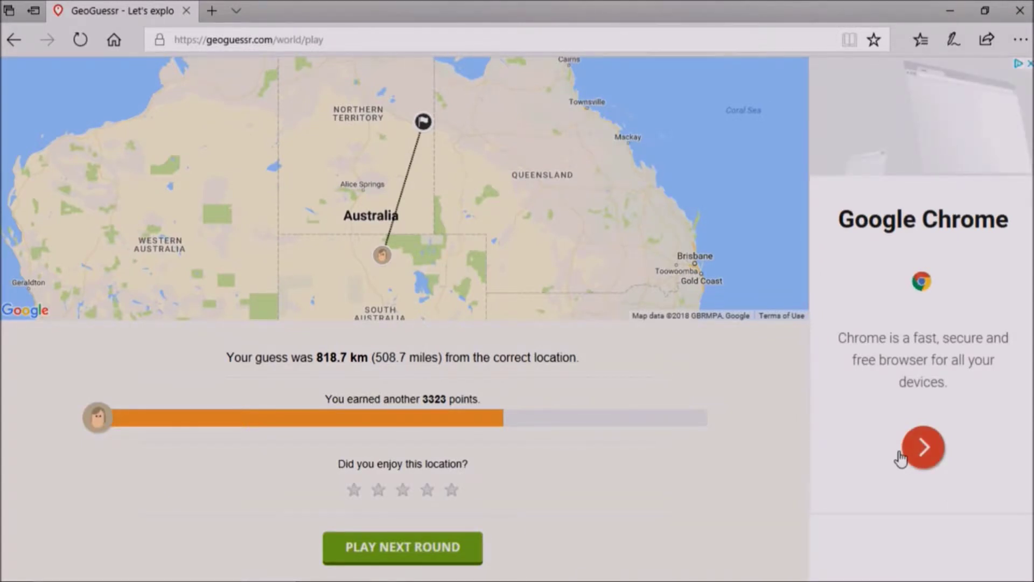
Start round 4 of 5 with the score at 9950.
{"action": "left_click", "coordinate": [428, 547]}
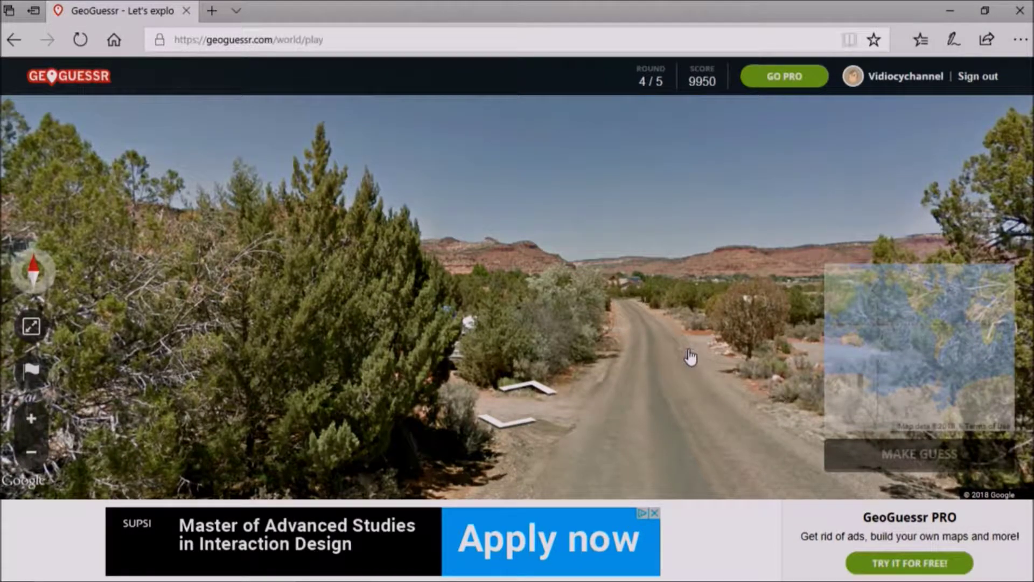
Look around the dirt road at the mesa, houses, trailer and juniper trees.
{"action": "mouse_move", "coordinate": [703, 364]}
{"action": "left_mouse_down"}
{"action": "mouse_move", "coordinate": [485, 302]}
{"action": "mouse_move", "coordinate": [119, 361]}
{"action": "left_mouse_up"}
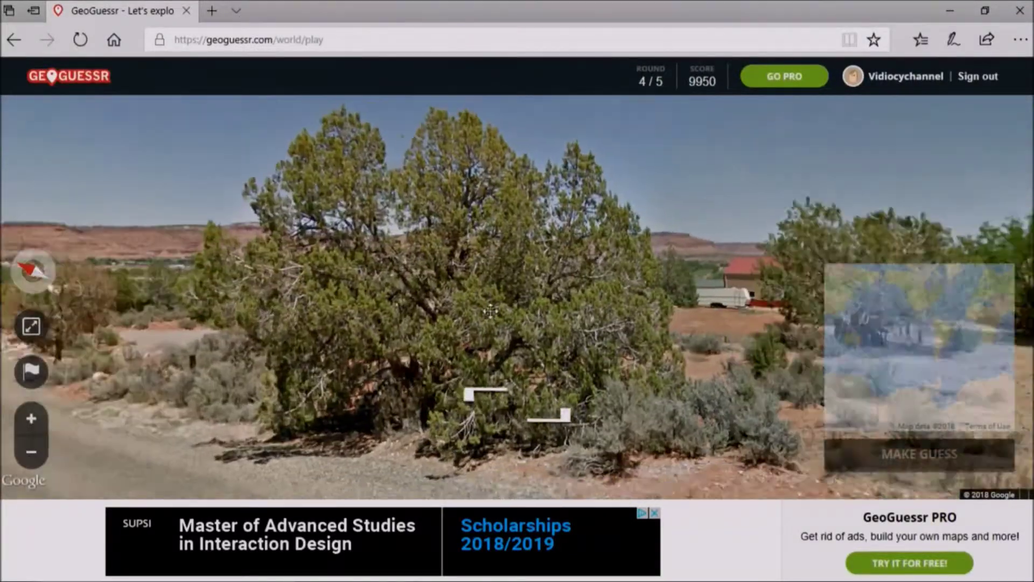
{"action": "left_click_drag", "start_coordinate": [461, 319], "coordinate": [242, 343]}
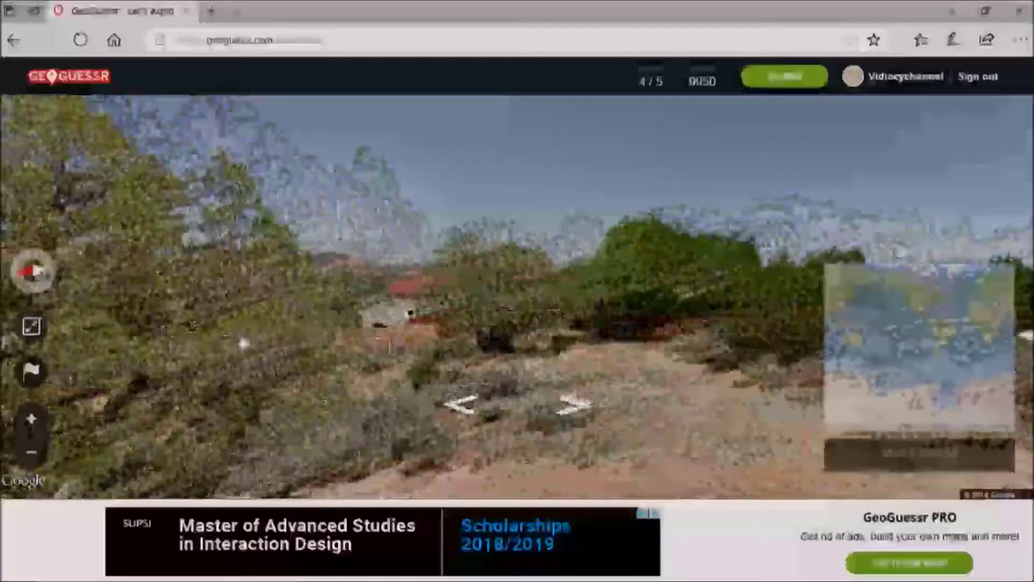
{"action": "left_click_drag", "start_coordinate": [667, 335], "coordinate": [404, 348]}
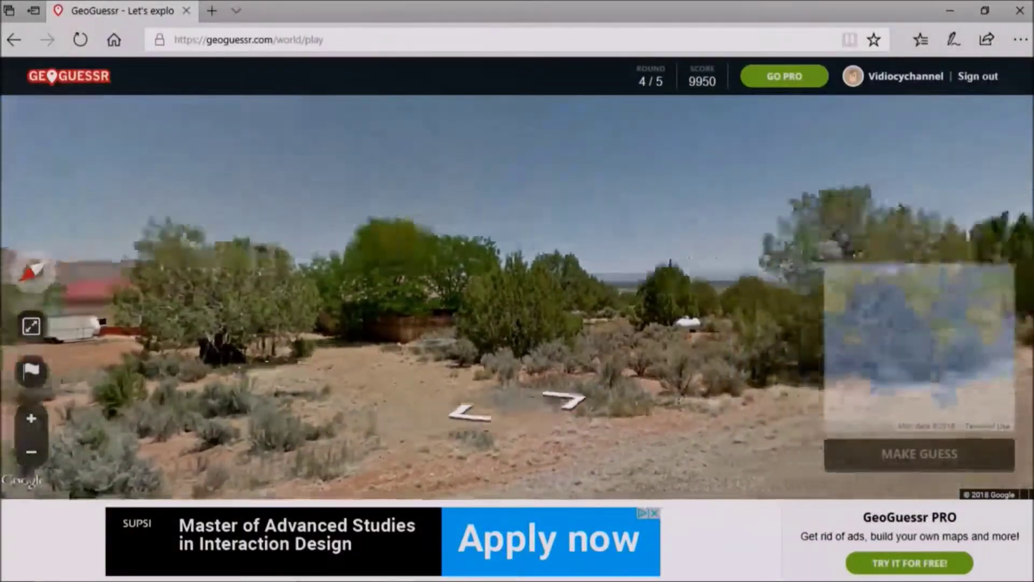
{"action": "mouse_move", "coordinate": [485, 364]}
{"action": "left_mouse_down"}
{"action": "mouse_move", "coordinate": [229, 404]}
{"action": "mouse_move", "coordinate": [4, 412]}
{"action": "left_mouse_up"}
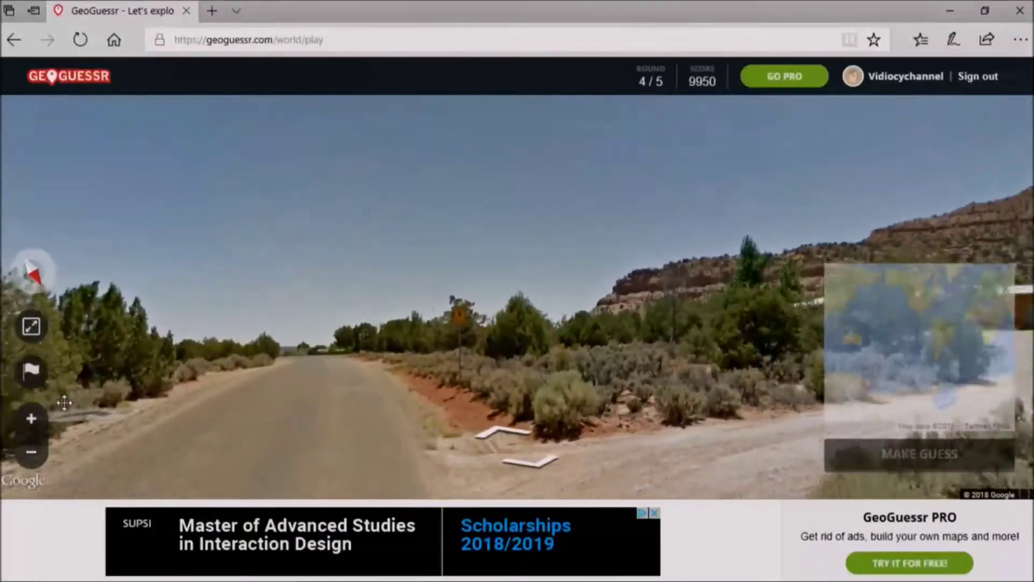
{"action": "mouse_move", "coordinate": [700, 366]}
{"action": "left_mouse_down"}
{"action": "mouse_move", "coordinate": [514, 366]}
{"action": "mouse_move", "coordinate": [695, 363]}
{"action": "left_mouse_up"}
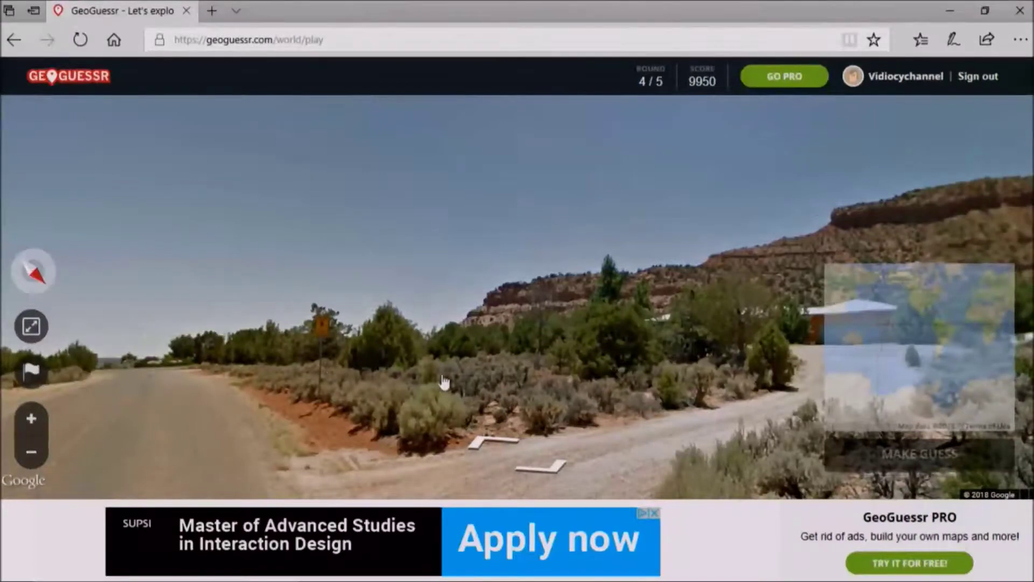
{"action": "scroll", "coordinate": [333, 333], "scroll_direction": "up", "scroll_amount": 3}
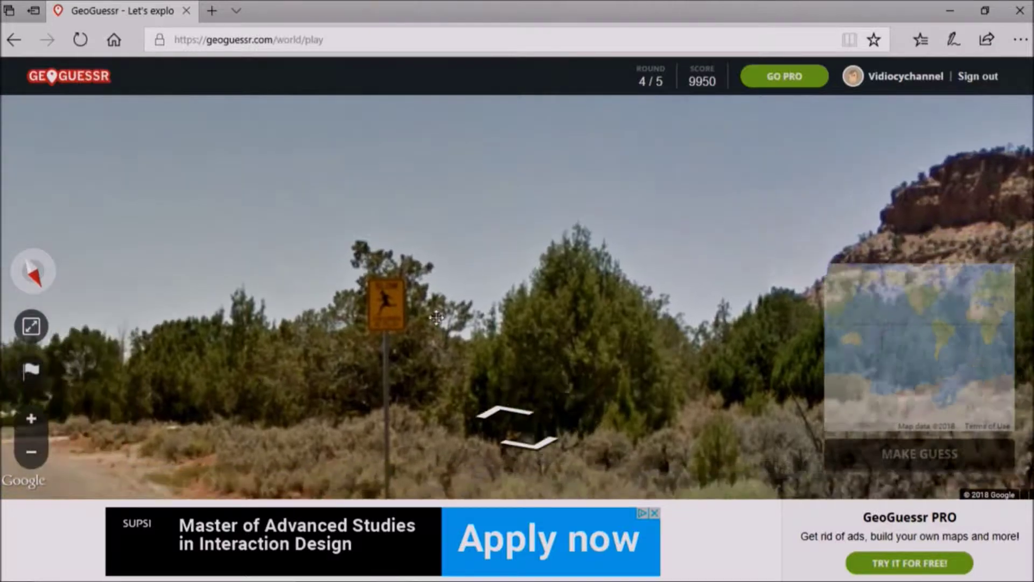
{"action": "scroll", "coordinate": [201, 411], "scroll_direction": "down", "scroll_amount": 3}
{"action": "mouse_move", "coordinate": [201, 411]}
{"action": "left_mouse_down"}
{"action": "mouse_move", "coordinate": [393, 372]}
{"action": "mouse_move", "coordinate": [139, 338]}
{"action": "mouse_move", "coordinate": [679, 299]}
{"action": "mouse_move", "coordinate": [538, 315]}
{"action": "left_mouse_up"}
{"action": "mouse_move", "coordinate": [167, 306]}
{"action": "left_mouse_down"}
{"action": "mouse_move", "coordinate": [250, 267]}
{"action": "mouse_move", "coordinate": [104, 200]}
{"action": "left_mouse_up"}
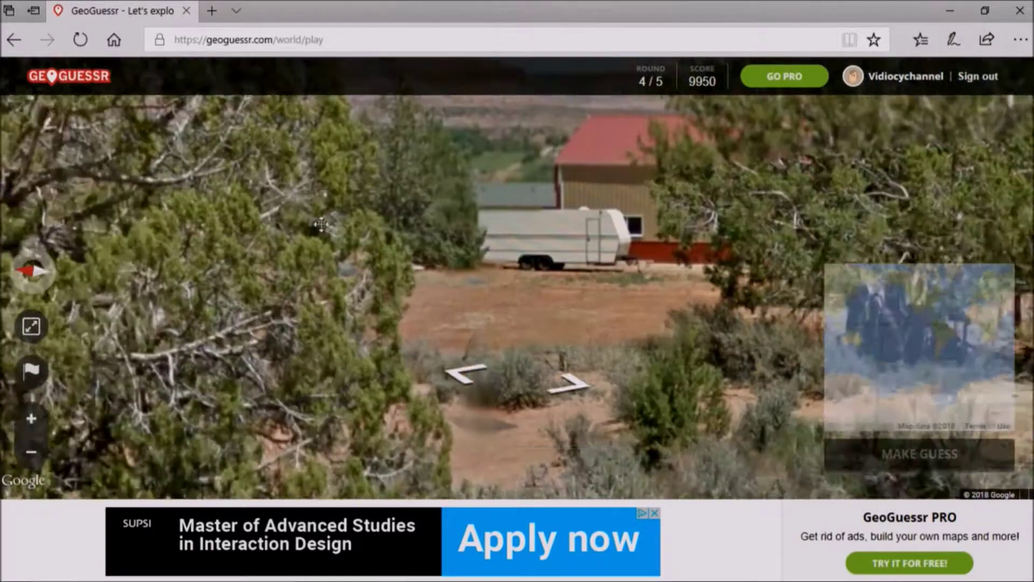
{"action": "mouse_move", "coordinate": [139, 270]}
{"action": "left_mouse_down"}
{"action": "mouse_move", "coordinate": [402, 427]}
{"action": "mouse_move", "coordinate": [742, 356]}
{"action": "left_mouse_up"}
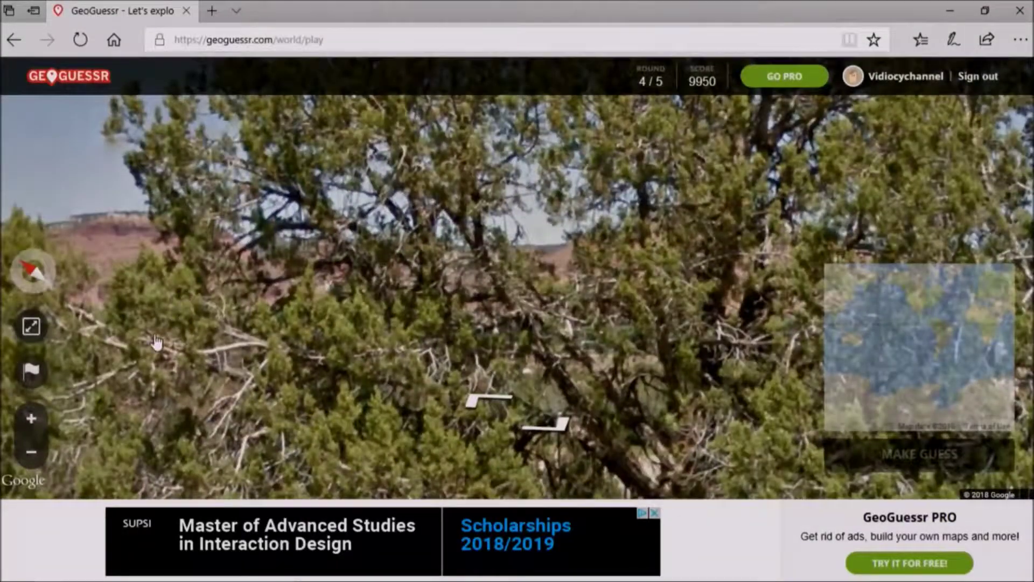
{"action": "left_click_drag", "start_coordinate": [156, 341], "coordinate": [697, 351]}
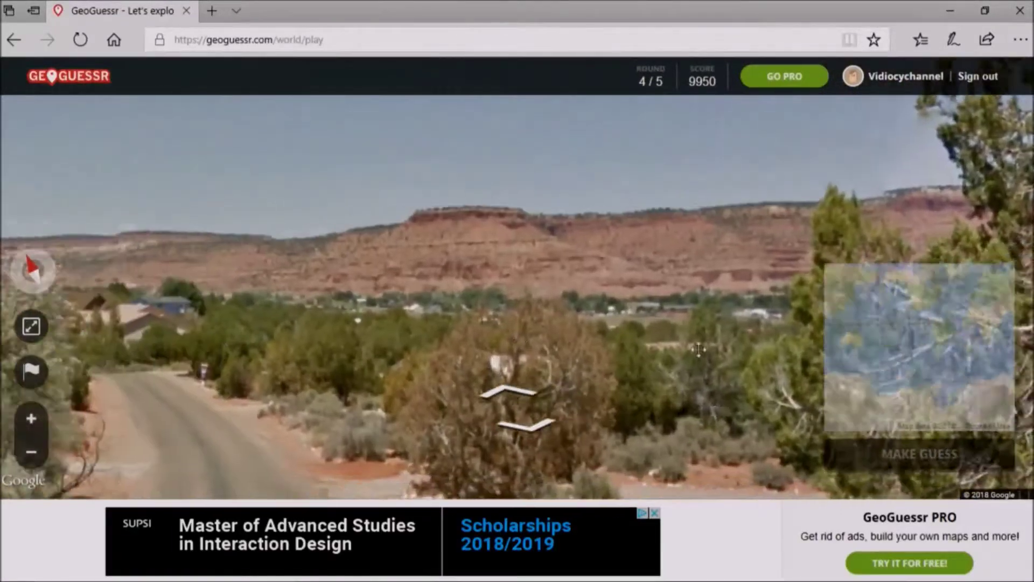
Travel four spots down the dirt road and face the ERA real-estate sign.
{"action": "left_click", "coordinate": [517, 392]}
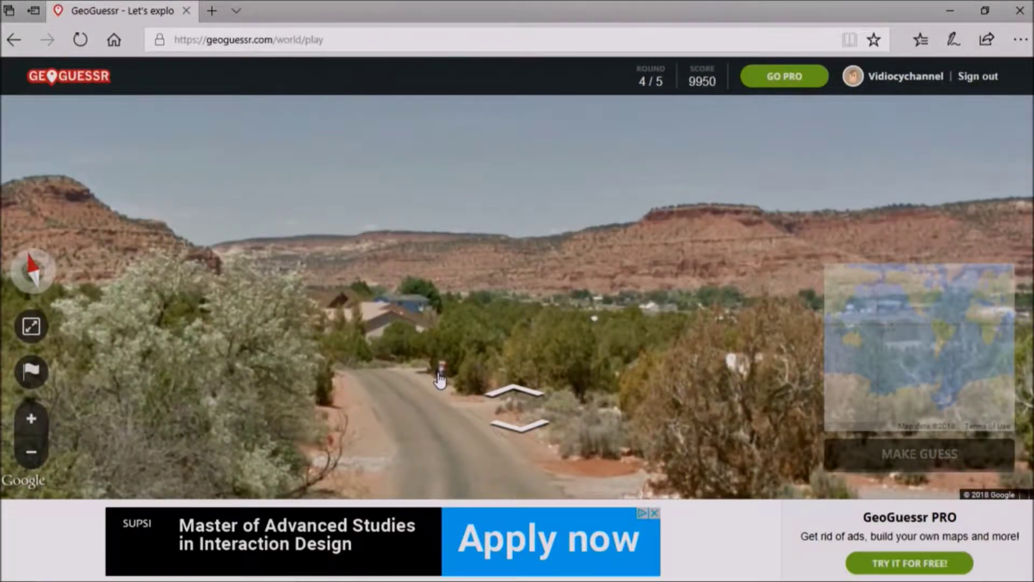
{"action": "left_click", "coordinate": [507, 391]}
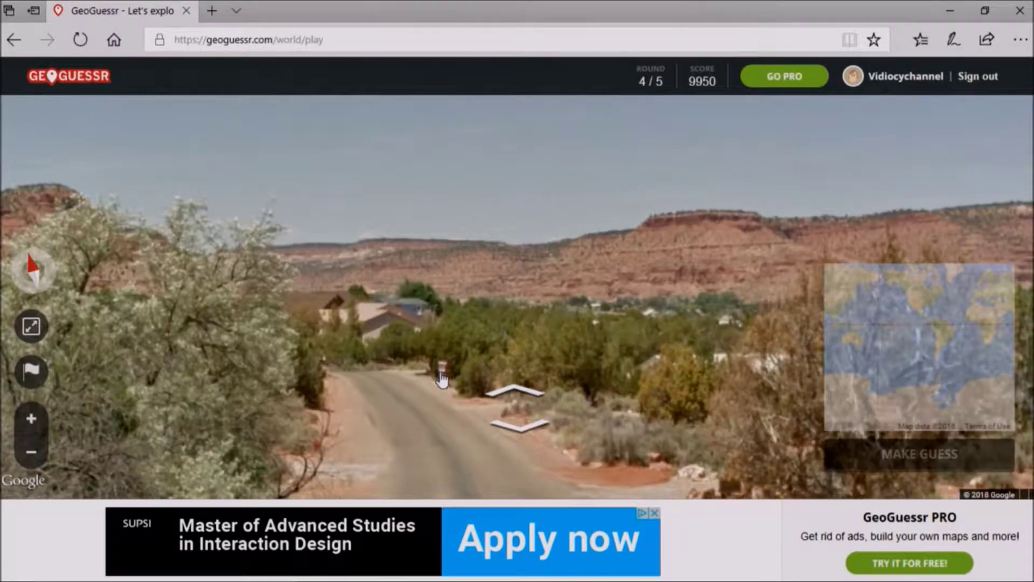
{"action": "left_click", "coordinate": [442, 415]}
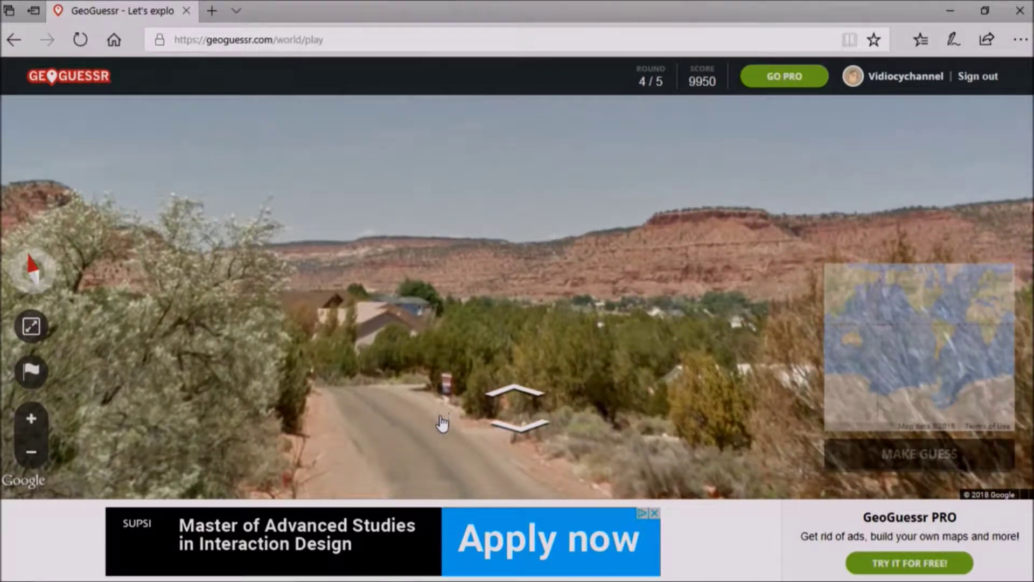
{"action": "left_click", "coordinate": [462, 433]}
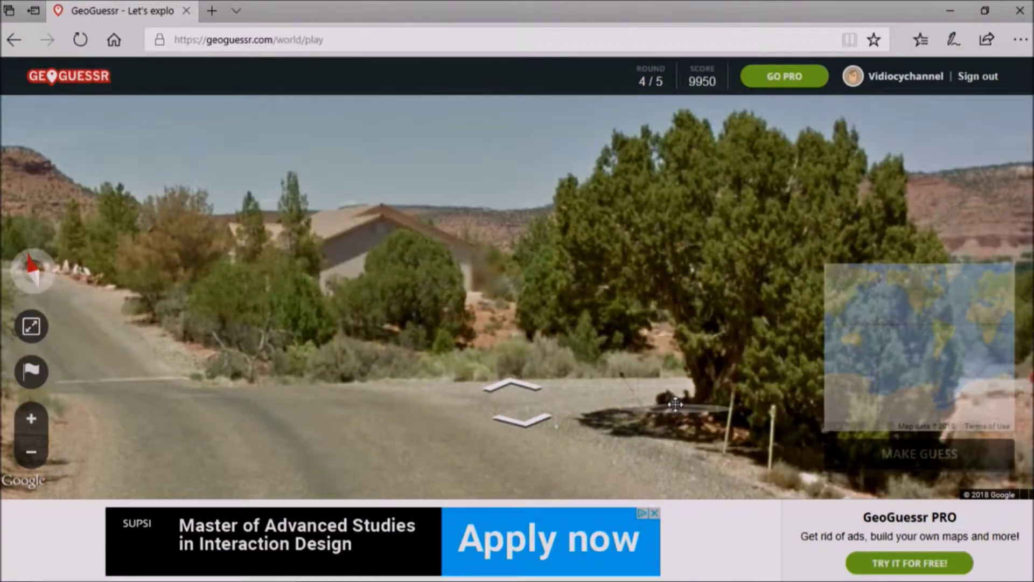
{"action": "mouse_move", "coordinate": [691, 450]}
{"action": "left_mouse_down"}
{"action": "mouse_move", "coordinate": [372, 385]}
{"action": "mouse_move", "coordinate": [468, 389]}
{"action": "left_mouse_up"}
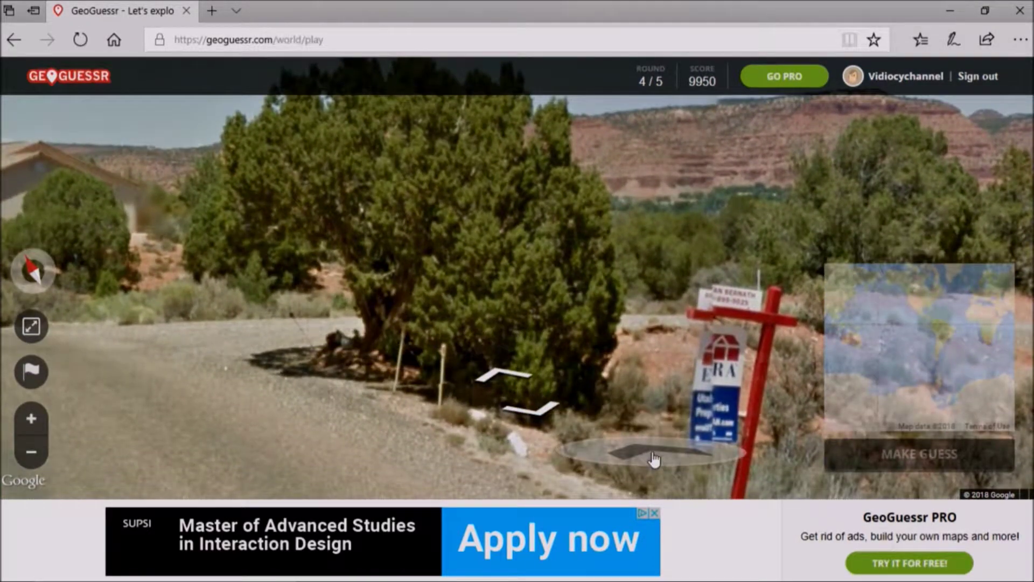
{"action": "left_click_drag", "start_coordinate": [615, 428], "coordinate": [537, 430]}
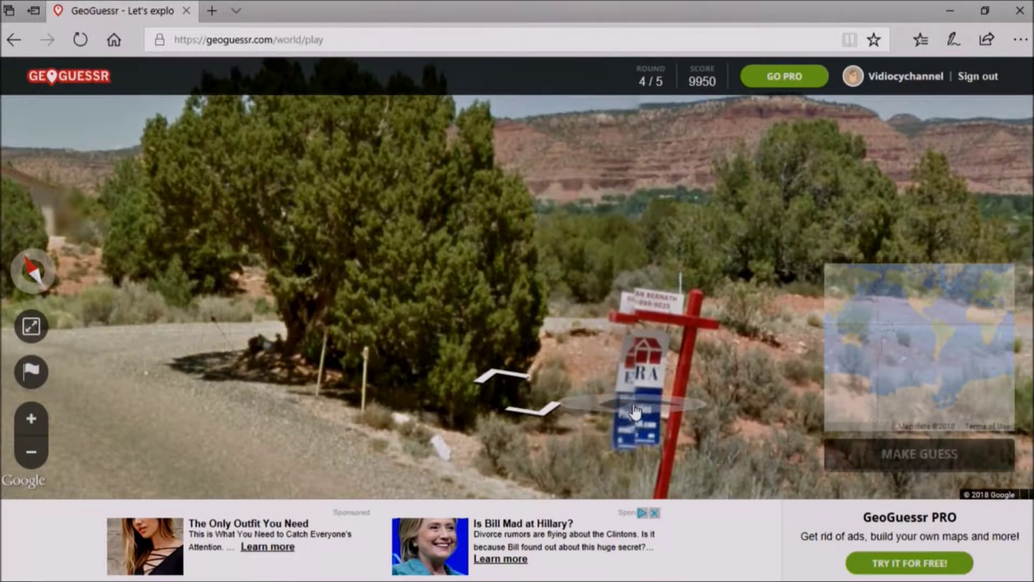
{"action": "mouse_move", "coordinate": [918, 348]}
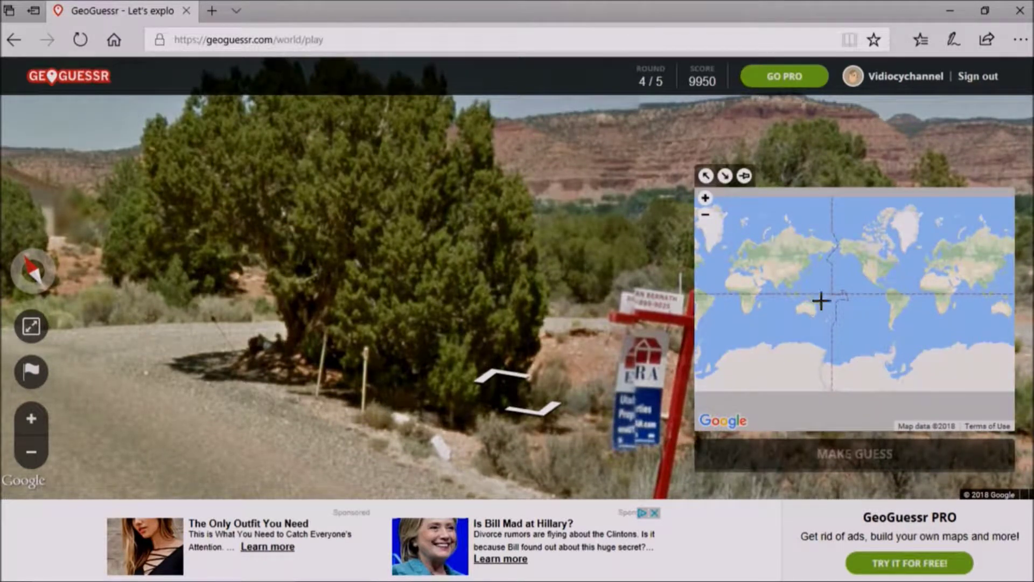
{"action": "scroll", "coordinate": [923, 300], "scroll_direction": "up", "scroll_amount": 1}
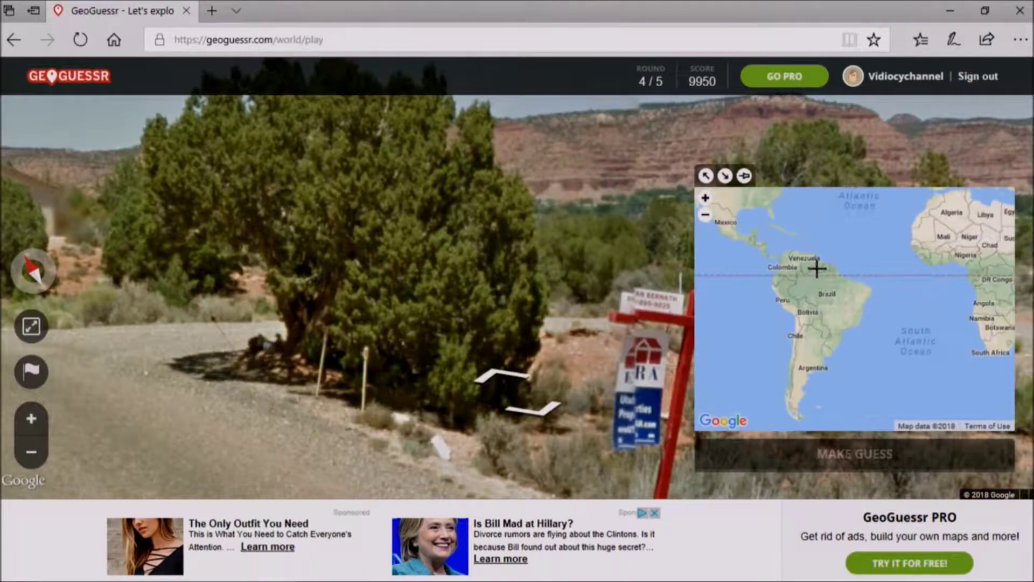
{"action": "scroll", "coordinate": [817, 269], "scroll_direction": "up", "scroll_amount": 1}
{"action": "scroll", "coordinate": [826, 356], "scroll_direction": "up", "scroll_amount": 1}
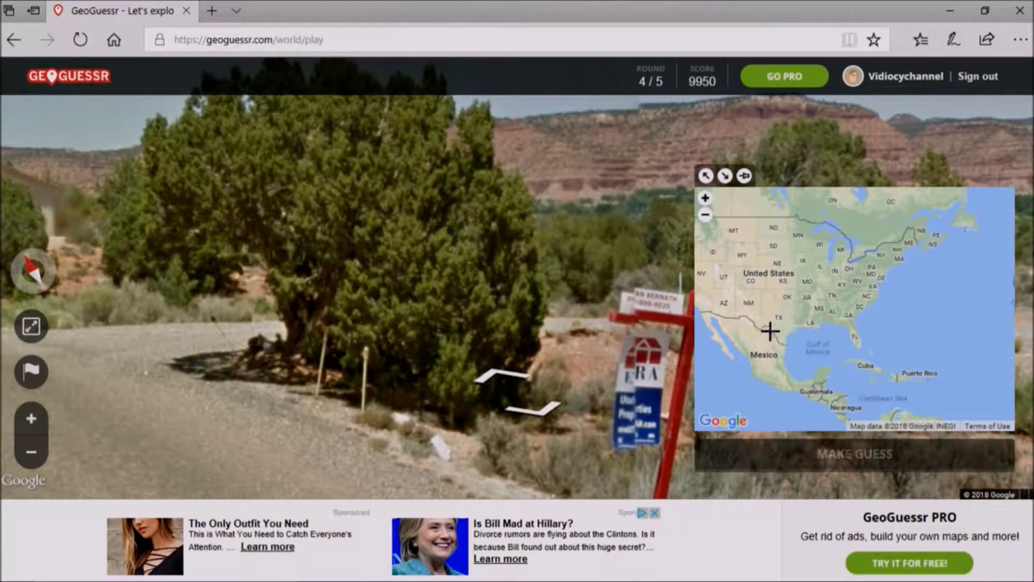
Pin and submit the Utah guess, landing 269.9 km off for 4370 points.
{"action": "left_click_drag", "start_coordinate": [770, 329], "coordinate": [827, 364]}
{"action": "scroll", "coordinate": [783, 316], "scroll_direction": "up", "scroll_amount": 1}
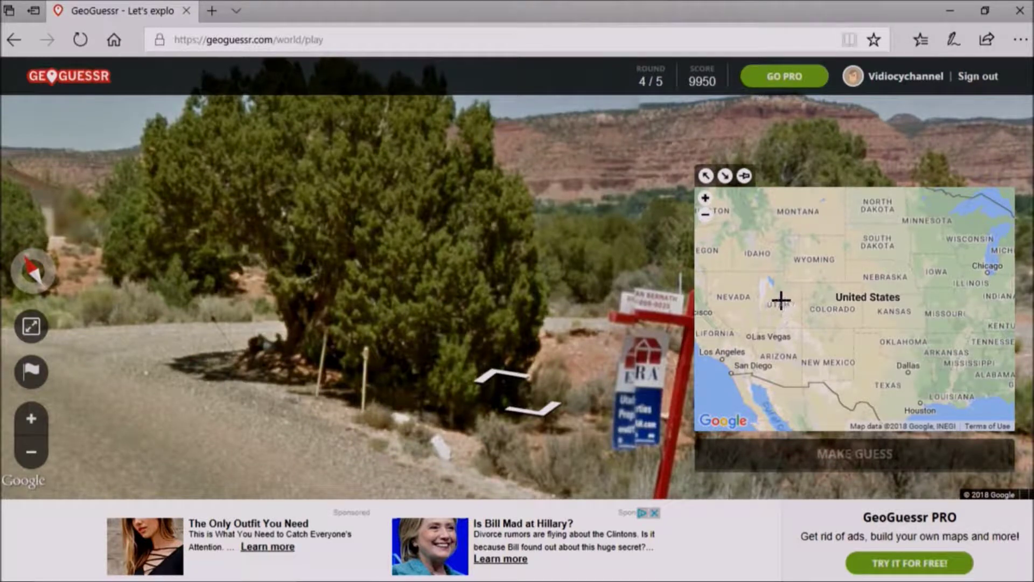
{"action": "left_click", "coordinate": [778, 300]}
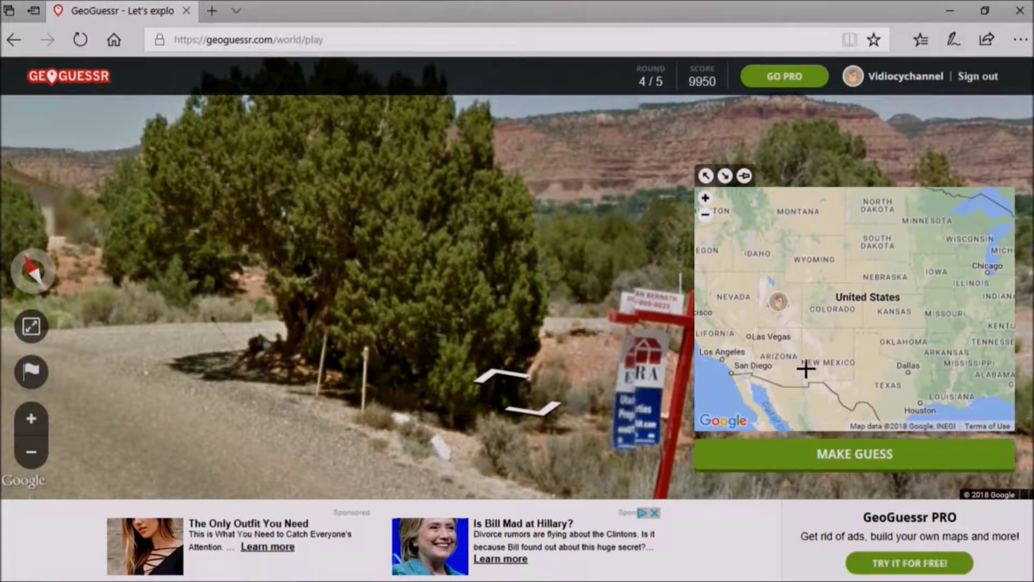
{"action": "left_click", "coordinate": [859, 455]}
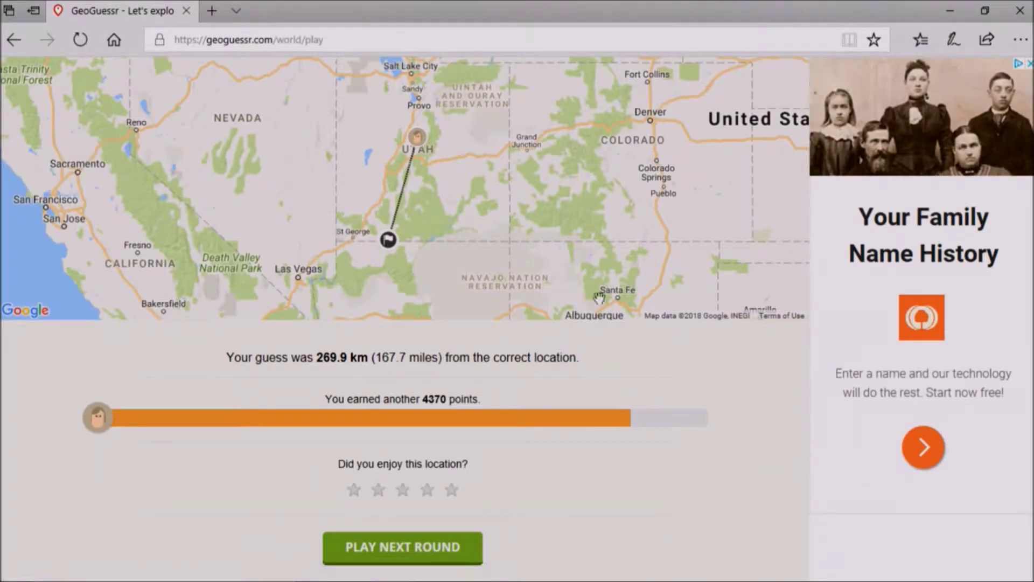
Inspect the correct location near Kanab on the results map, then start round 5.
{"action": "mouse_move", "coordinate": [511, 294]}
{"action": "left_mouse_down"}
{"action": "mouse_move", "coordinate": [490, 220]}
{"action": "mouse_move", "coordinate": [503, 234]}
{"action": "left_mouse_up"}
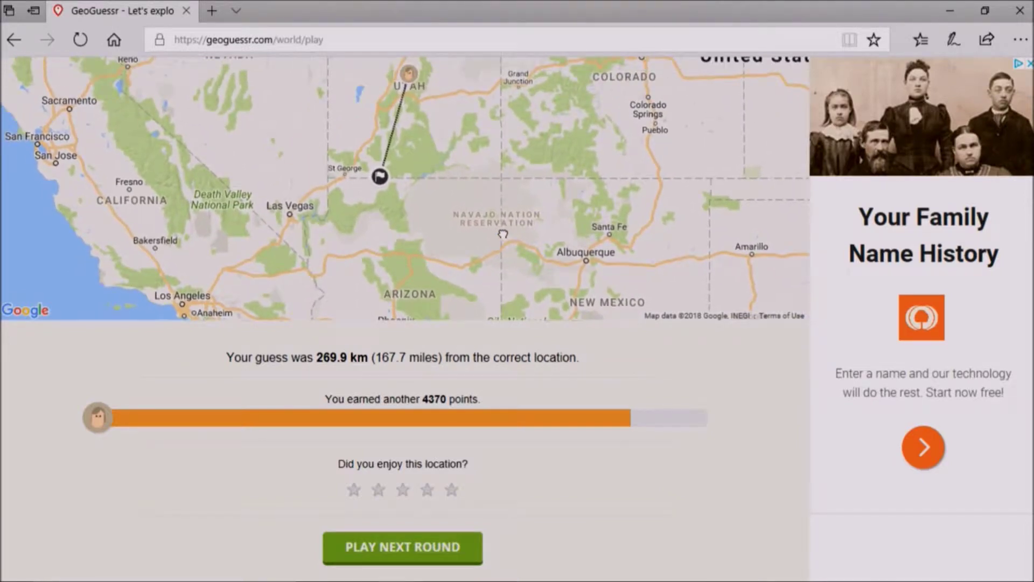
{"action": "scroll", "coordinate": [382, 200], "scroll_direction": "up", "scroll_amount": 1}
{"action": "scroll", "coordinate": [381, 199], "scroll_direction": "up", "scroll_amount": 1}
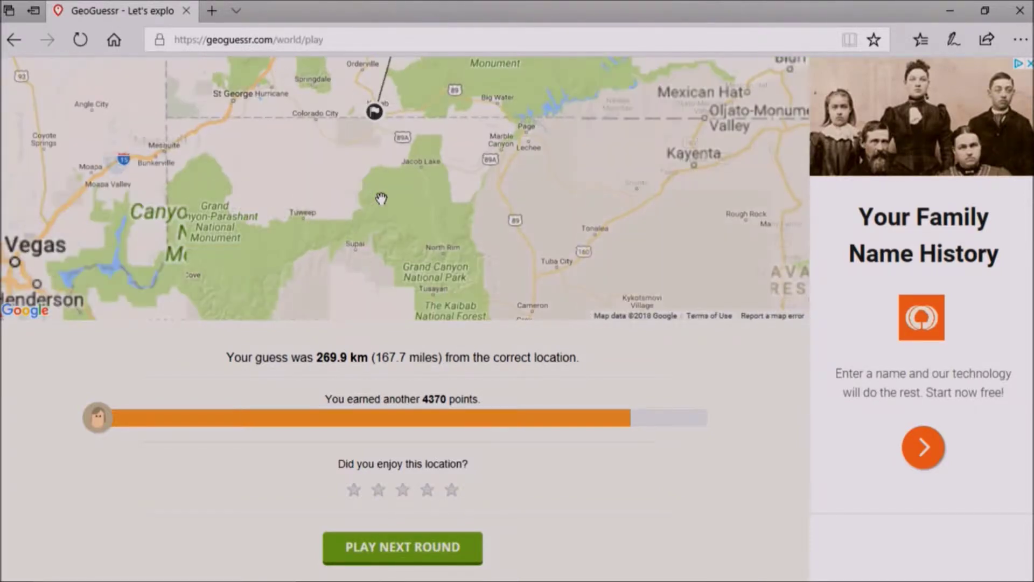
{"action": "scroll", "coordinate": [388, 186], "scroll_direction": "up", "scroll_amount": 1}
{"action": "scroll", "coordinate": [393, 178], "scroll_direction": "down", "scroll_amount": 1}
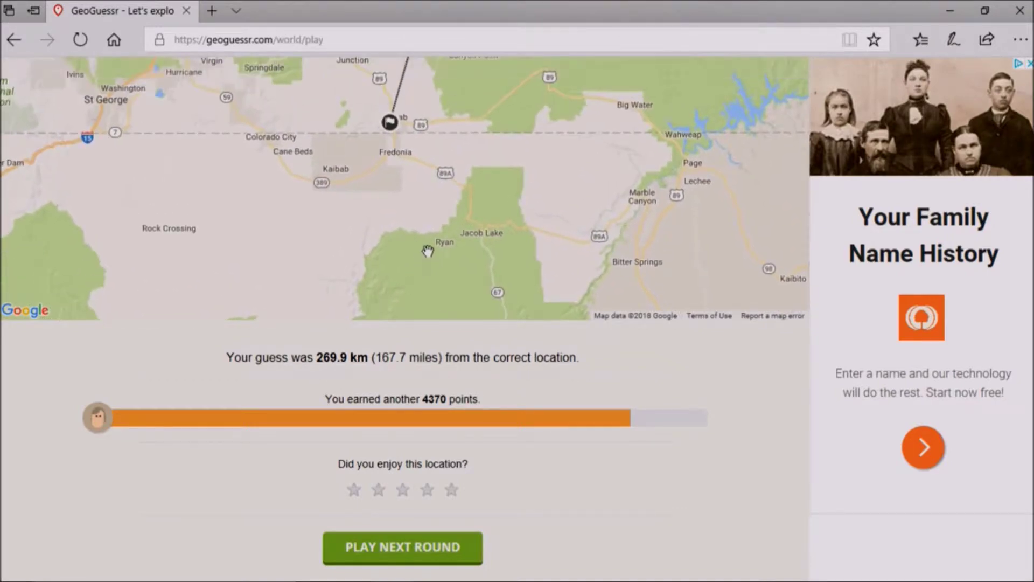
{"action": "scroll", "coordinate": [429, 251], "scroll_direction": "up", "scroll_amount": 2}
{"action": "left_click_drag", "start_coordinate": [433, 194], "coordinate": [426, 226]}
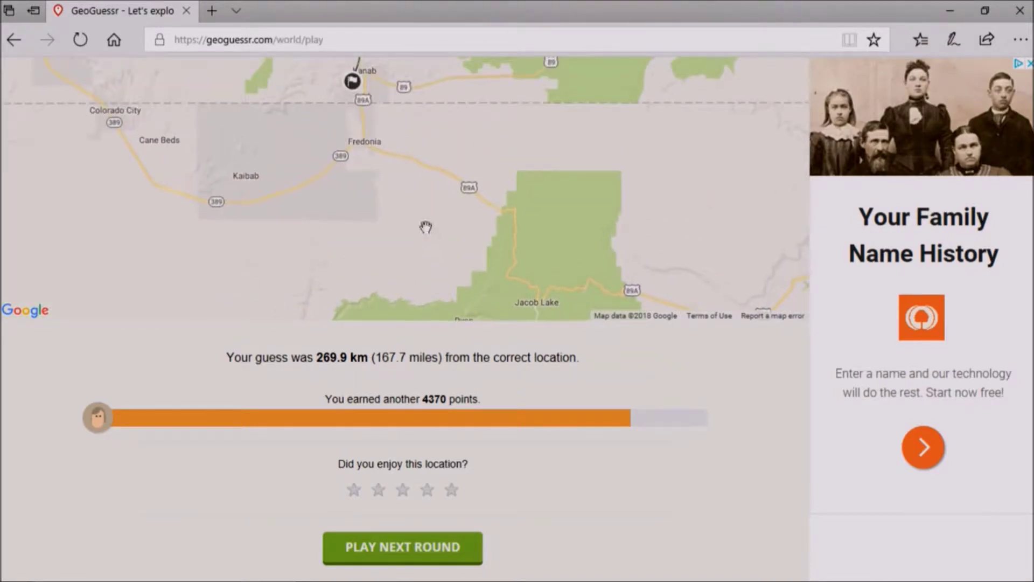
{"action": "left_click", "coordinate": [432, 547]}
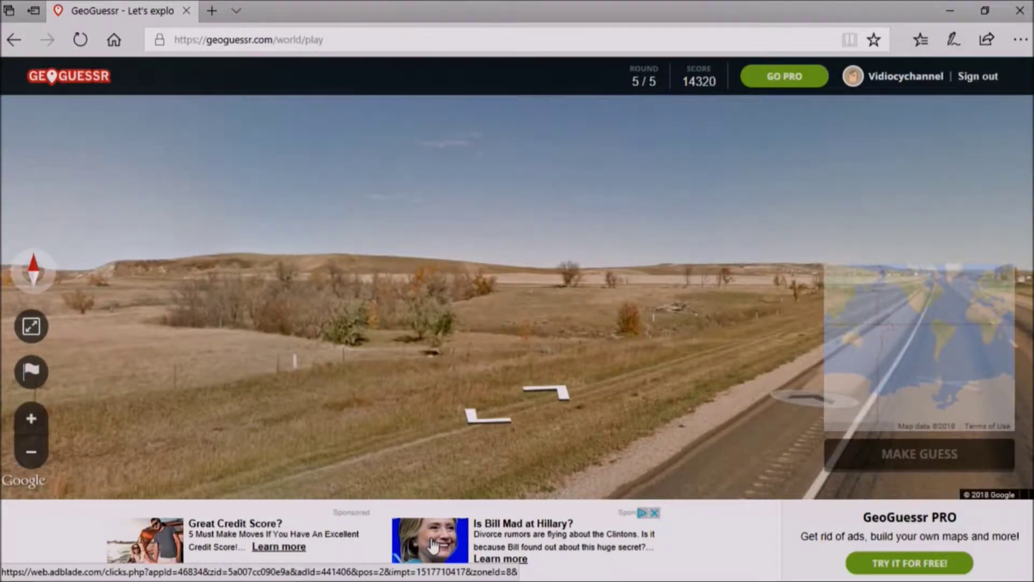
{"action": "mouse_move", "coordinate": [854, 307]}
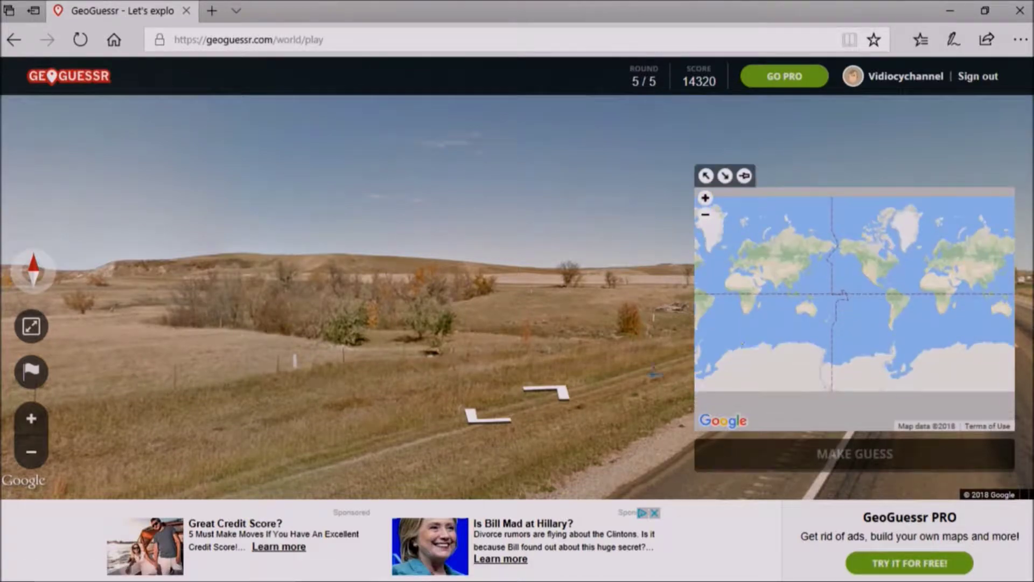
Look around the start at the prairie highway, bridge, railroad and hills.
{"action": "left_click_drag", "start_coordinate": [599, 344], "coordinate": [345, 373]}
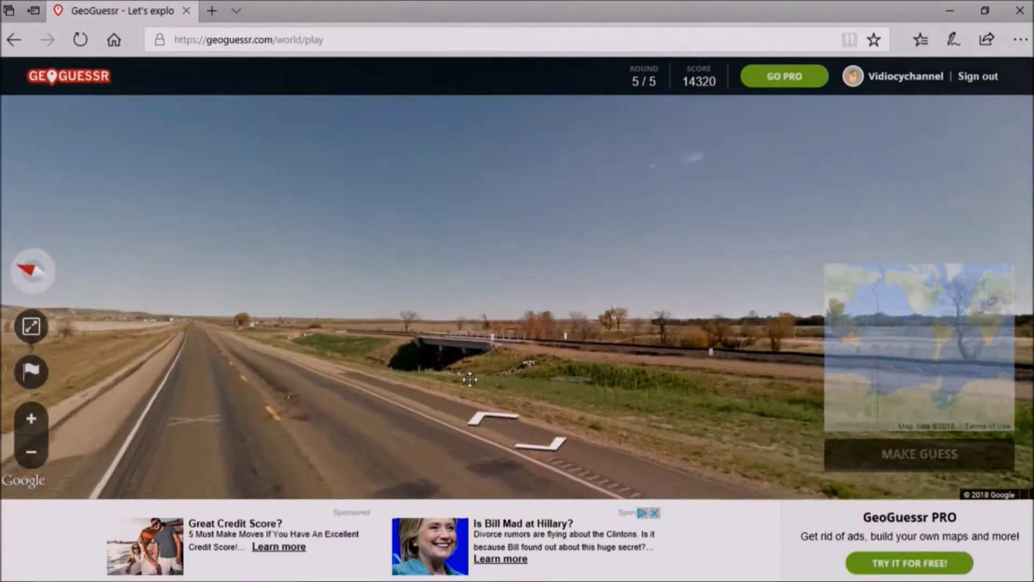
{"action": "mouse_move", "coordinate": [635, 387]}
{"action": "left_mouse_down"}
{"action": "mouse_move", "coordinate": [570, 374]}
{"action": "mouse_move", "coordinate": [601, 278]}
{"action": "mouse_move", "coordinate": [462, 342]}
{"action": "mouse_move", "coordinate": [477, 335]}
{"action": "left_mouse_up"}
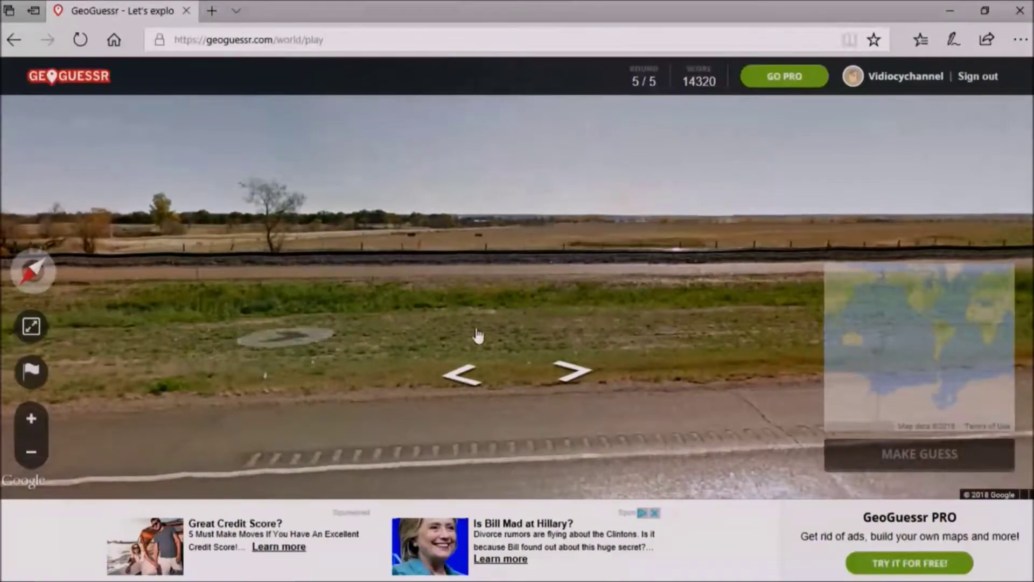
{"action": "mouse_move", "coordinate": [697, 323]}
{"action": "left_mouse_down"}
{"action": "mouse_move", "coordinate": [455, 339]}
{"action": "mouse_move", "coordinate": [299, 333]}
{"action": "left_mouse_up"}
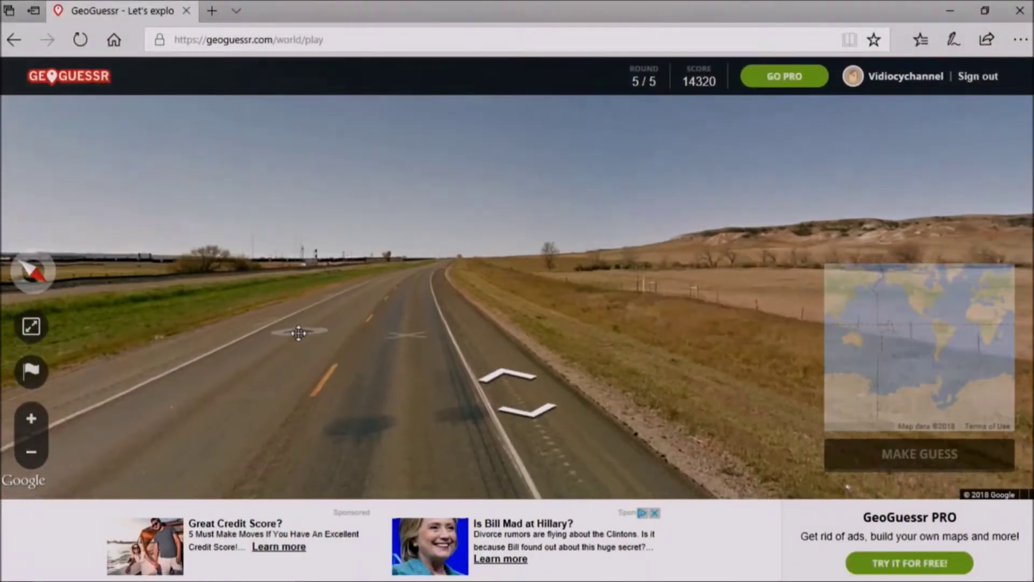
{"action": "mouse_move", "coordinate": [592, 309]}
{"action": "left_mouse_down"}
{"action": "mouse_move", "coordinate": [298, 350]}
{"action": "mouse_move", "coordinate": [632, 396]}
{"action": "mouse_move", "coordinate": [180, 422]}
{"action": "left_mouse_up"}
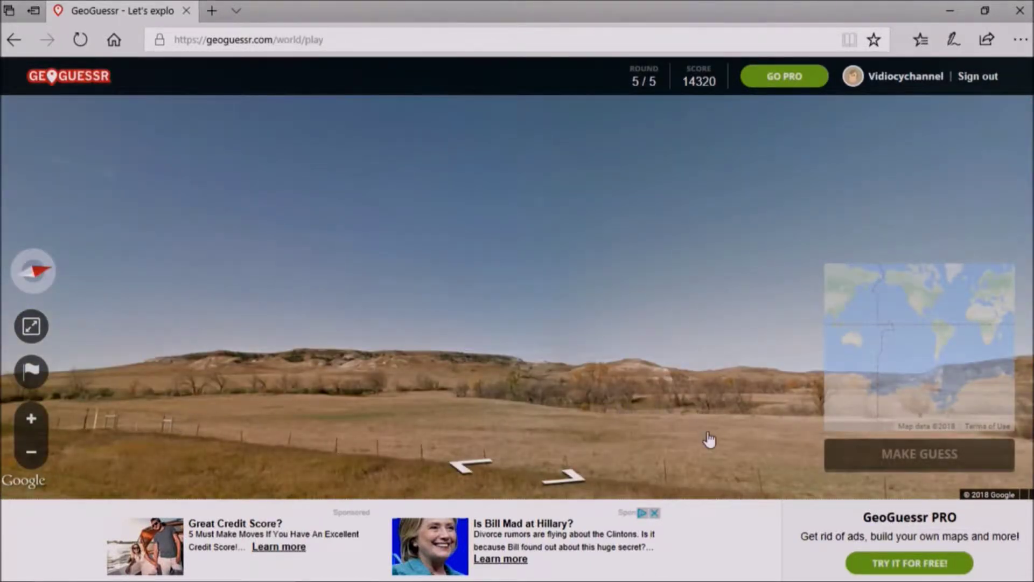
{"action": "left_click_drag", "start_coordinate": [709, 439], "coordinate": [646, 437]}
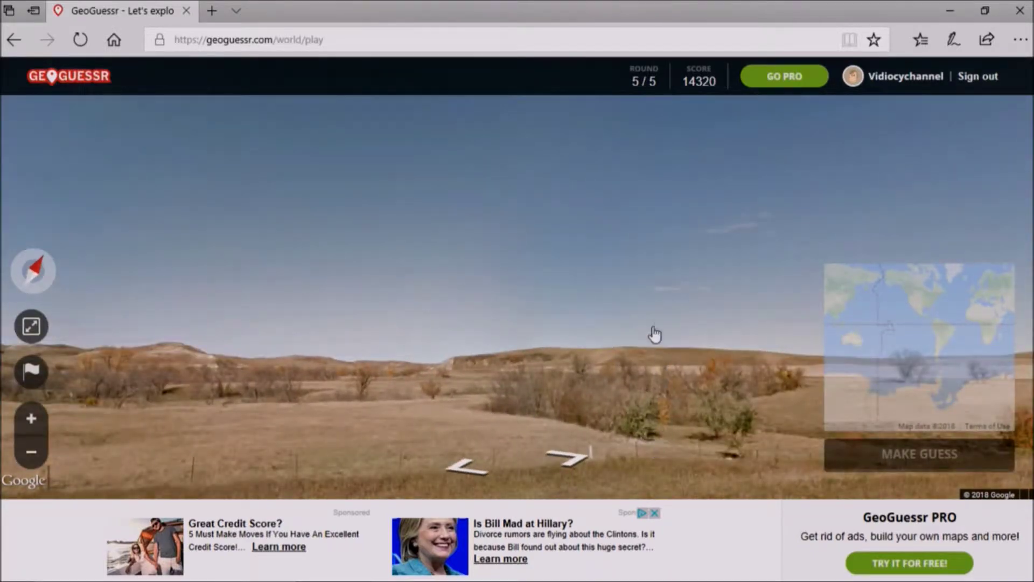
{"action": "left_click_drag", "start_coordinate": [655, 333], "coordinate": [485, 311]}
{"action": "left_click_drag", "start_coordinate": [647, 303], "coordinate": [339, 330]}
{"action": "left_click_drag", "start_coordinate": [663, 327], "coordinate": [485, 347]}
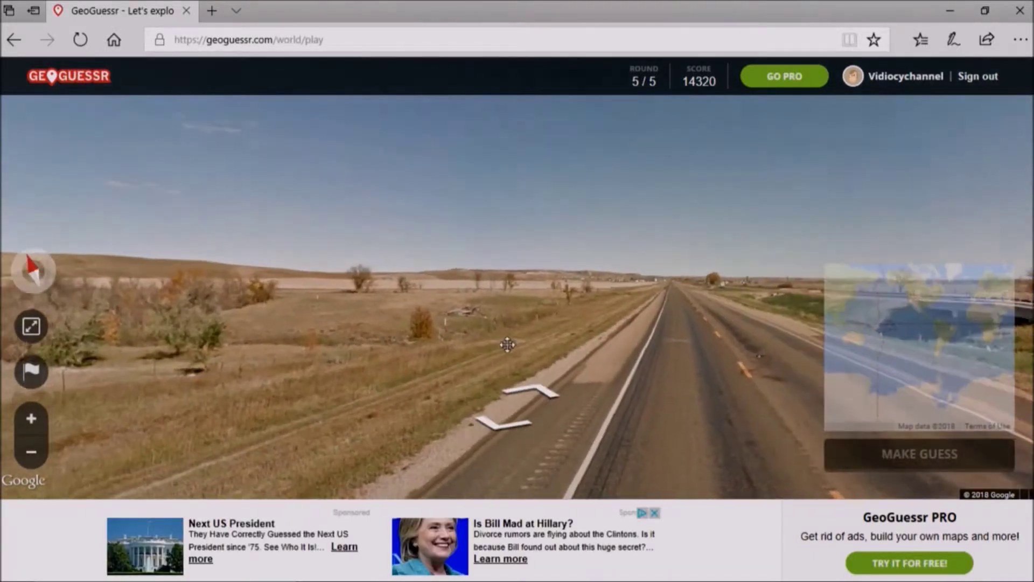
Advance four spots along the highway and look toward the railway building.
{"action": "left_click", "coordinate": [679, 308]}
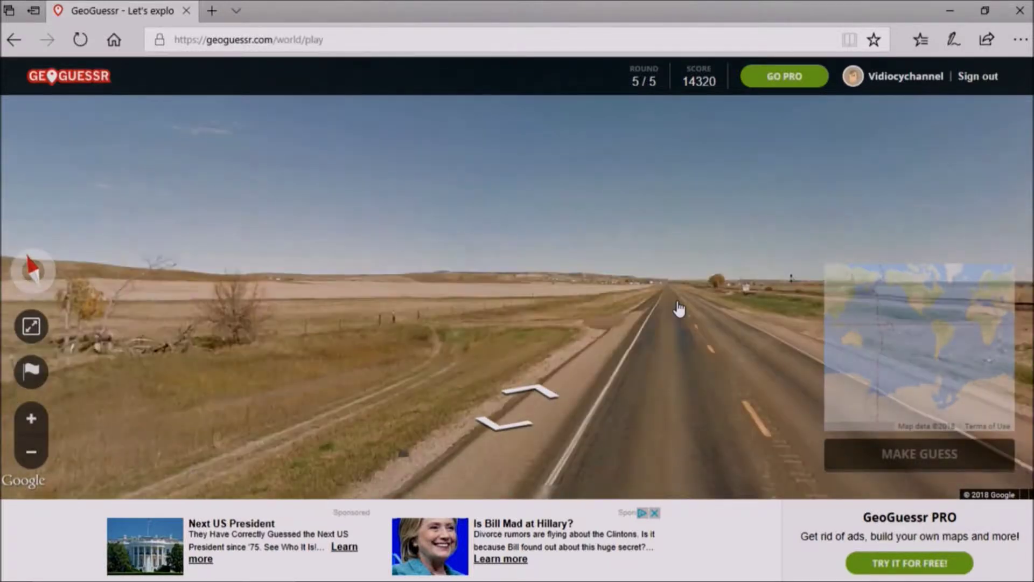
{"action": "left_click", "coordinate": [678, 308]}
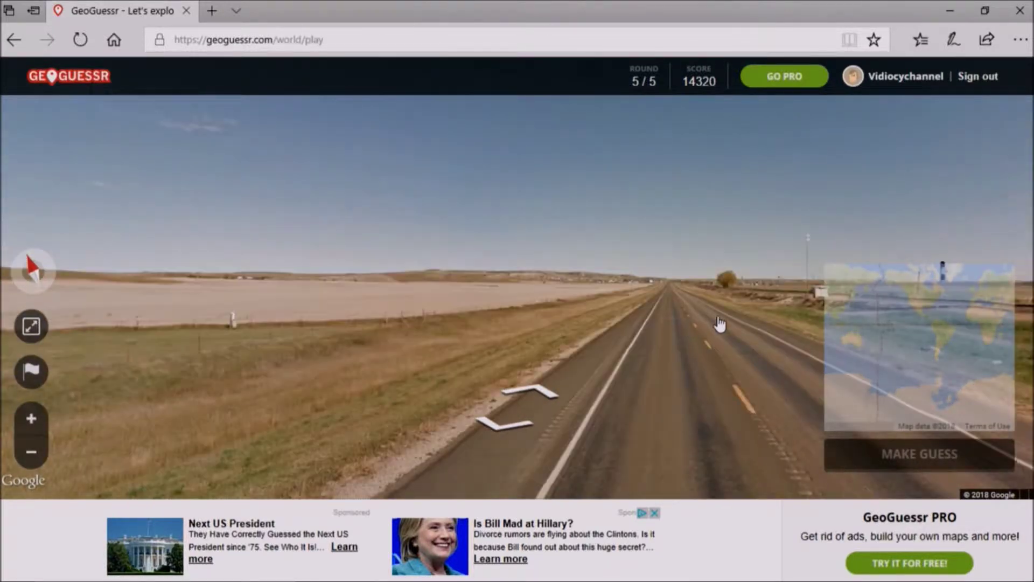
{"action": "left_click", "coordinate": [615, 357]}
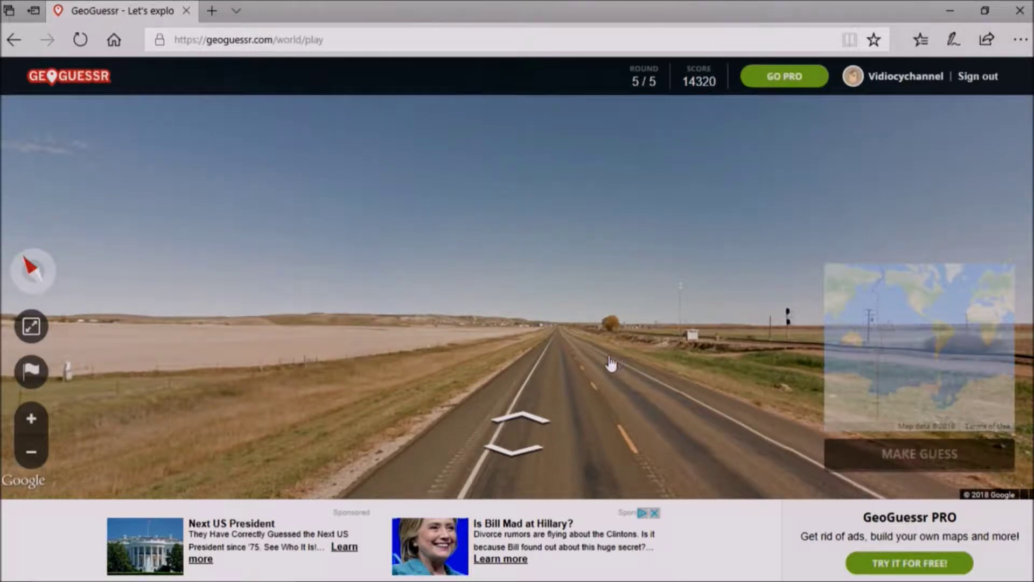
{"action": "left_click", "coordinate": [610, 364]}
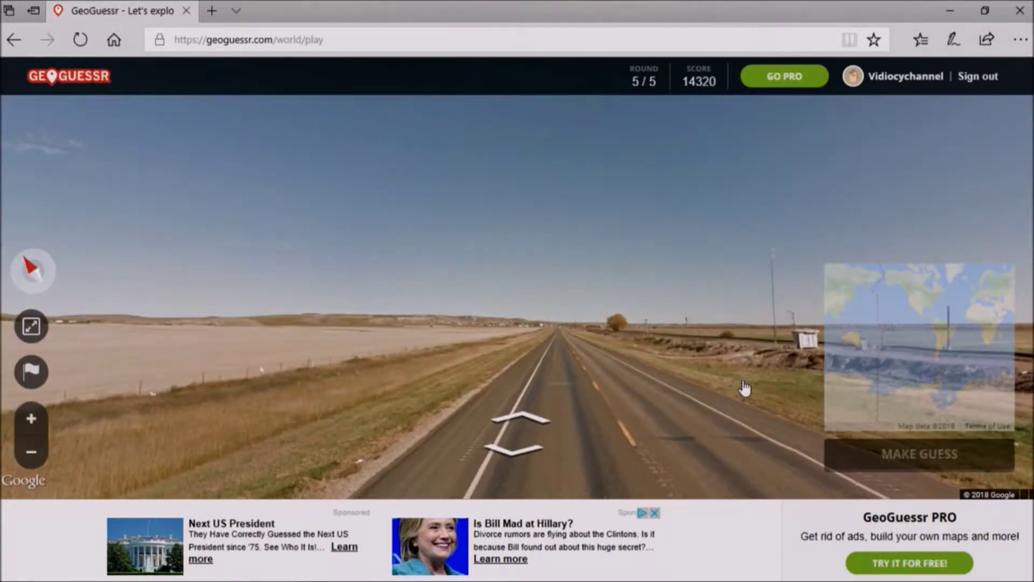
{"action": "left_click_drag", "start_coordinate": [744, 403], "coordinate": [490, 402]}
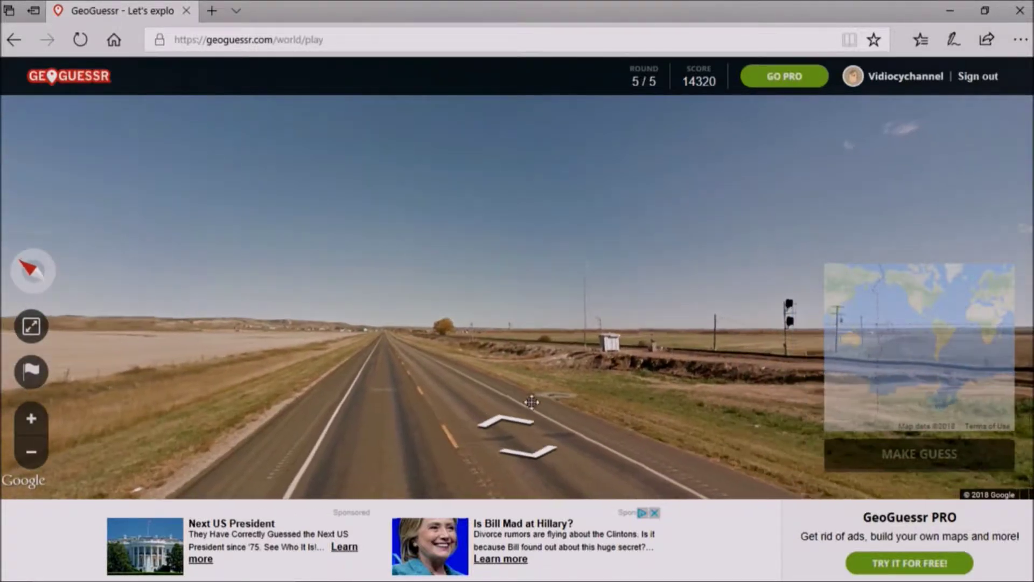
Continue down the highway past the roadside tree.
{"action": "left_click", "coordinate": [436, 401]}
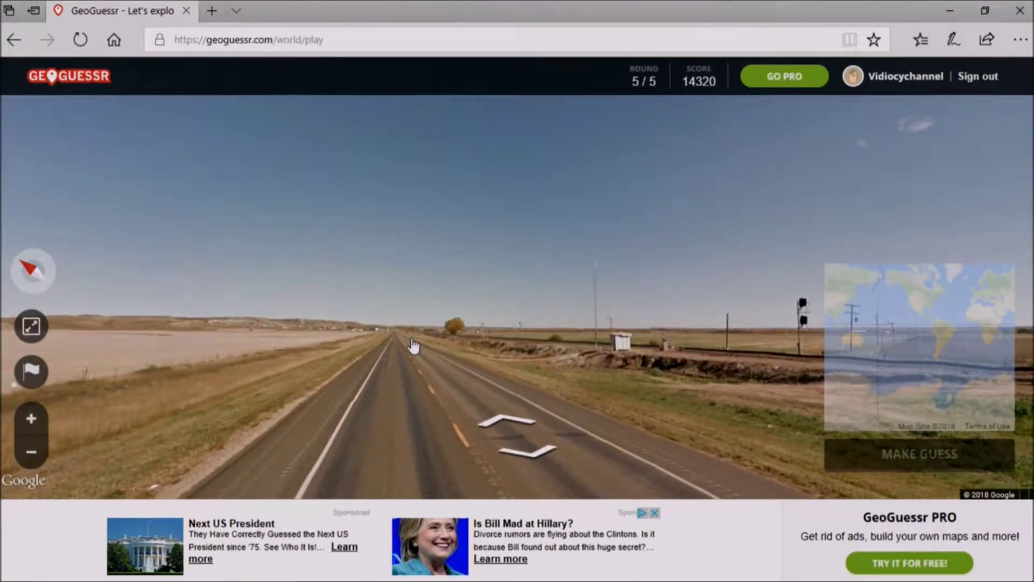
{"action": "left_click", "coordinate": [440, 368]}
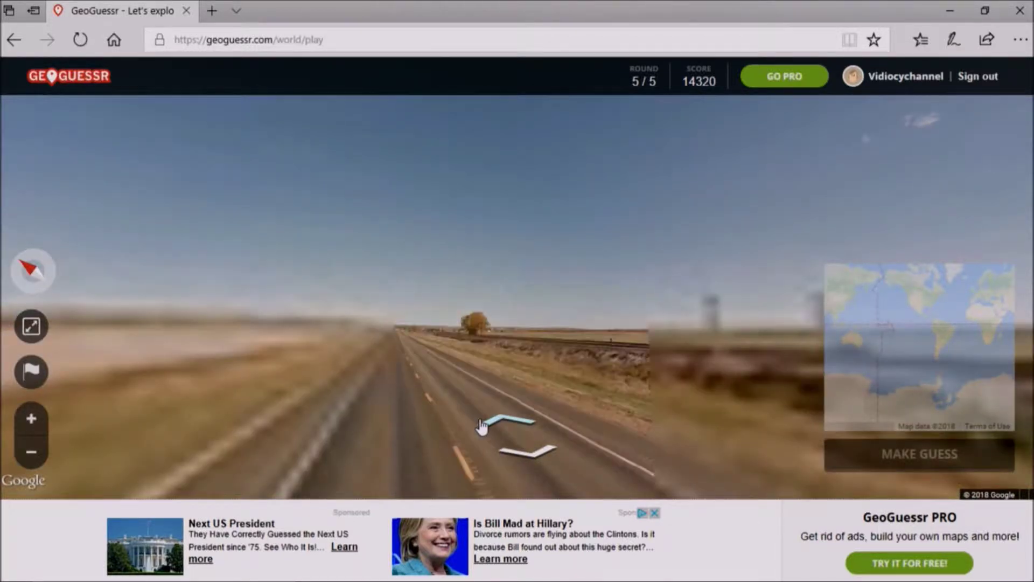
{"action": "left_click", "coordinate": [413, 357]}
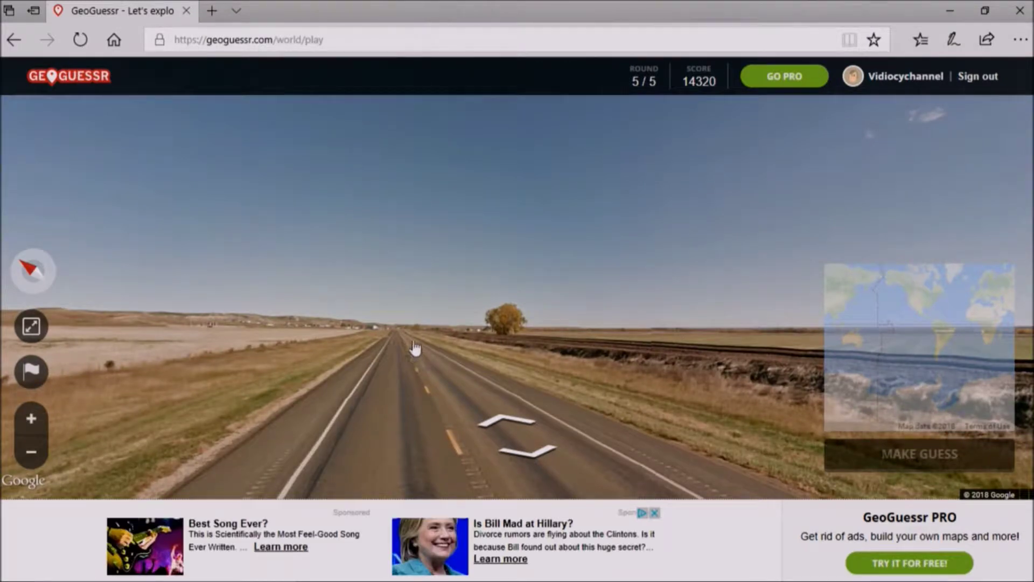
{"action": "left_click", "coordinate": [414, 348]}
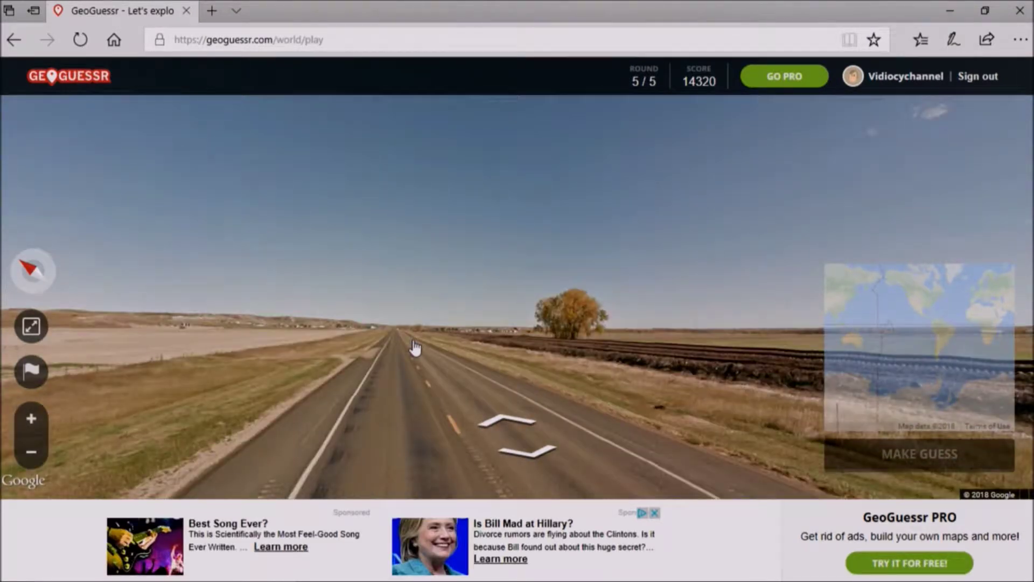
{"action": "left_click", "coordinate": [414, 348]}
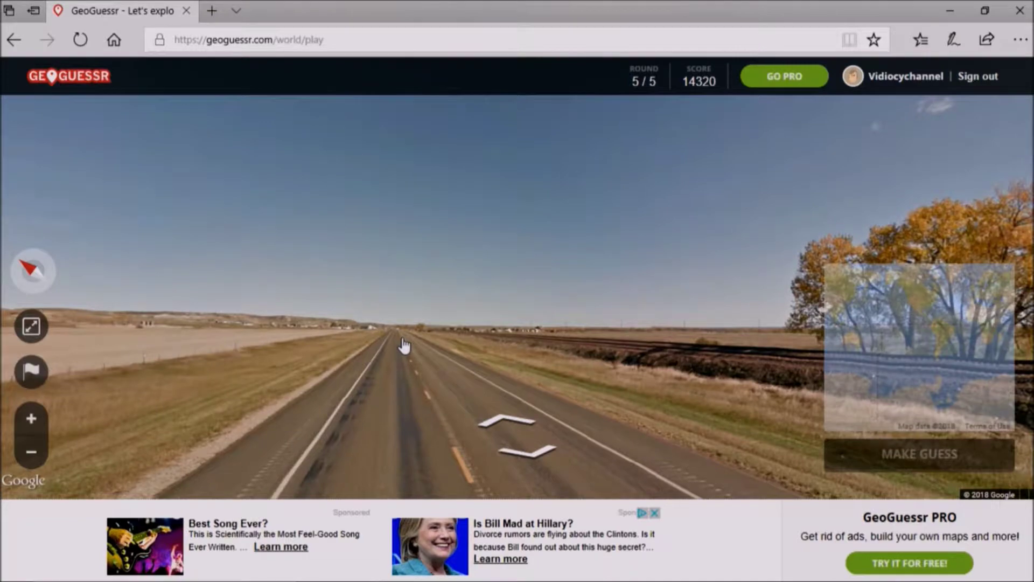
{"action": "left_click", "coordinate": [404, 346]}
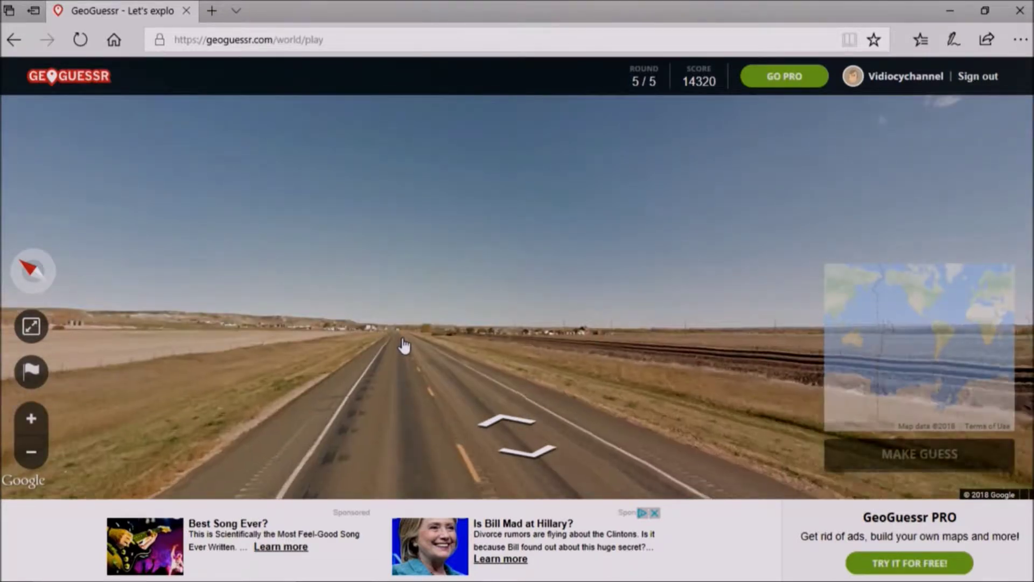
{"action": "left_click", "coordinate": [405, 345]}
{"action": "left_click", "coordinate": [404, 345]}
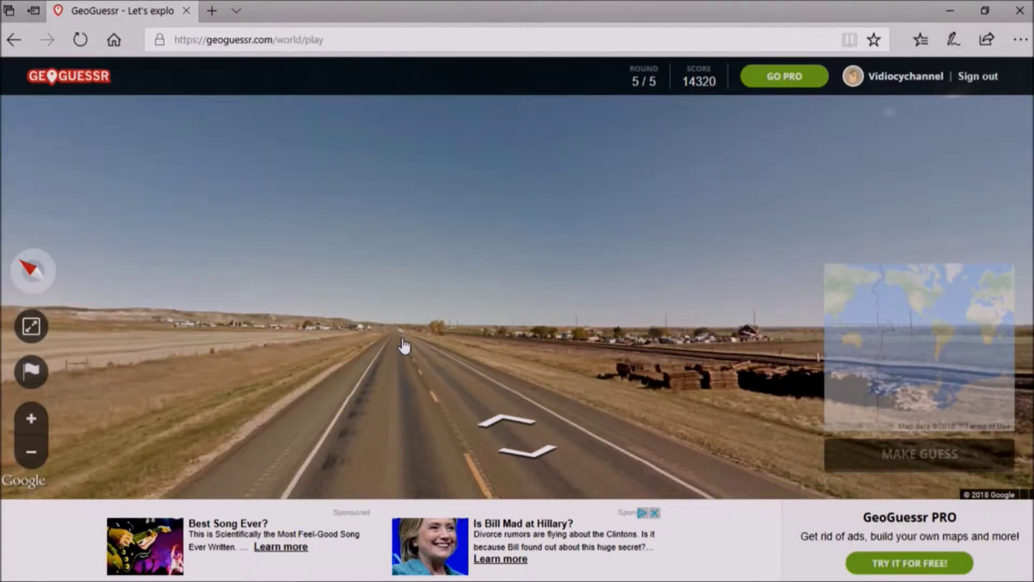
{"action": "left_click", "coordinate": [403, 344]}
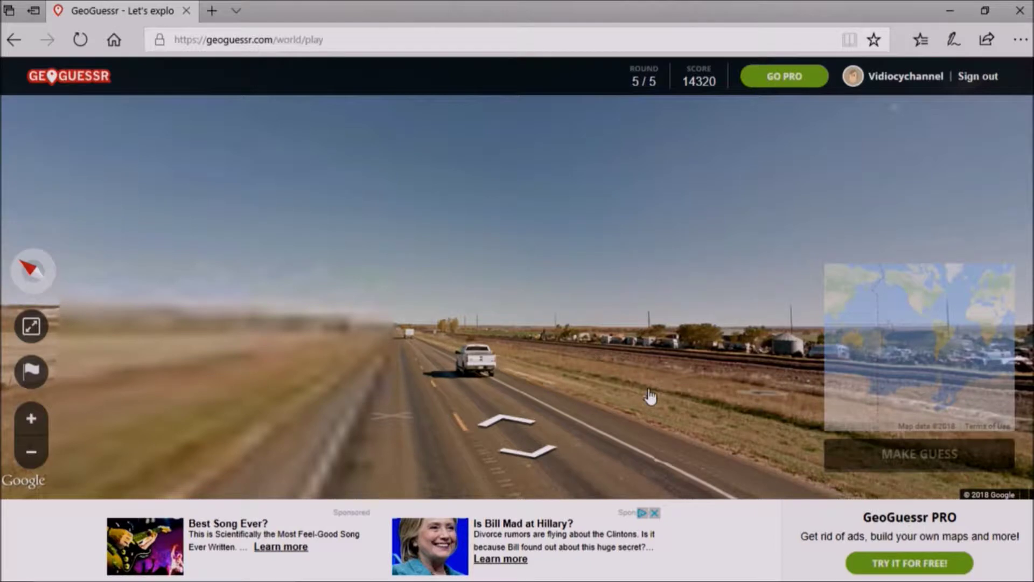
View the railway and parked vehicles, then advance past the truck toward utility poles.
{"action": "mouse_move", "coordinate": [651, 395]}
{"action": "left_mouse_down"}
{"action": "mouse_move", "coordinate": [413, 378]}
{"action": "mouse_move", "coordinate": [401, 351]}
{"action": "left_mouse_up"}
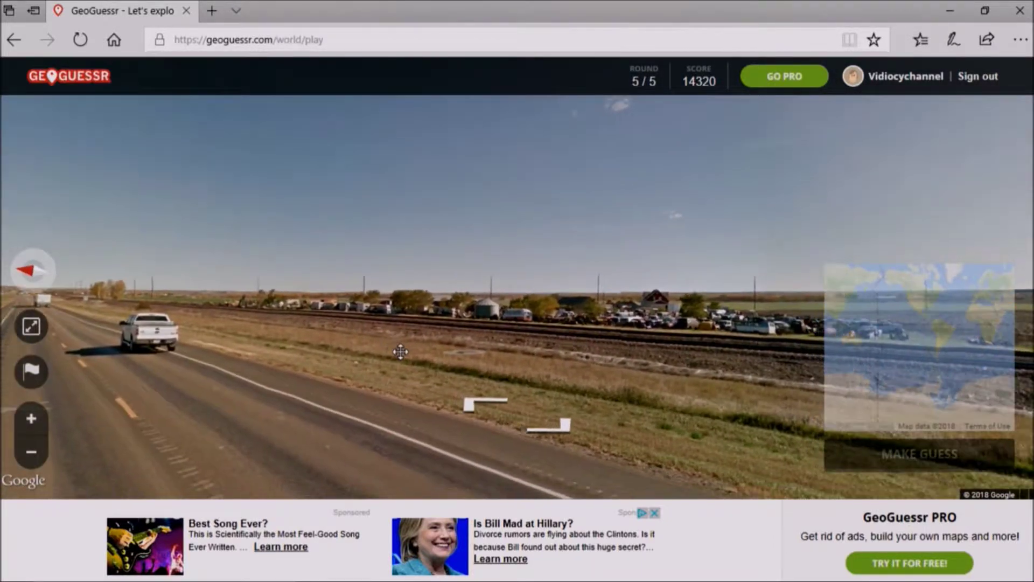
{"action": "left_click_drag", "start_coordinate": [401, 351], "coordinate": [416, 403]}
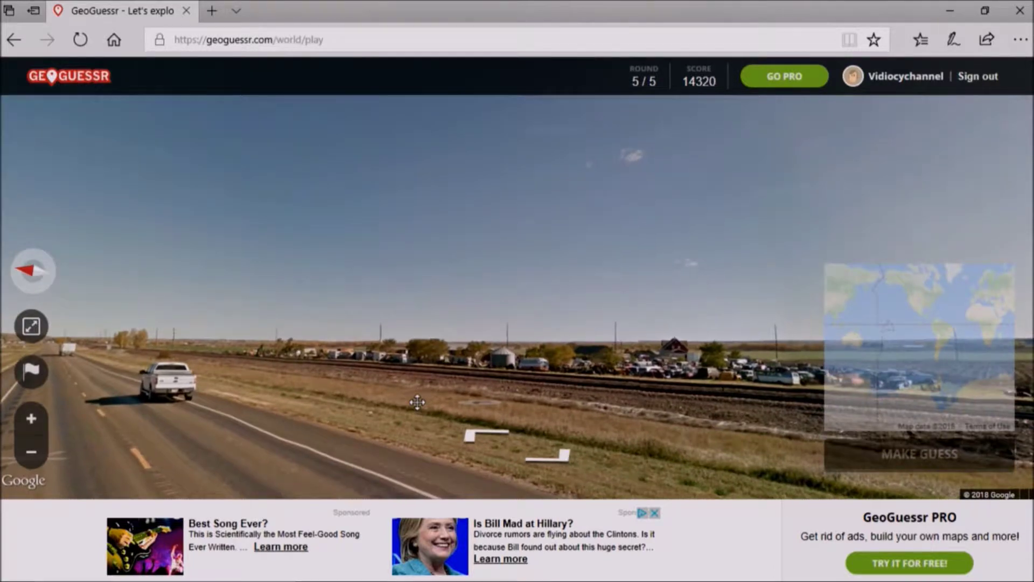
{"action": "left_click", "coordinate": [417, 403]}
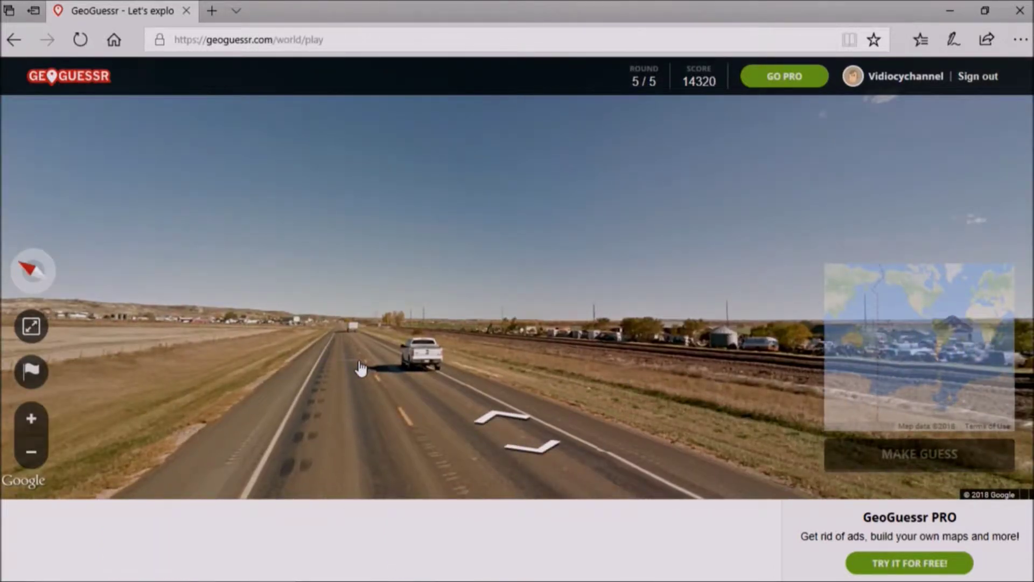
{"action": "mouse_move", "coordinate": [361, 368]}
{"action": "left_mouse_down"}
{"action": "mouse_move", "coordinate": [408, 359]}
{"action": "mouse_move", "coordinate": [425, 391]}
{"action": "left_mouse_up"}
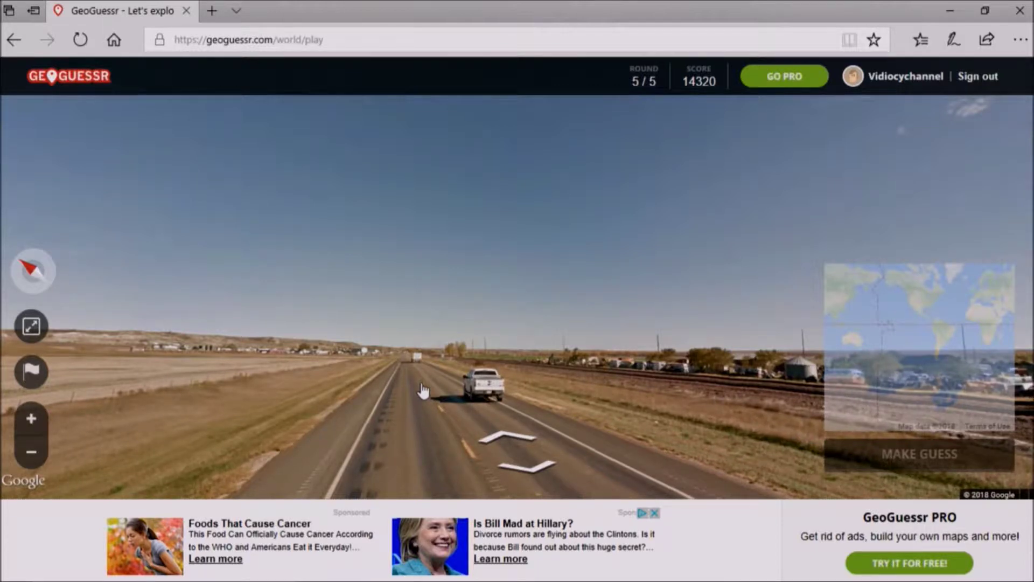
{"action": "left_click", "coordinate": [497, 446]}
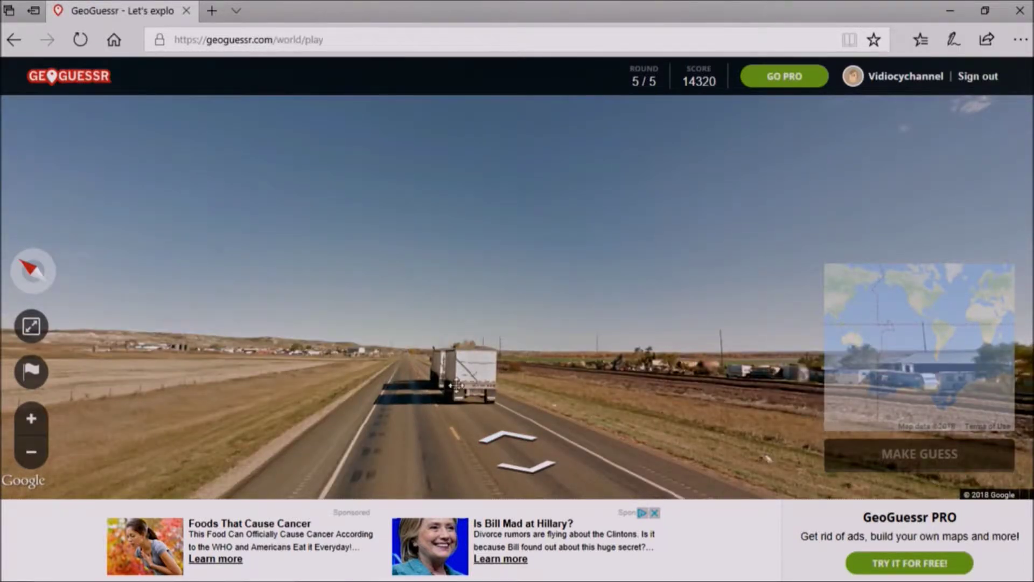
{"action": "left_click_drag", "start_coordinate": [448, 386], "coordinate": [453, 436]}
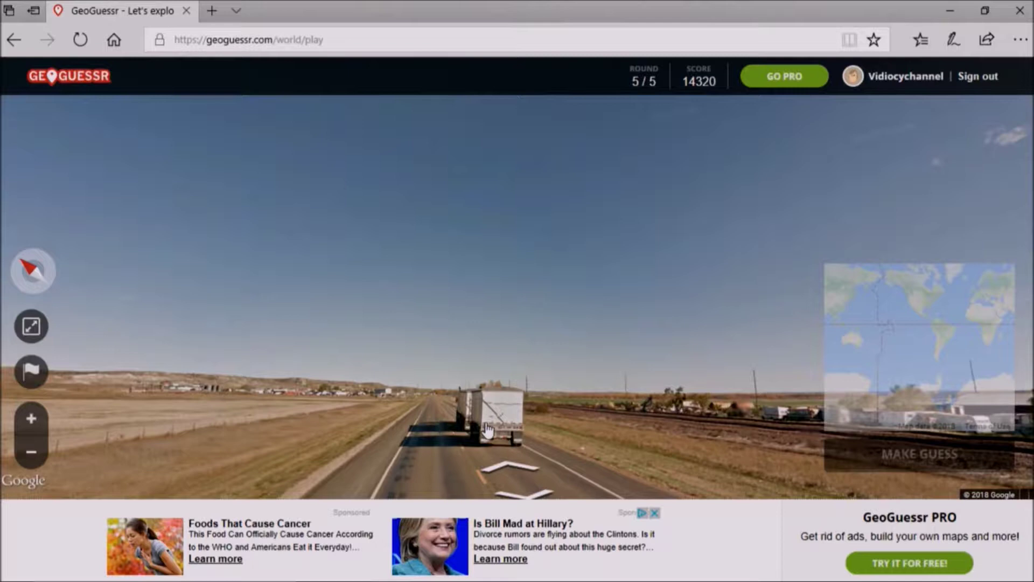
{"action": "left_click_drag", "start_coordinate": [434, 420], "coordinate": [458, 421]}
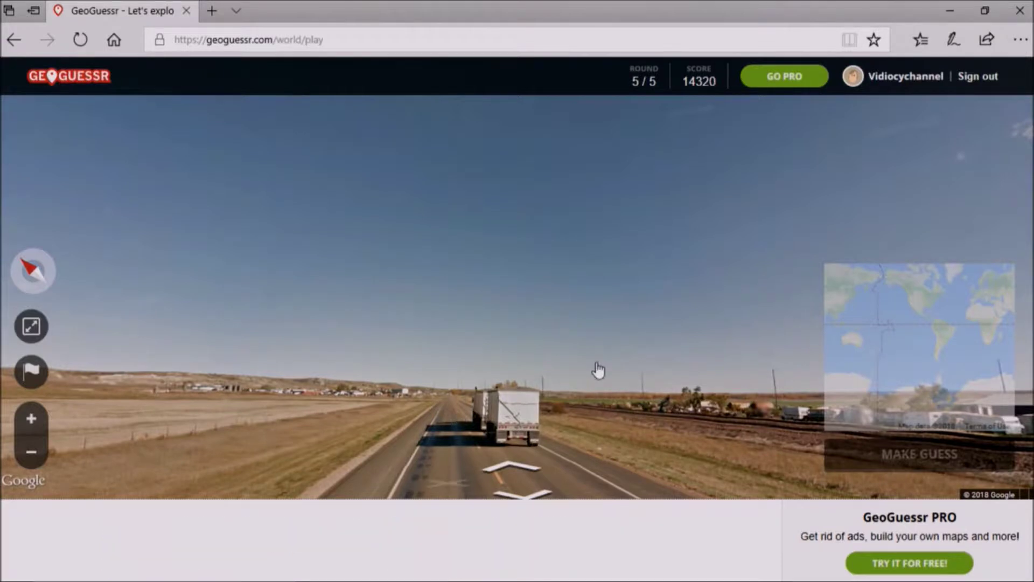
{"action": "left_click", "coordinate": [454, 415]}
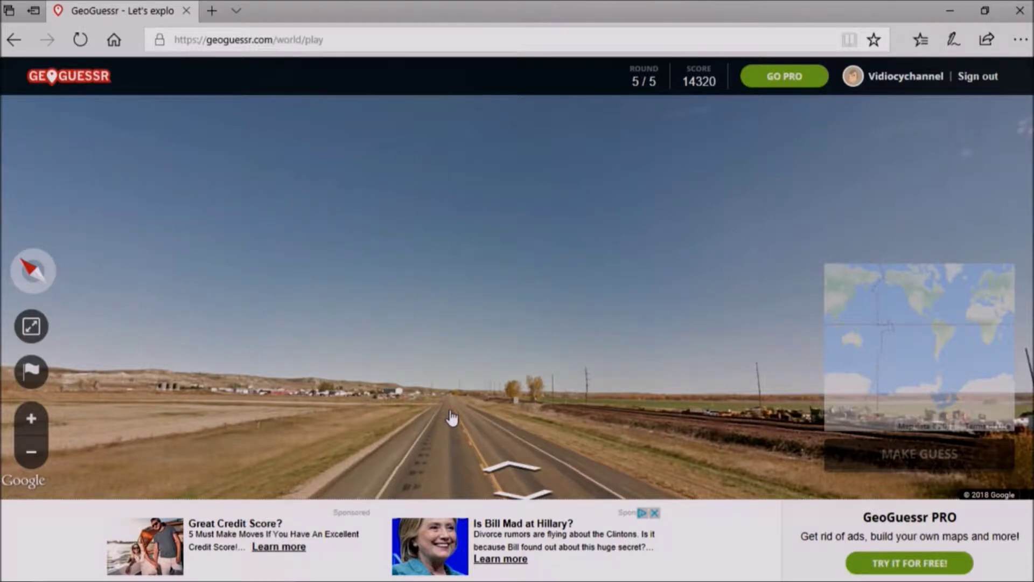
{"action": "left_click", "coordinate": [465, 450]}
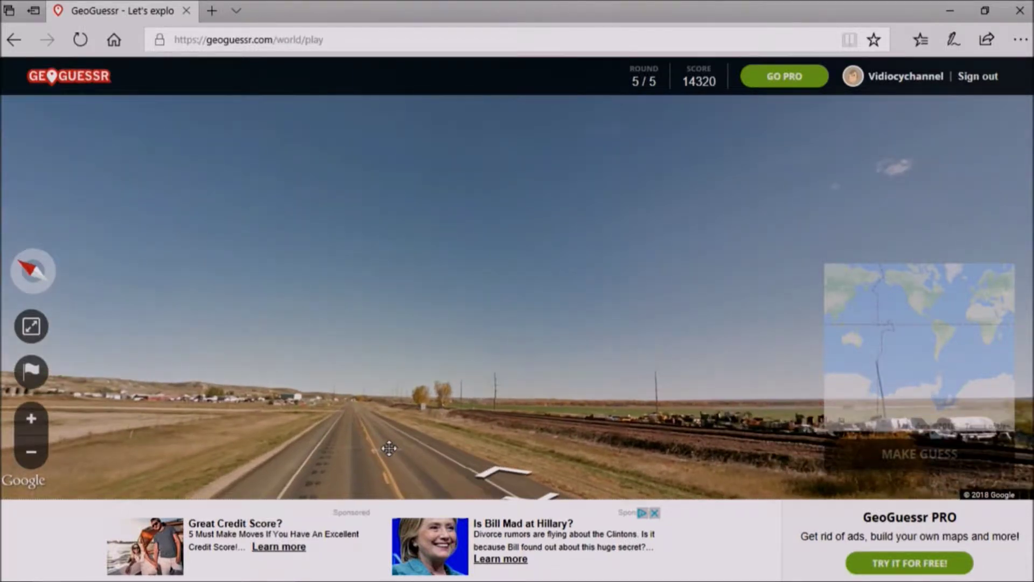
{"action": "left_click", "coordinate": [354, 431]}
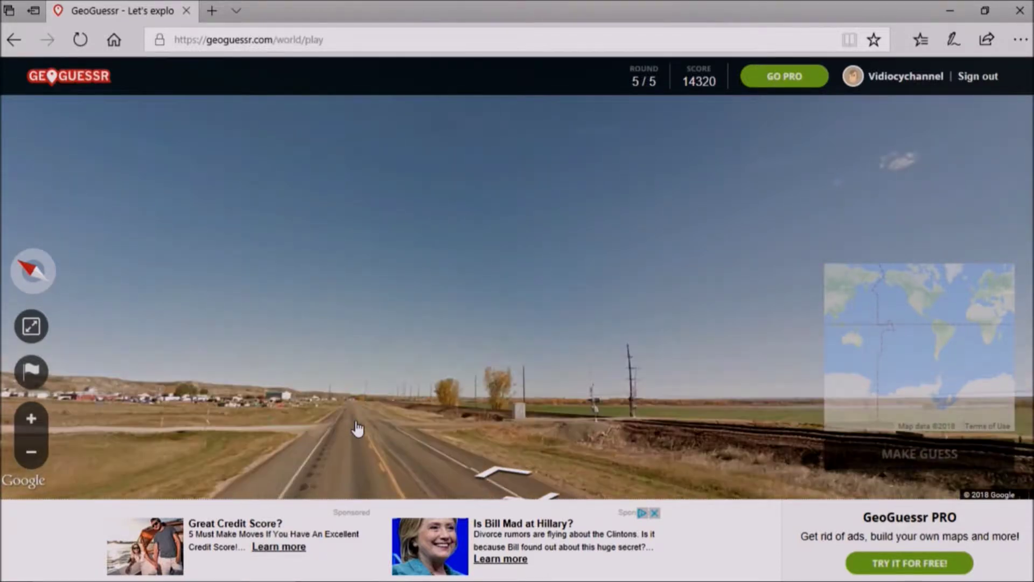
{"action": "left_click", "coordinate": [350, 421]}
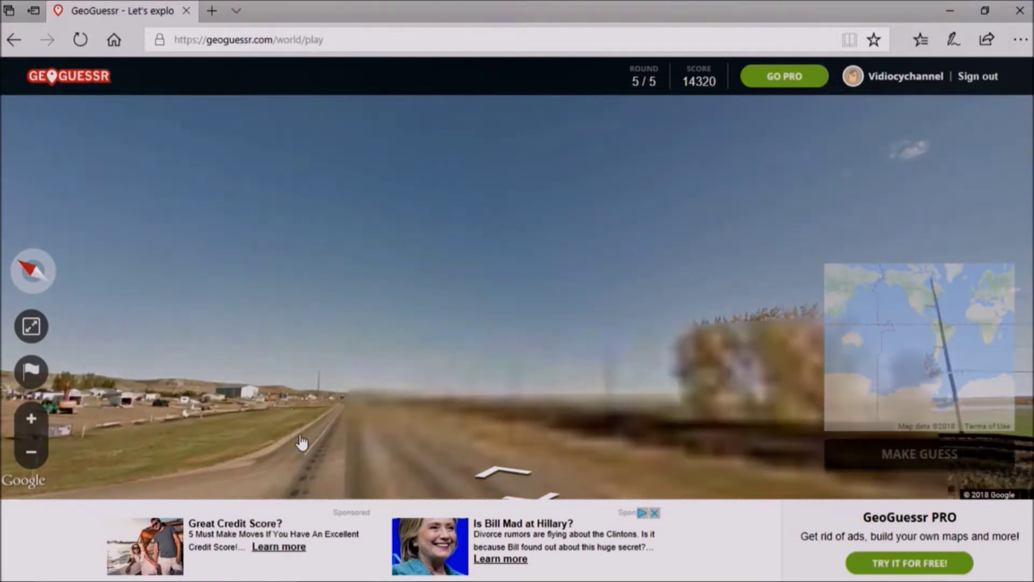
Move up to the YARD SALE corner and look around its parked trucks.
{"action": "left_click", "coordinate": [291, 445]}
{"action": "left_click", "coordinate": [459, 461]}
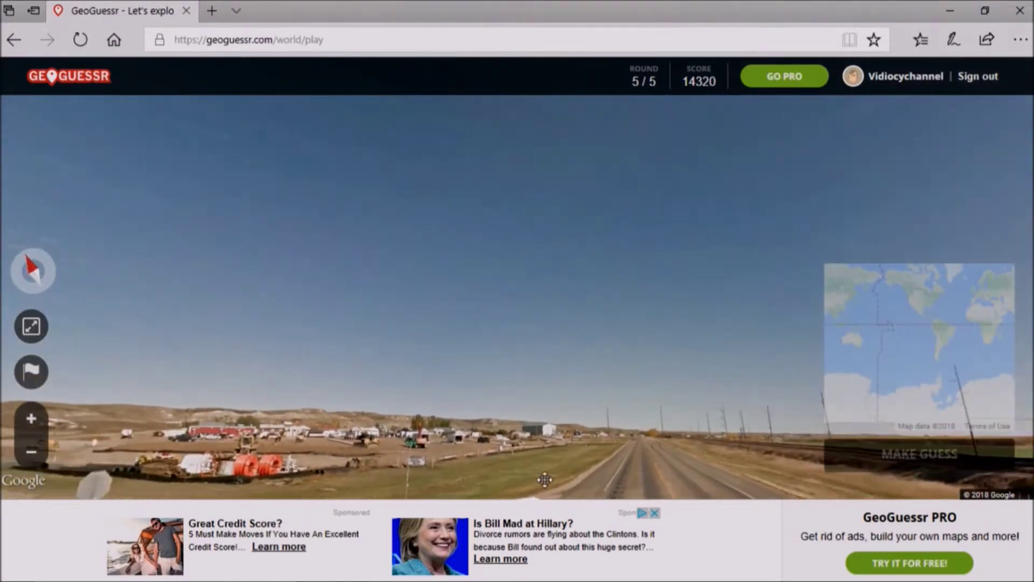
{"action": "mouse_move", "coordinate": [459, 461]}
{"action": "left_mouse_down"}
{"action": "mouse_move", "coordinate": [670, 444]}
{"action": "mouse_move", "coordinate": [689, 400]}
{"action": "left_mouse_up"}
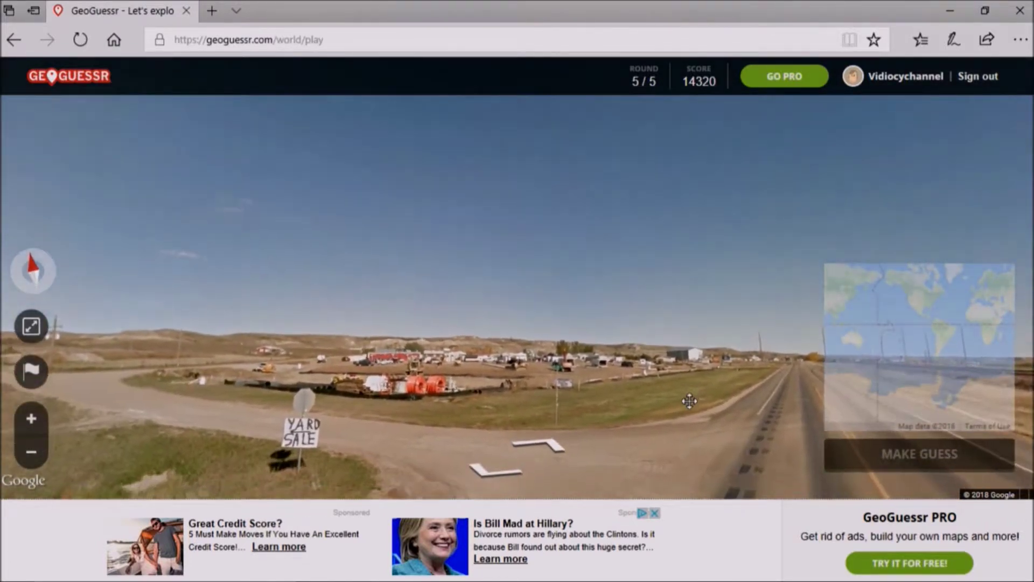
{"action": "mouse_move", "coordinate": [689, 400]}
{"action": "left_mouse_down"}
{"action": "mouse_move", "coordinate": [479, 398]}
{"action": "mouse_move", "coordinate": [700, 317]}
{"action": "left_mouse_up"}
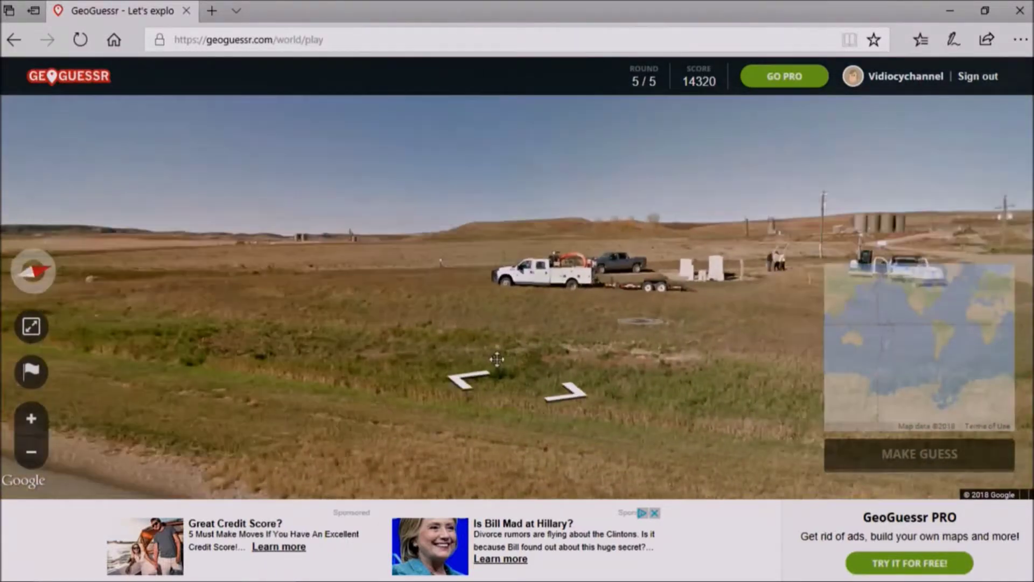
{"action": "left_click_drag", "start_coordinate": [700, 316], "coordinate": [670, 381]}
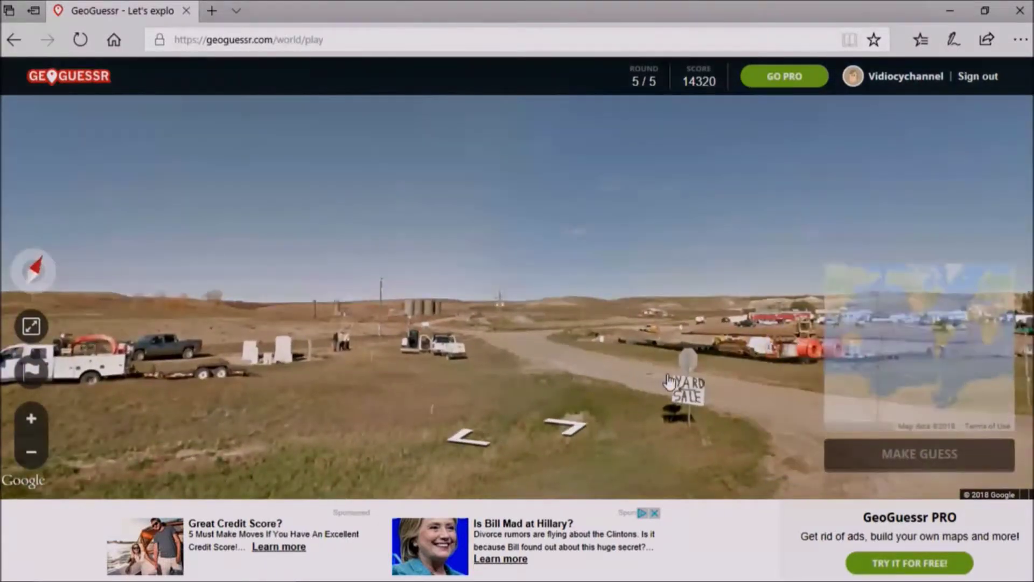
{"action": "left_click_drag", "start_coordinate": [575, 388], "coordinate": [381, 411]}
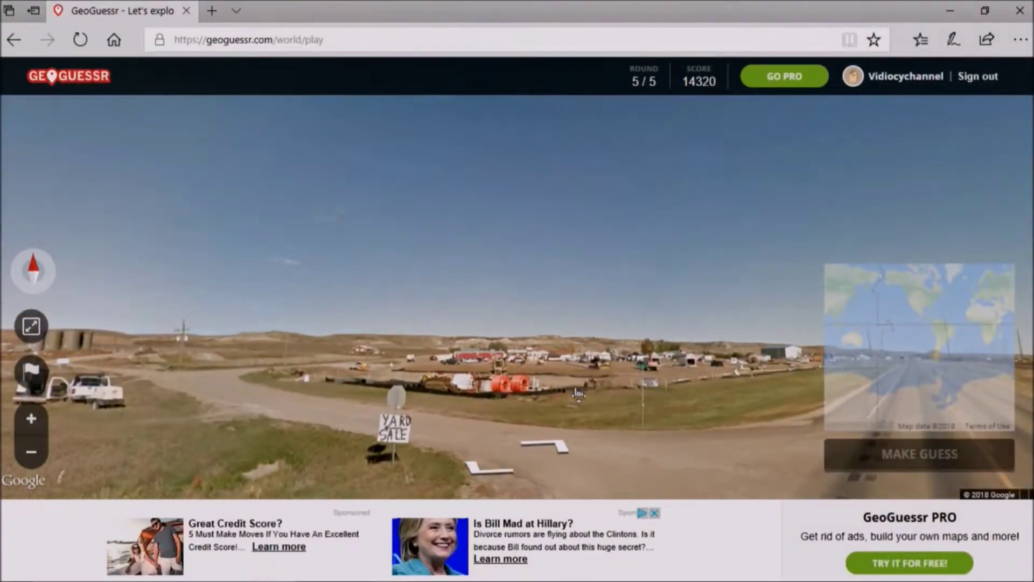
{"action": "left_click_drag", "start_coordinate": [578, 394], "coordinate": [422, 410]}
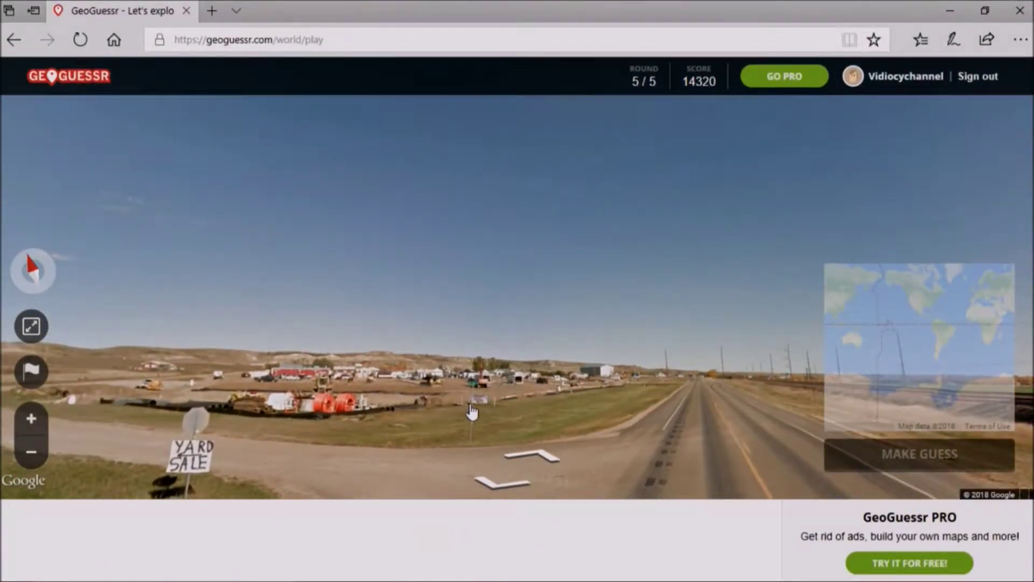
Advance past the construction equipment and turn toward the pond and Herald truck.
{"action": "left_click", "coordinate": [472, 413]}
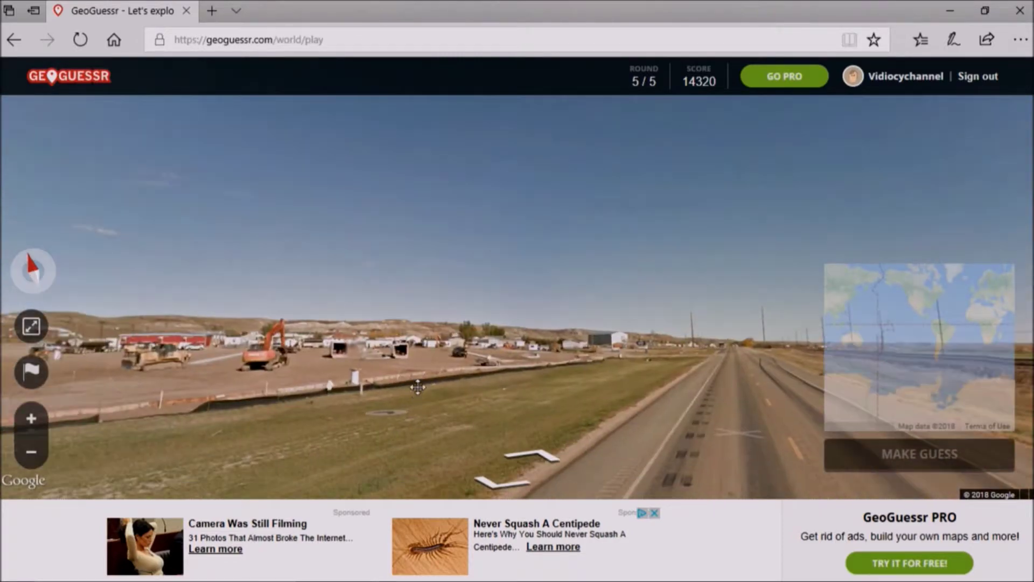
{"action": "left_click_drag", "start_coordinate": [384, 443], "coordinate": [615, 339]}
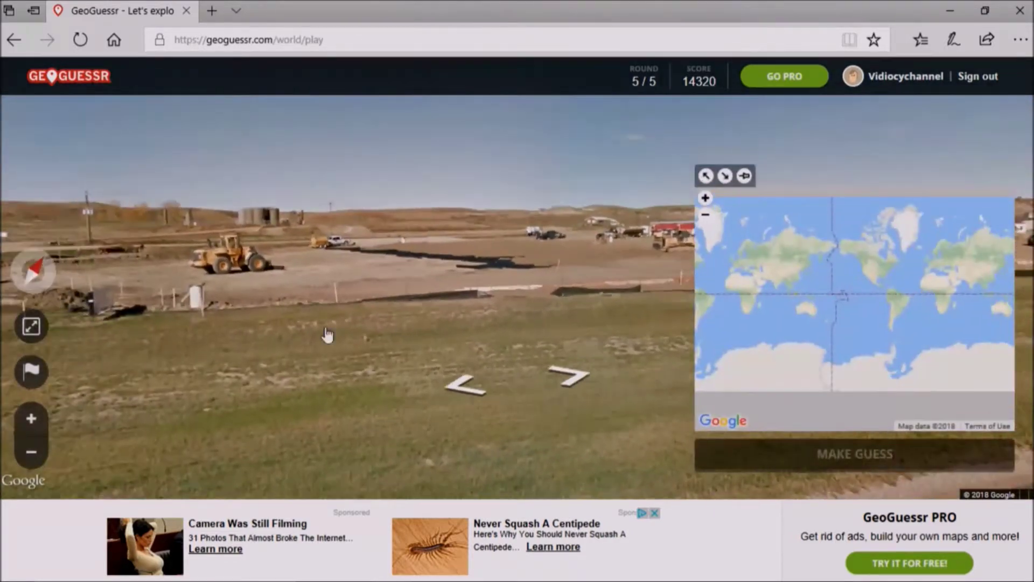
{"action": "left_click", "coordinate": [472, 324]}
{"action": "left_click_drag", "start_coordinate": [472, 266], "coordinate": [203, 226]}
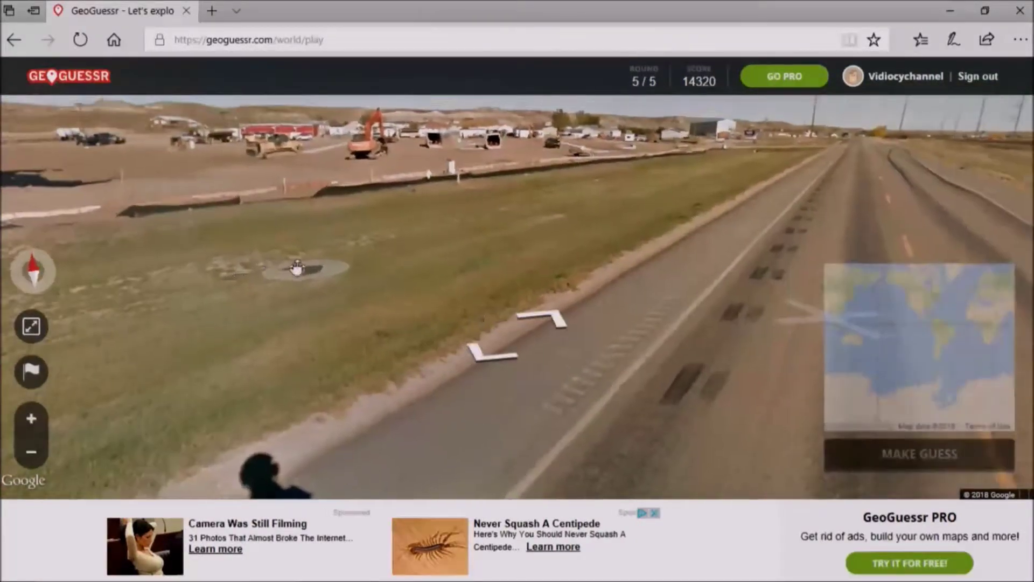
{"action": "left_click", "coordinate": [206, 229]}
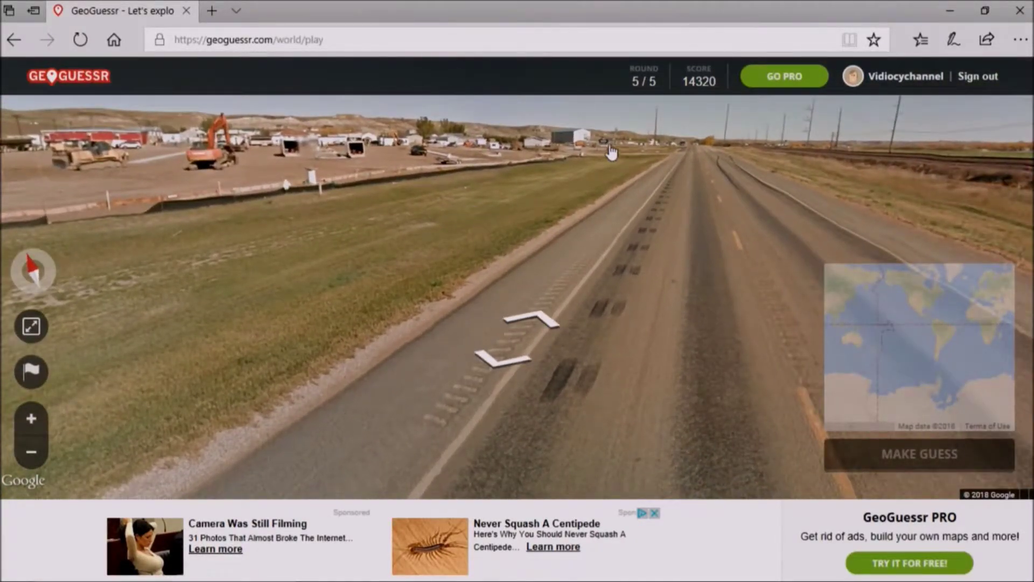
{"action": "left_click", "coordinate": [605, 148]}
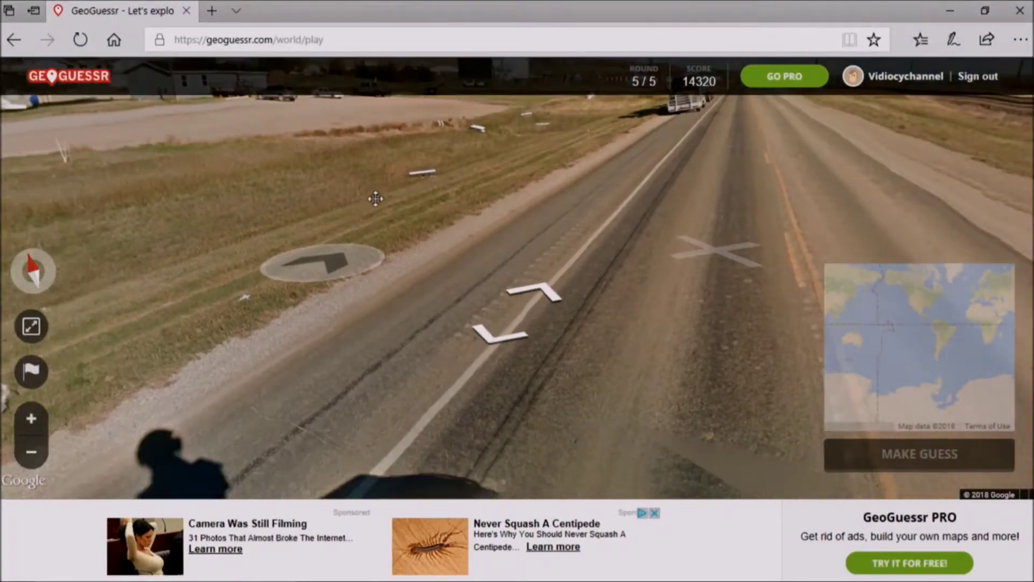
{"action": "mouse_move", "coordinate": [515, 174]}
{"action": "left_mouse_down"}
{"action": "mouse_move", "coordinate": [813, 256]}
{"action": "mouse_move", "coordinate": [515, 223]}
{"action": "mouse_move", "coordinate": [243, 208]}
{"action": "mouse_move", "coordinate": [249, 222]}
{"action": "left_mouse_up"}
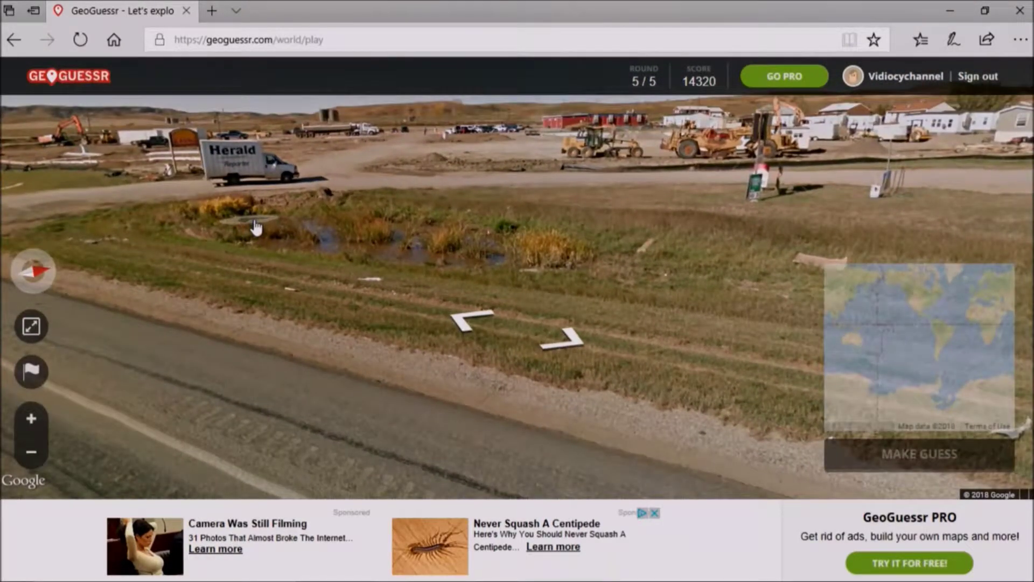
{"action": "scroll", "coordinate": [195, 152], "scroll_direction": "up", "scroll_amount": 1}
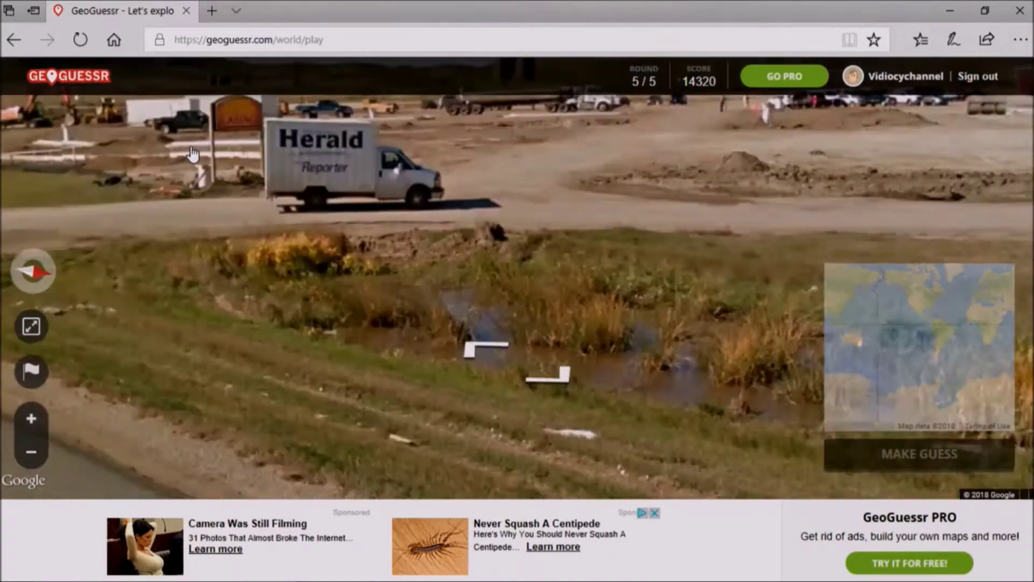
{"action": "scroll", "coordinate": [202, 149], "scroll_direction": "up", "scroll_amount": 1}
{"action": "scroll", "coordinate": [218, 141], "scroll_direction": "up", "scroll_amount": 1}
Zoom in on the truck, view the CASINO sign, and move toward the earthmoving equipment.
{"action": "left_click_drag", "start_coordinate": [257, 164], "coordinate": [261, 199]}
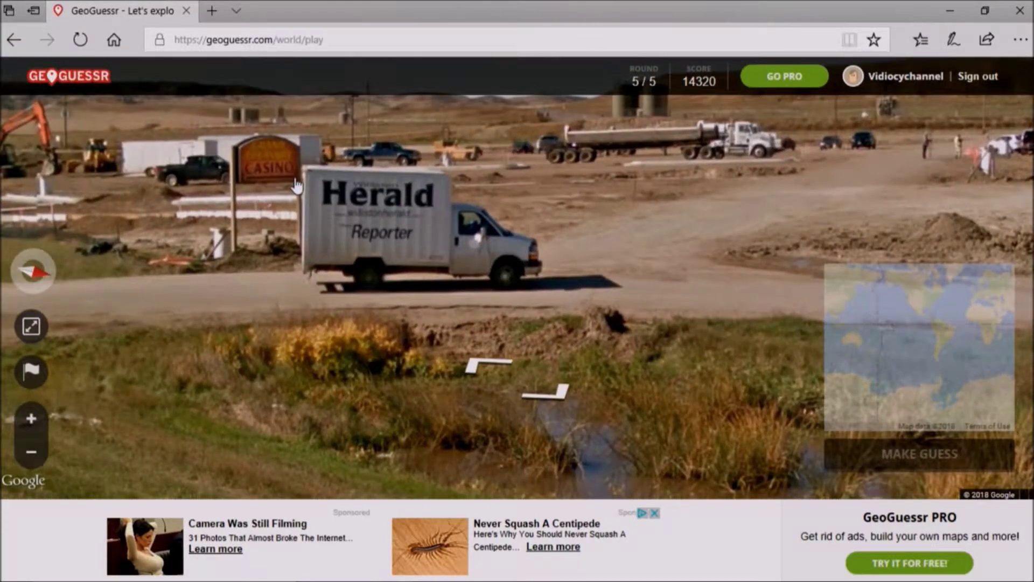
{"action": "mouse_move", "coordinate": [660, 244]}
{"action": "left_mouse_down"}
{"action": "mouse_move", "coordinate": [660, 229]}
{"action": "mouse_move", "coordinate": [660, 263]}
{"action": "mouse_move", "coordinate": [491, 187]}
{"action": "mouse_move", "coordinate": [429, 245]}
{"action": "left_mouse_up"}
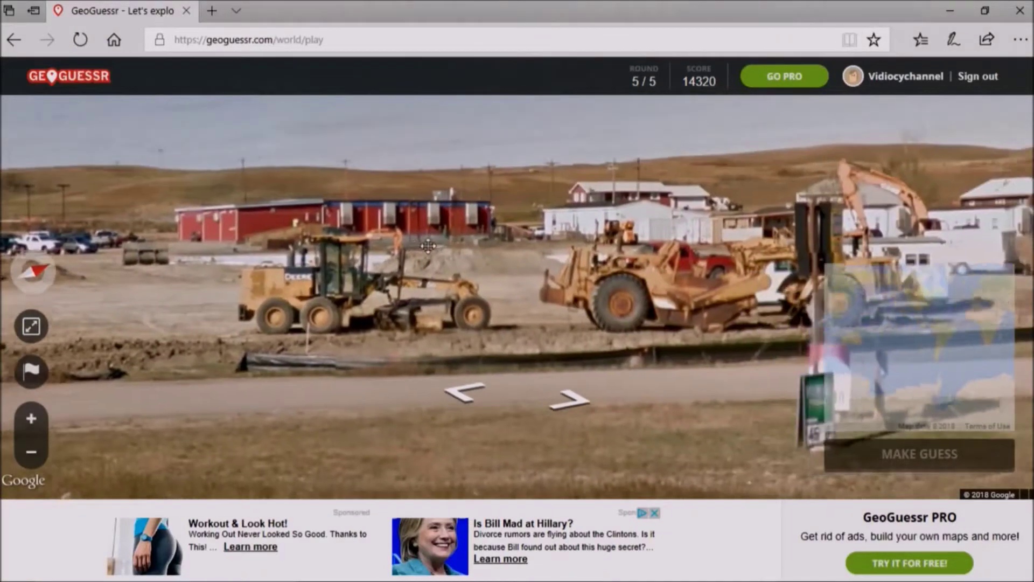
{"action": "left_click", "coordinate": [662, 256]}
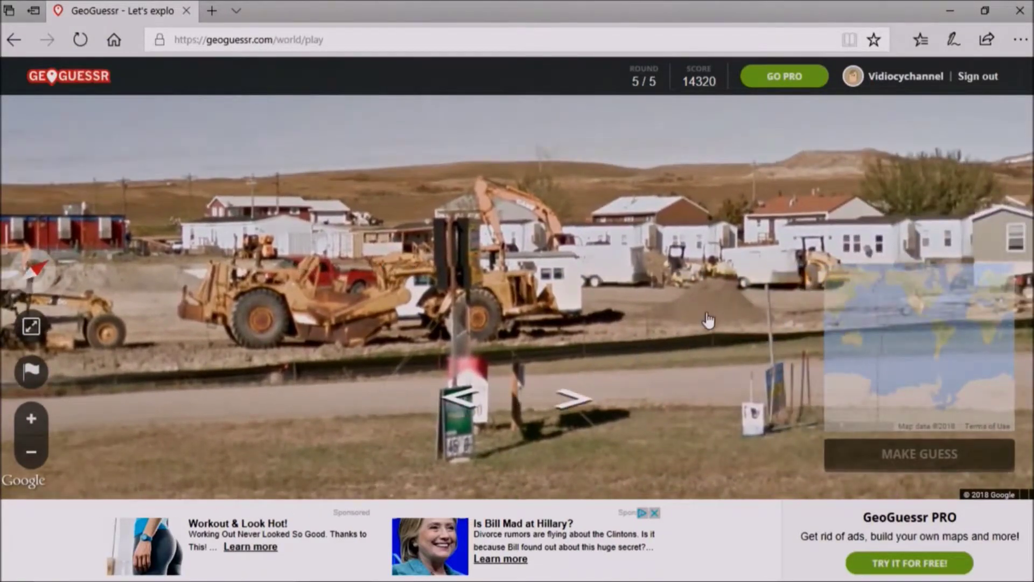
Turn past the mobile homes, grey house and parked cars to the industrial building.
{"action": "left_click_drag", "start_coordinate": [708, 319], "coordinate": [518, 302]}
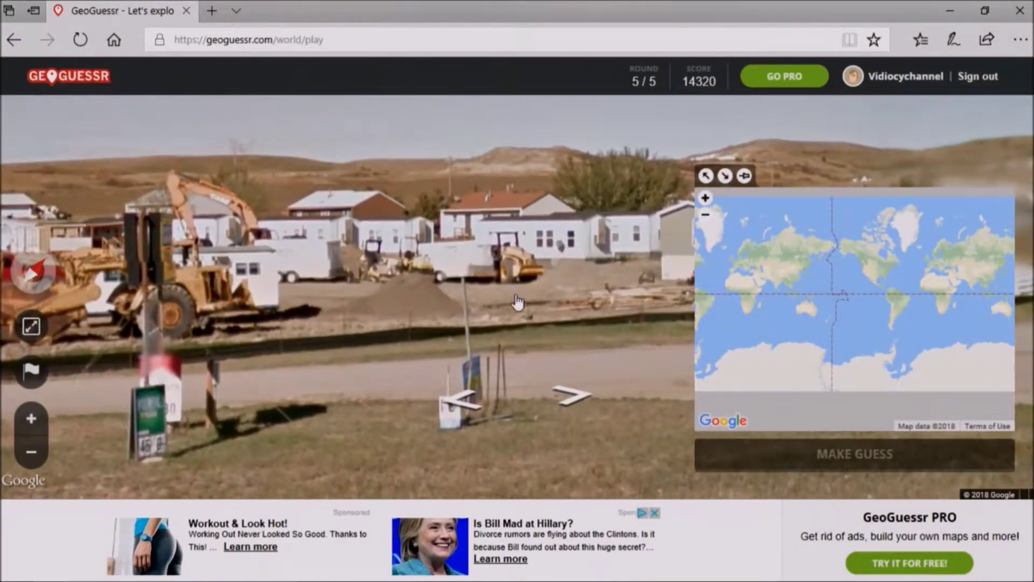
{"action": "left_click_drag", "start_coordinate": [565, 353], "coordinate": [164, 313]}
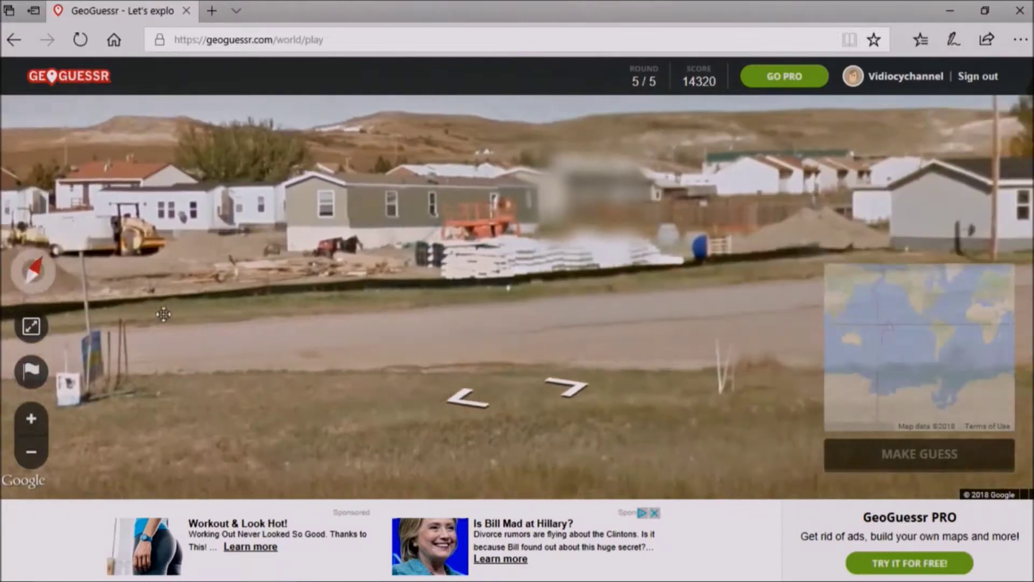
{"action": "left_click_drag", "start_coordinate": [687, 274], "coordinate": [218, 286]}
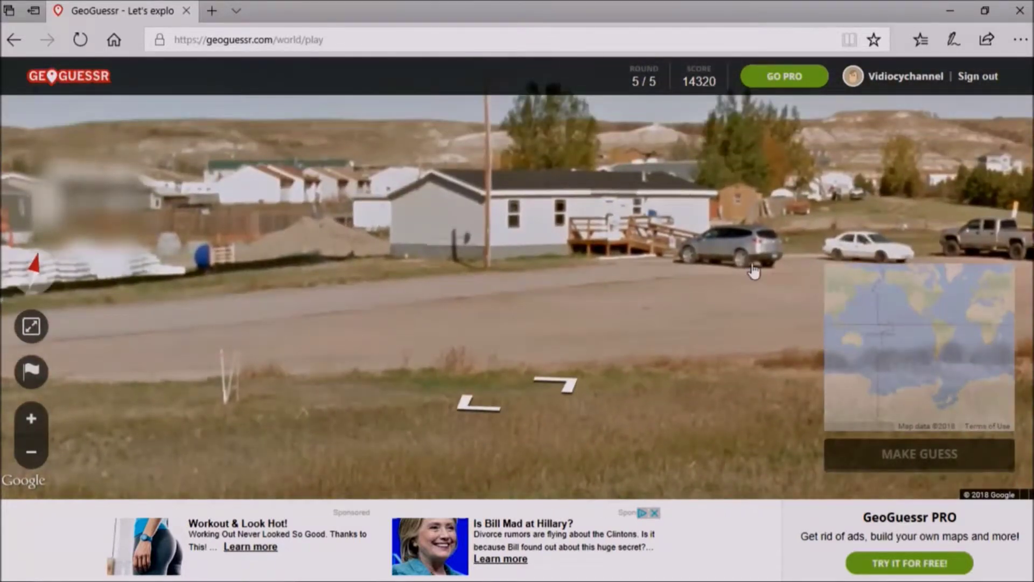
{"action": "left_click_drag", "start_coordinate": [753, 272], "coordinate": [275, 267]}
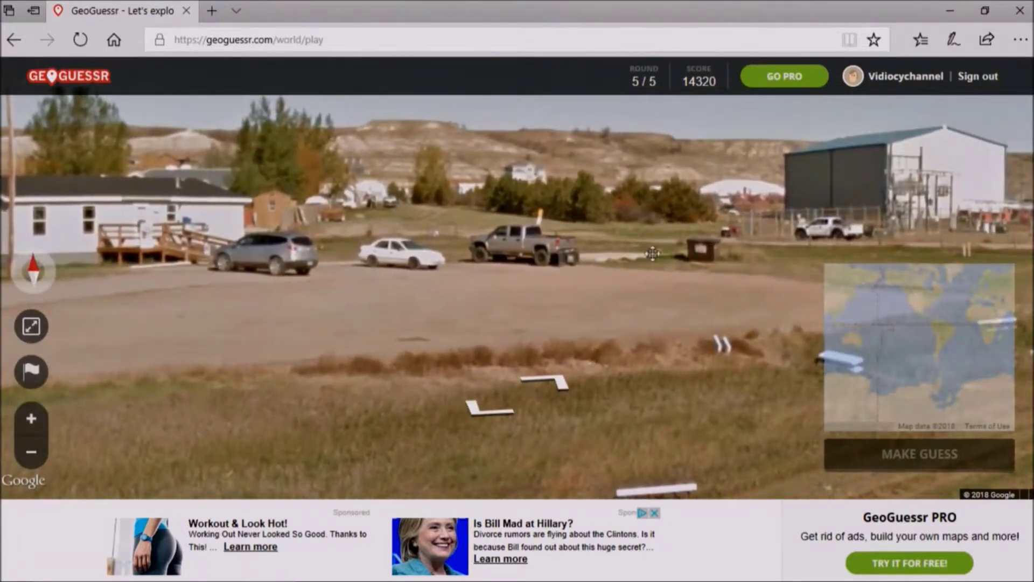
{"action": "left_click_drag", "start_coordinate": [652, 254], "coordinate": [243, 258]}
Pin and submit the final guess in Nevada, 1403.1 km off, for 2482 points.
{"action": "left_click_drag", "start_coordinate": [647, 243], "coordinate": [410, 193]}
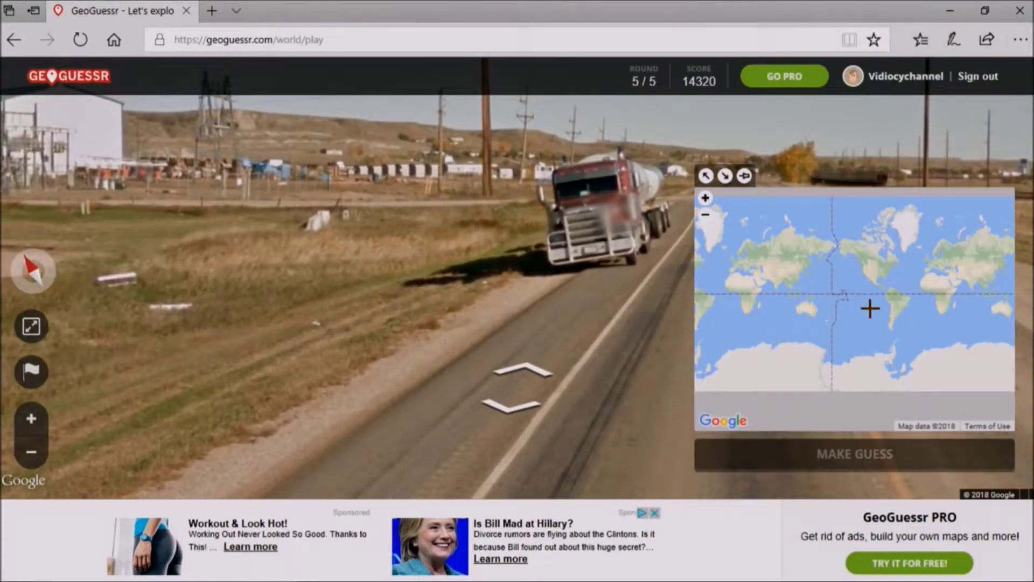
{"action": "scroll", "coordinate": [861, 311], "scroll_direction": "up", "scroll_amount": 3}
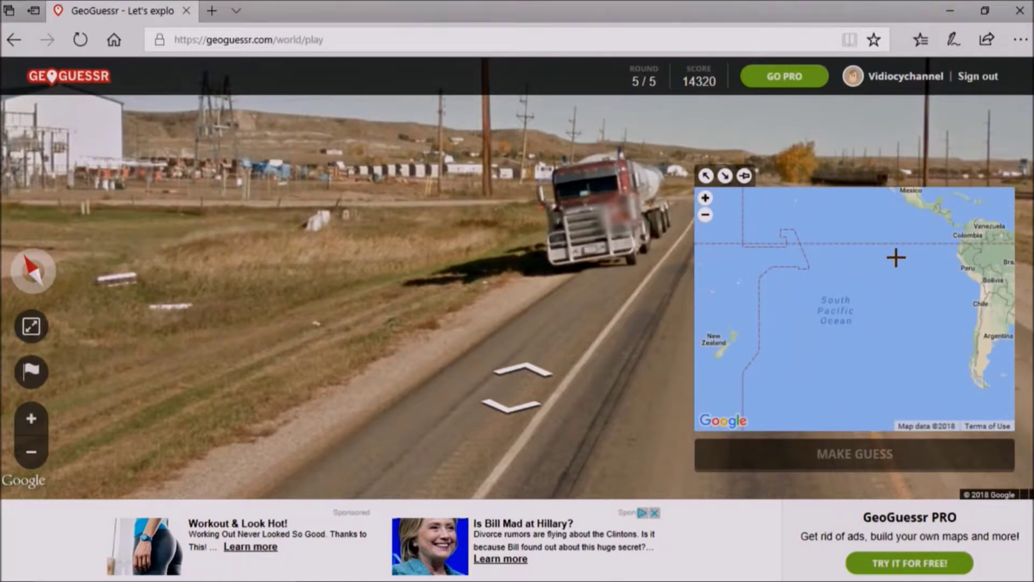
{"action": "left_click_drag", "start_coordinate": [895, 254], "coordinate": [870, 367]}
{"action": "scroll", "coordinate": [870, 366], "scroll_direction": "up", "scroll_amount": 1}
{"action": "scroll", "coordinate": [871, 340], "scroll_direction": "up", "scroll_amount": 2}
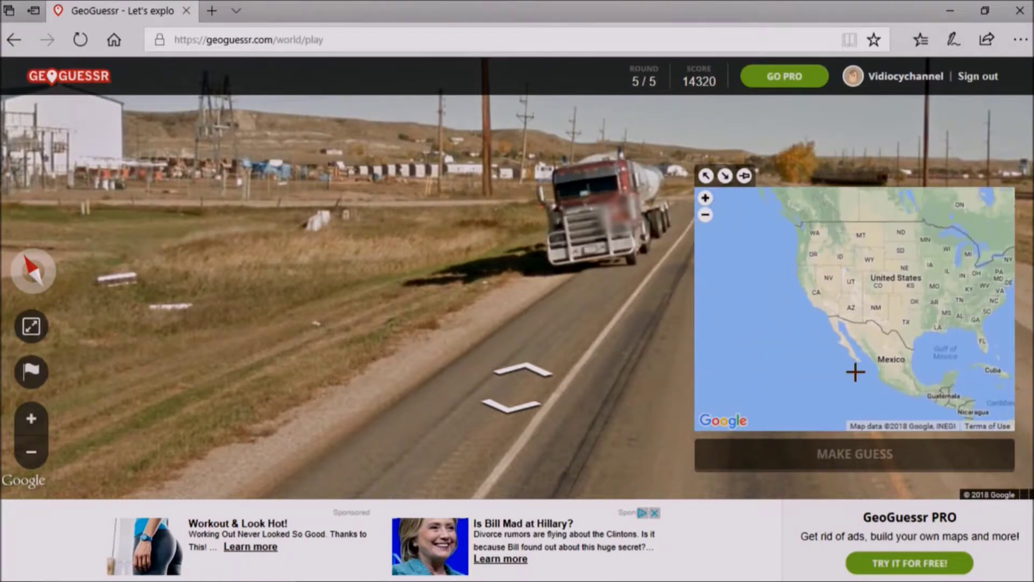
{"action": "left_click_drag", "start_coordinate": [820, 320], "coordinate": [821, 440]}
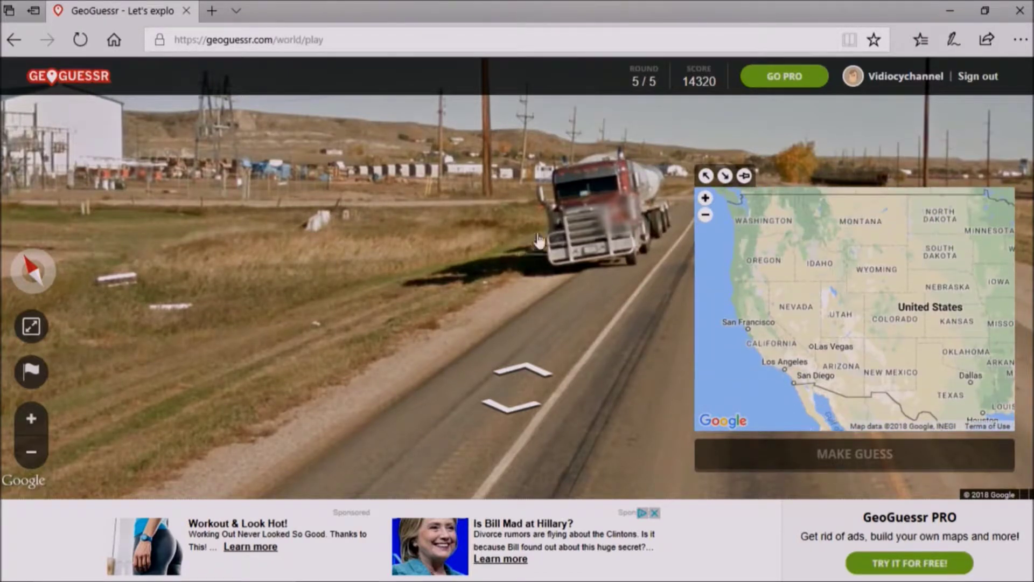
{"action": "left_click", "coordinate": [796, 308]}
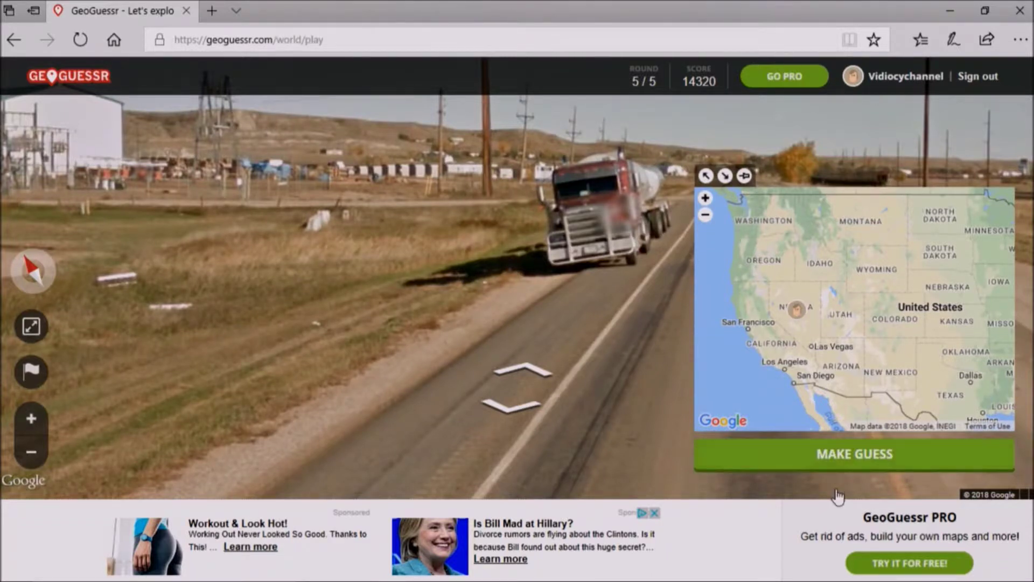
{"action": "left_click", "coordinate": [845, 457]}
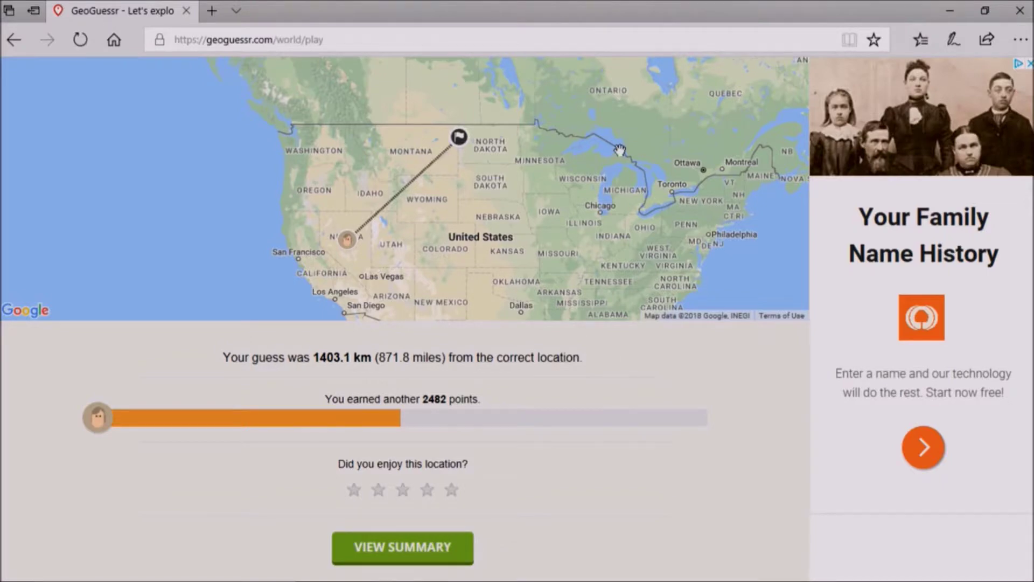
{"action": "scroll", "coordinate": [534, 162], "scroll_direction": "up", "scroll_amount": 2}
{"action": "scroll", "coordinate": [533, 162], "scroll_direction": "up", "scroll_amount": 2}
{"action": "scroll", "coordinate": [533, 161], "scroll_direction": "up", "scroll_amount": 1}
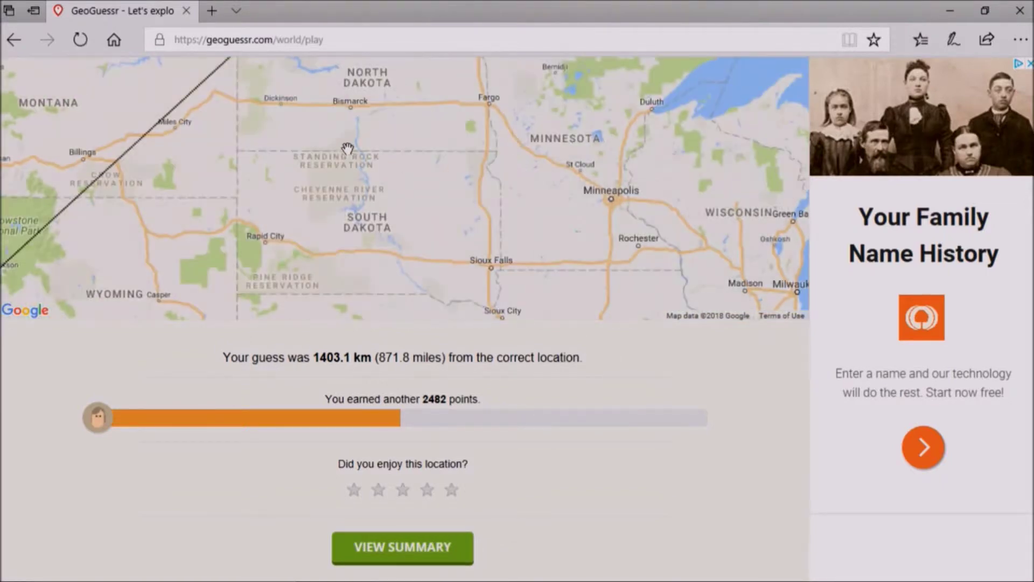
Find the correct flag near Williston, North Dakota, then open the final game summary.
{"action": "left_click_drag", "start_coordinate": [267, 154], "coordinate": [404, 307]}
{"action": "scroll", "coordinate": [358, 248], "scroll_direction": "up", "scroll_amount": 3}
{"action": "scroll", "coordinate": [358, 248], "scroll_direction": "up", "scroll_amount": 1}
{"action": "left_click_drag", "start_coordinate": [324, 225], "coordinate": [380, 279]}
{"action": "left_click_drag", "start_coordinate": [265, 169], "coordinate": [289, 215]}
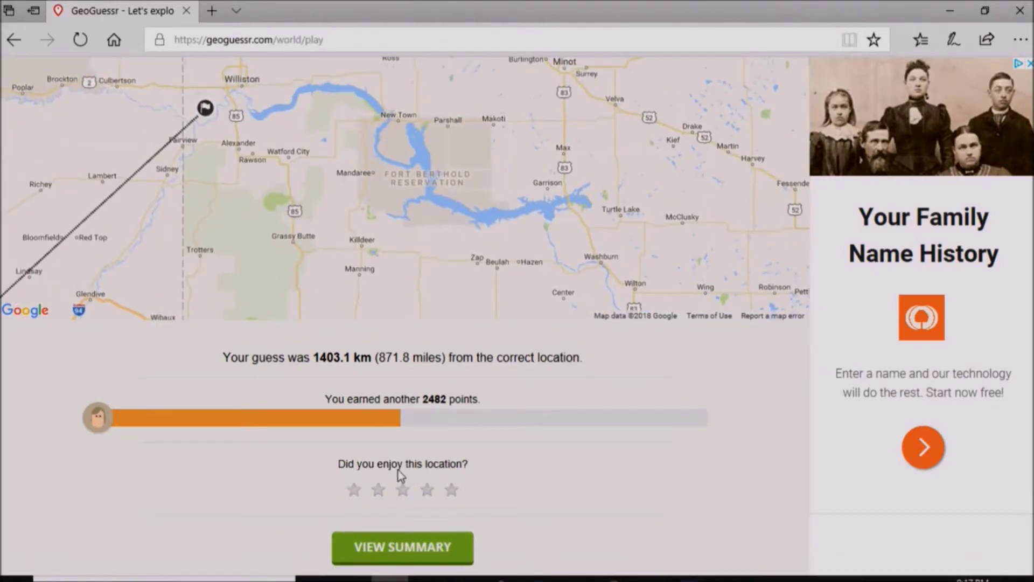
{"action": "left_click", "coordinate": [396, 548]}
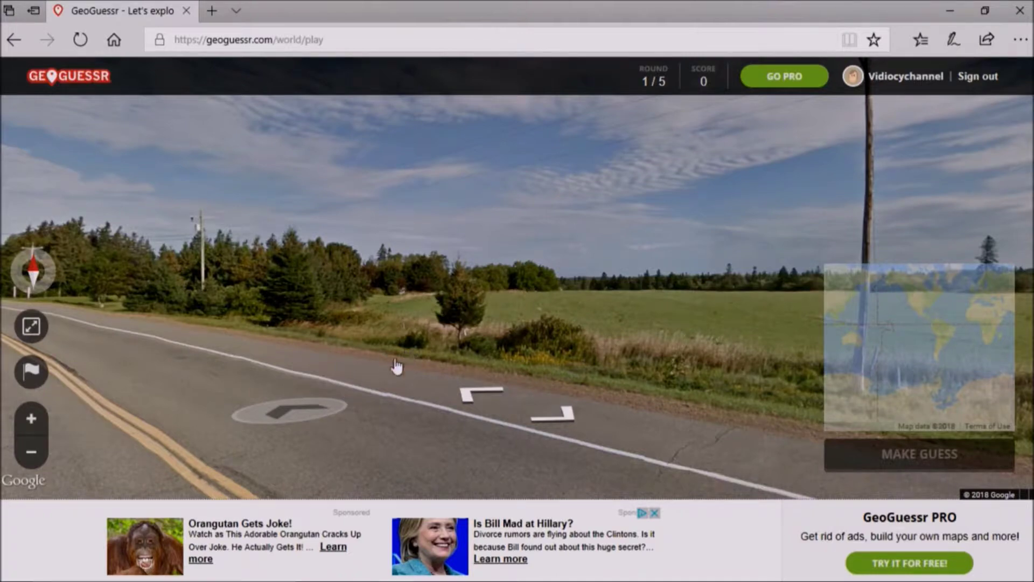
Inspect the roadside house, then pin and submit the round 1 guess in Illinois.
{"action": "left_click_drag", "start_coordinate": [300, 415], "coordinate": [97, 388]}
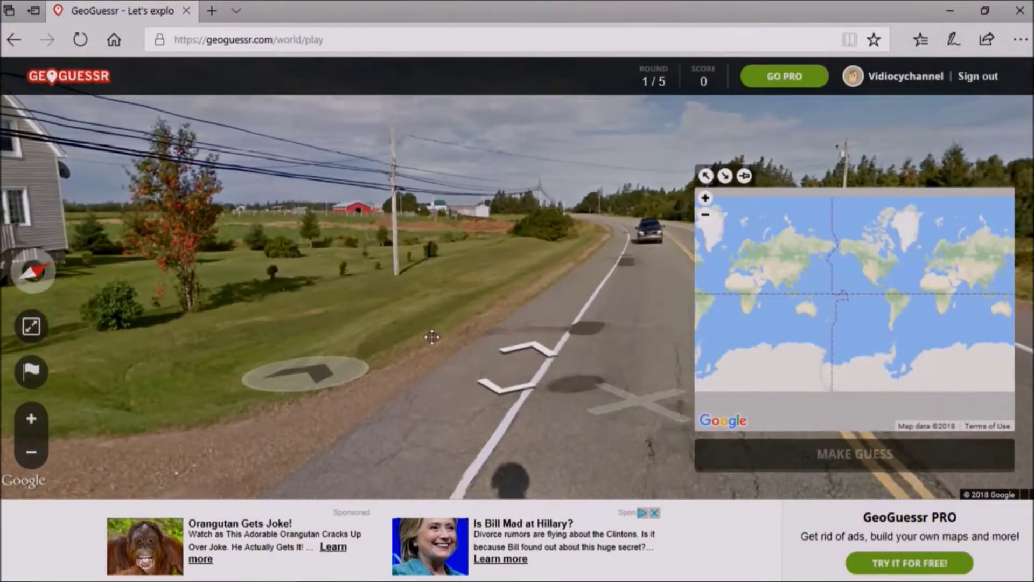
{"action": "left_click", "coordinate": [303, 368]}
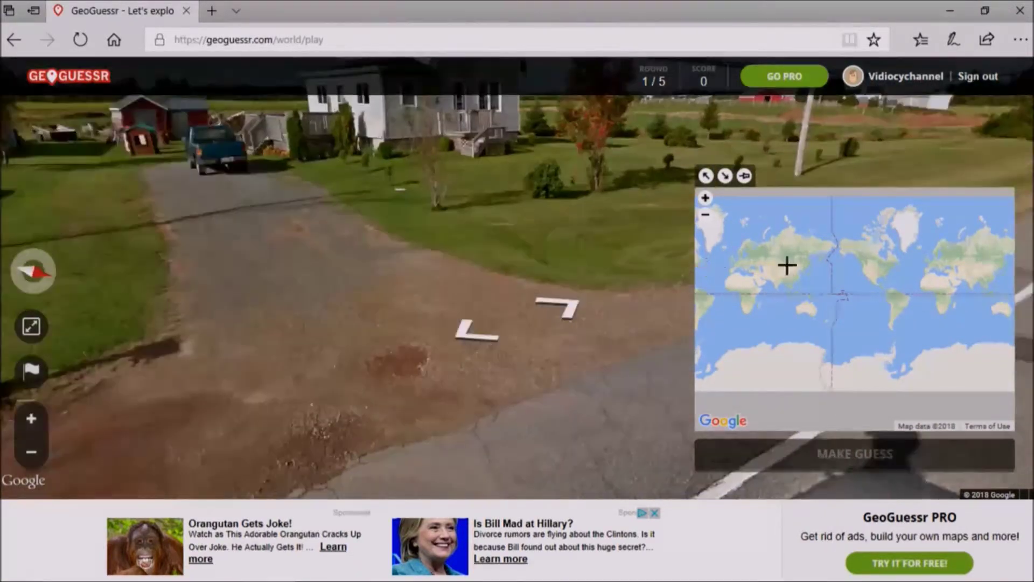
{"action": "scroll", "coordinate": [803, 280], "scroll_direction": "up", "scroll_amount": 1}
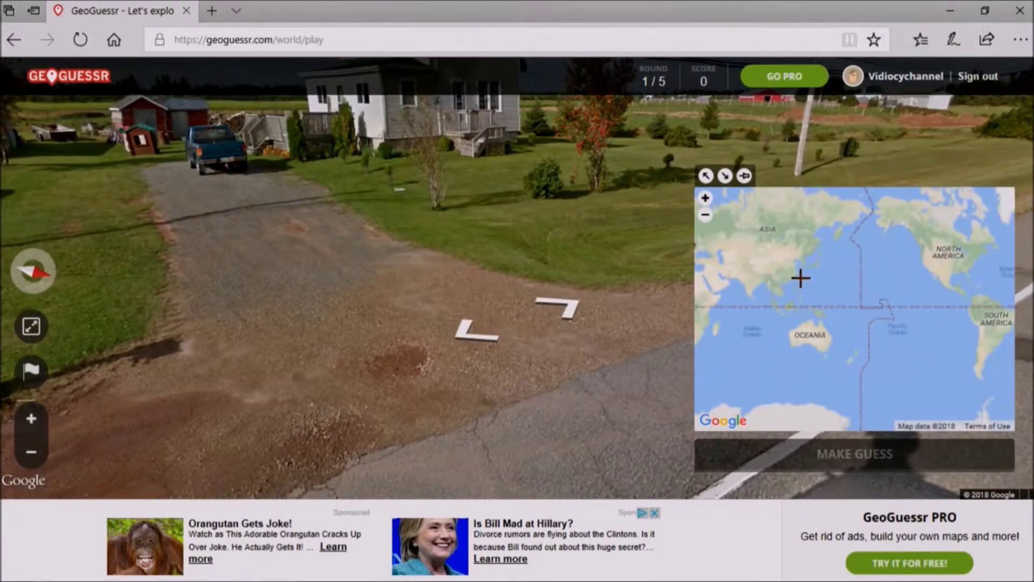
{"action": "left_click_drag", "start_coordinate": [749, 322], "coordinate": [646, 319]}
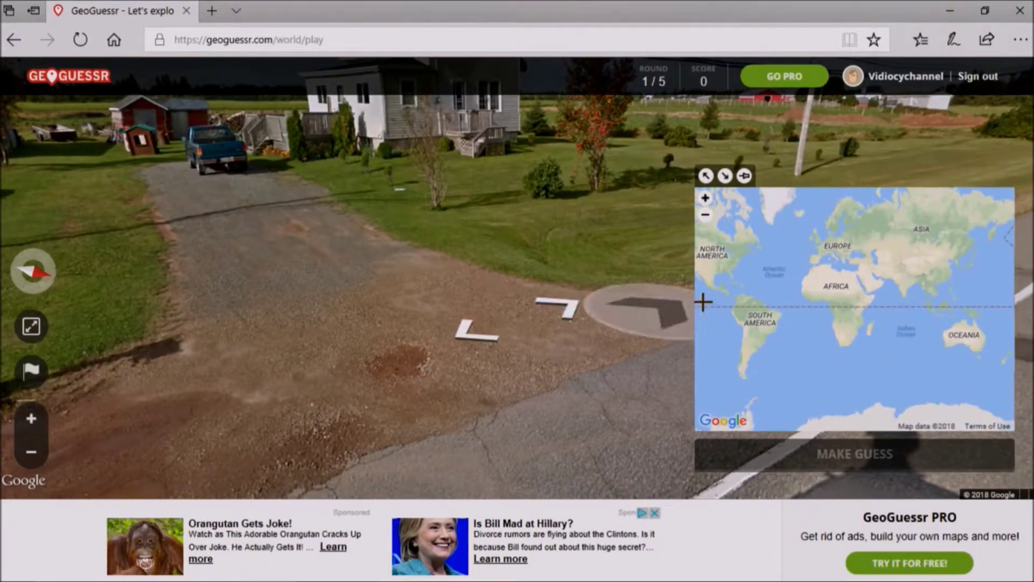
{"action": "left_click_drag", "start_coordinate": [719, 290], "coordinate": [813, 321]}
{"action": "scroll", "coordinate": [816, 321], "scroll_direction": "up", "scroll_amount": 1}
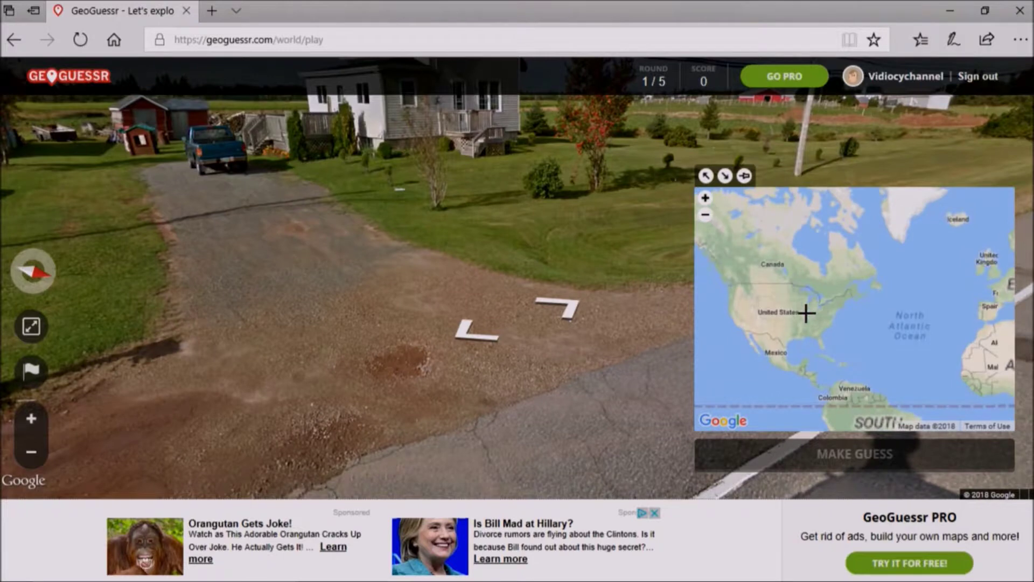
{"action": "scroll", "coordinate": [808, 315], "scroll_direction": "up", "scroll_amount": 1}
{"action": "scroll", "coordinate": [793, 323], "scroll_direction": "up", "scroll_amount": 2}
{"action": "left_click_drag", "start_coordinate": [794, 323], "coordinate": [836, 292]}
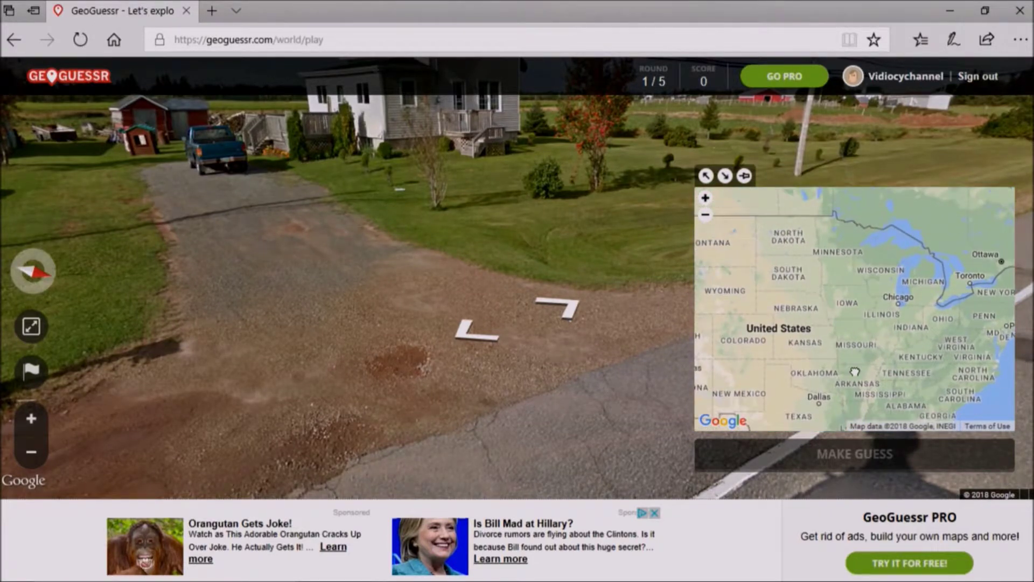
{"action": "left_click_drag", "start_coordinate": [854, 370], "coordinate": [915, 325]}
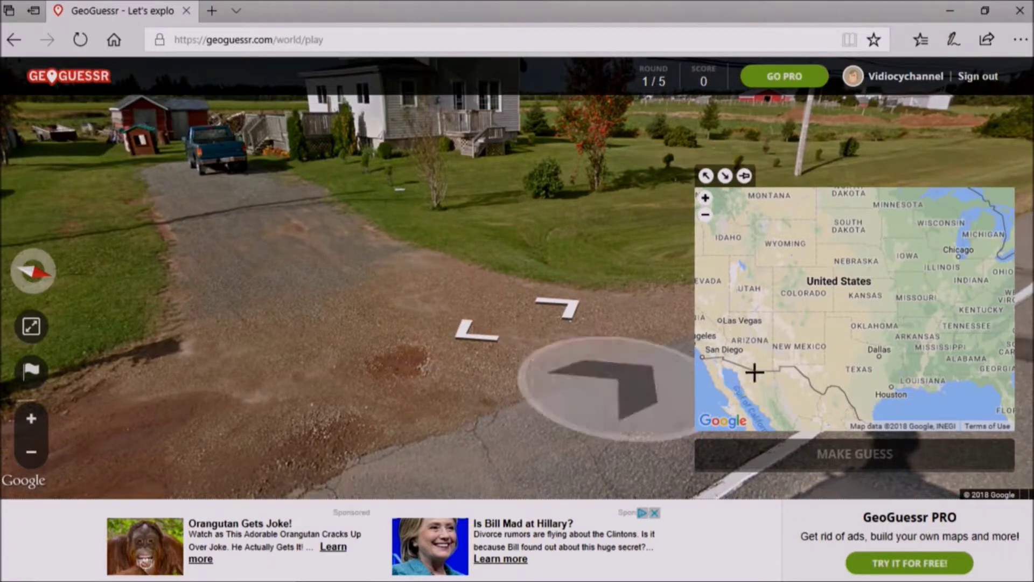
{"action": "left_click", "coordinate": [947, 277]}
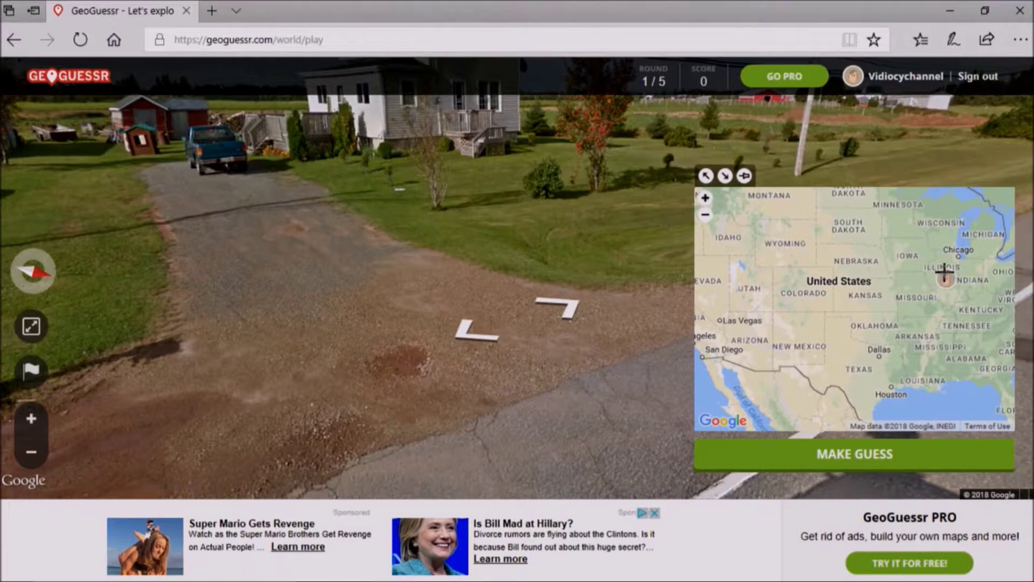
{"action": "scroll", "coordinate": [947, 275], "scroll_direction": "up", "scroll_amount": 1}
{"action": "scroll", "coordinate": [893, 356], "scroll_direction": "up", "scroll_amount": 1}
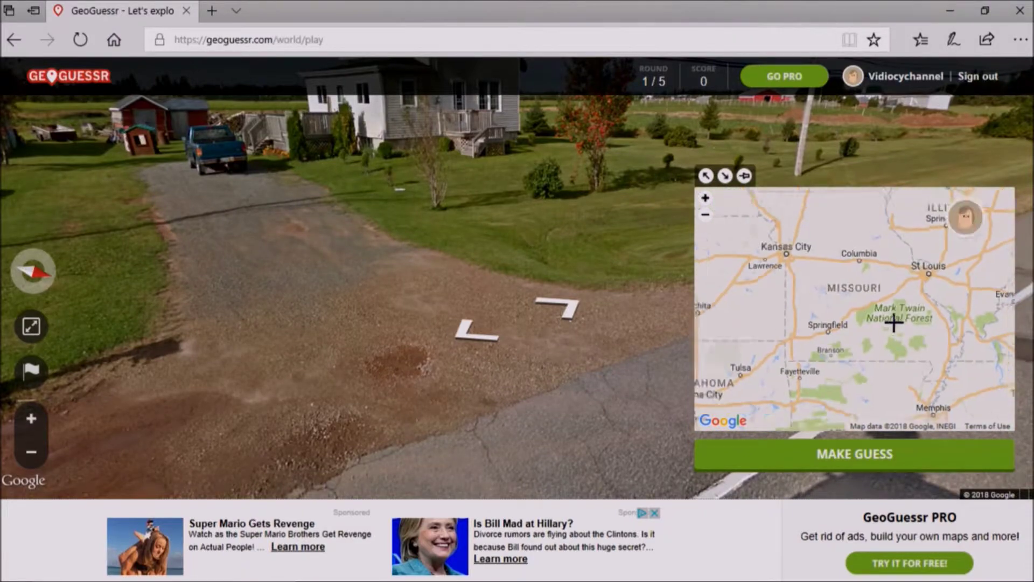
{"action": "scroll", "coordinate": [893, 323], "scroll_direction": "up", "scroll_amount": 1}
{"action": "scroll", "coordinate": [921, 376], "scroll_direction": "up", "scroll_amount": 1}
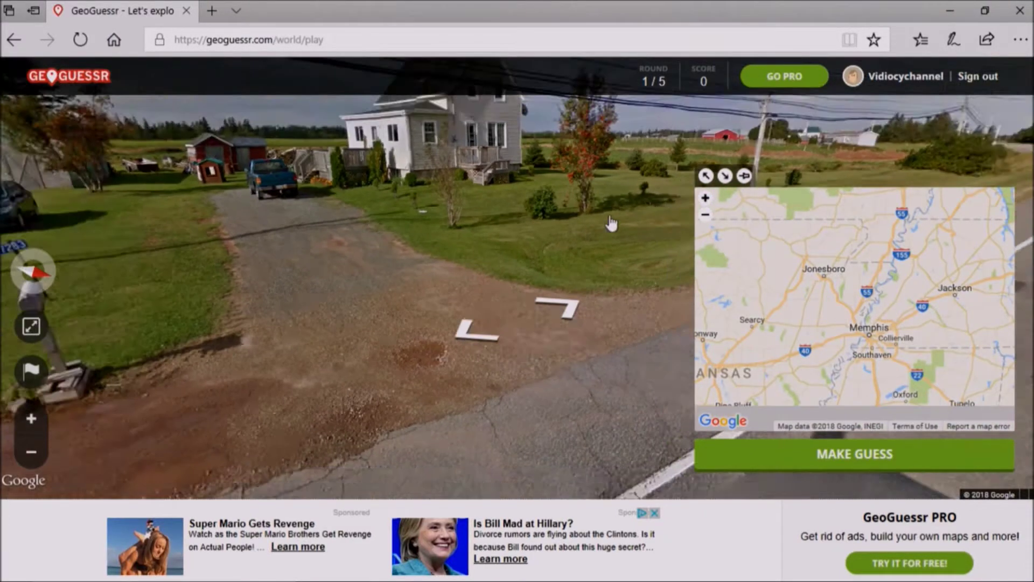
{"action": "left_click_drag", "start_coordinate": [610, 227], "coordinate": [646, 388]}
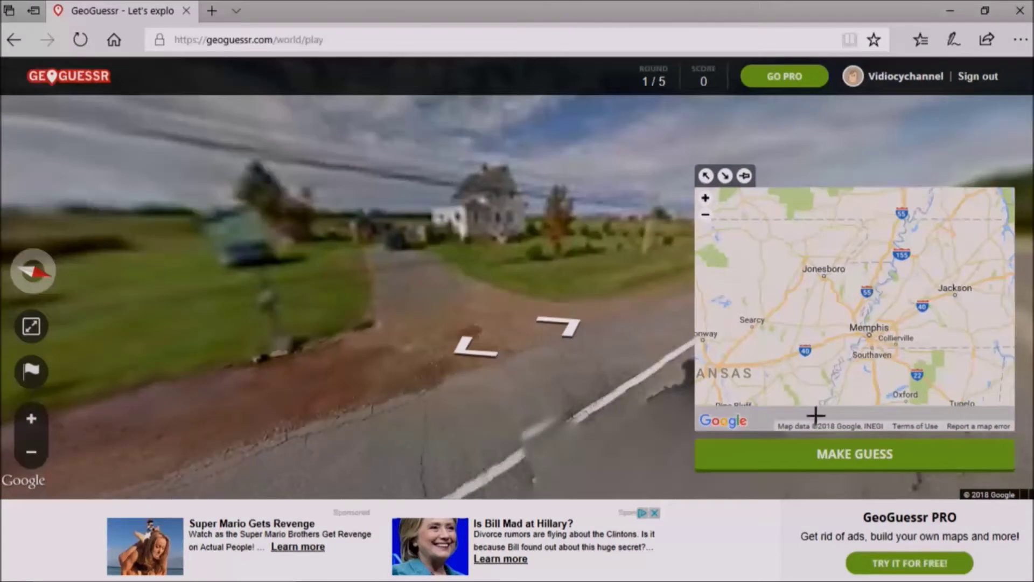
{"action": "left_click", "coordinate": [806, 465]}
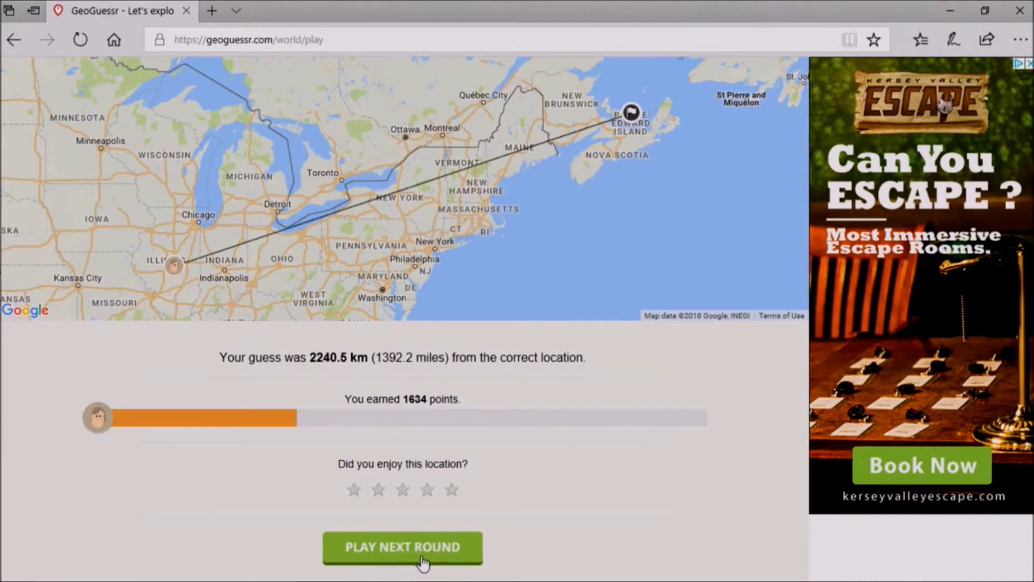
Start round 2 and explore the tree-lined road with striped posts.
{"action": "left_click", "coordinate": [424, 560]}
{"action": "mouse_move", "coordinate": [517, 324]}
{"action": "left_mouse_down"}
{"action": "mouse_move", "coordinate": [355, 358]}
{"action": "mouse_move", "coordinate": [566, 323]}
{"action": "mouse_move", "coordinate": [643, 369]}
{"action": "mouse_move", "coordinate": [404, 380]}
{"action": "left_mouse_up"}
{"action": "left_click_drag", "start_coordinate": [622, 348], "coordinate": [772, 350]}
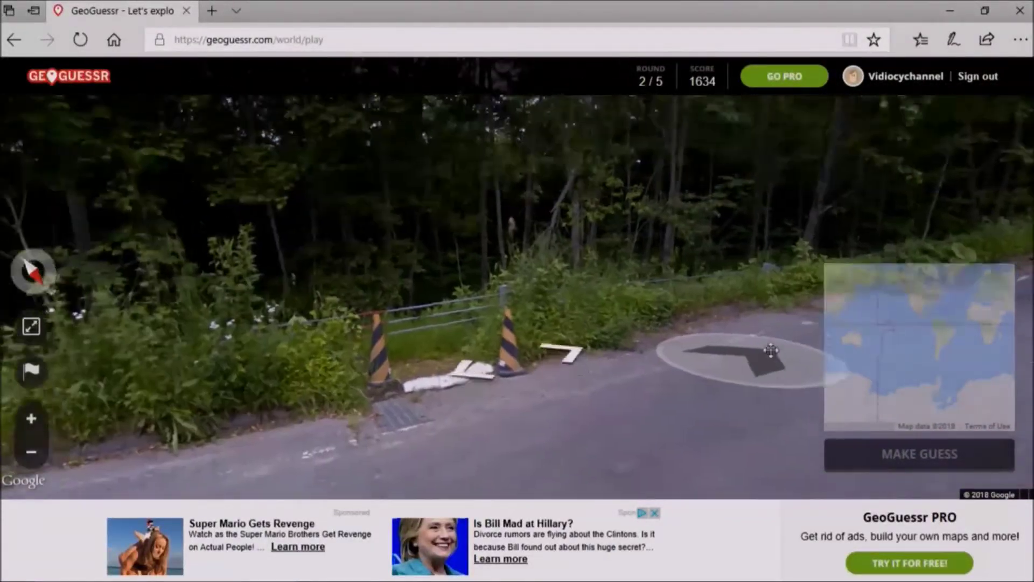
{"action": "left_click", "coordinate": [727, 360]}
{"action": "left_click", "coordinate": [433, 421]}
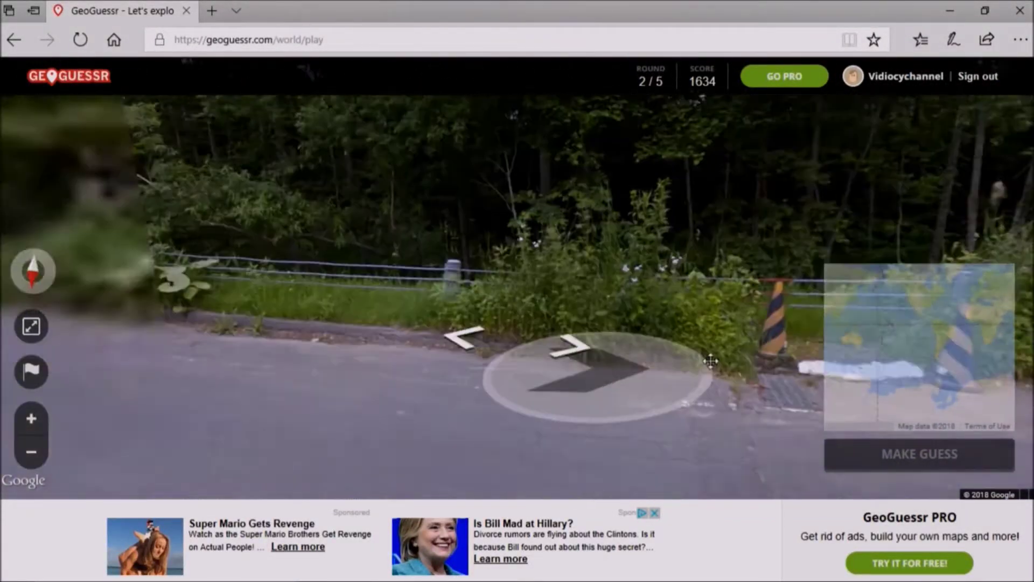
{"action": "left_click", "coordinate": [709, 361]}
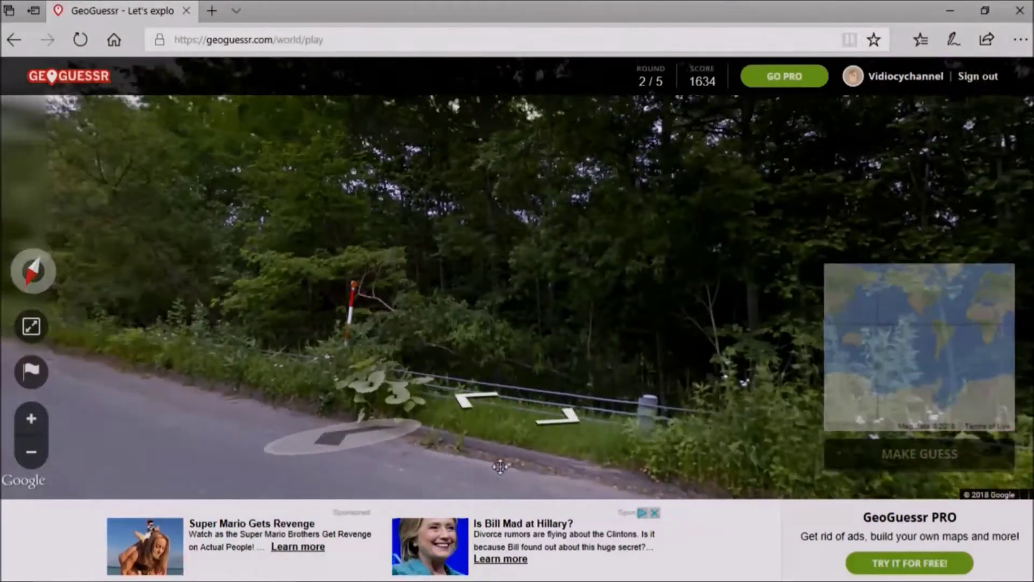
{"action": "mouse_move", "coordinate": [565, 388]}
{"action": "left_mouse_down"}
{"action": "mouse_move", "coordinate": [654, 460]}
{"action": "mouse_move", "coordinate": [598, 460]}
{"action": "mouse_move", "coordinate": [291, 323]}
{"action": "mouse_move", "coordinate": [450, 397]}
{"action": "left_mouse_up"}
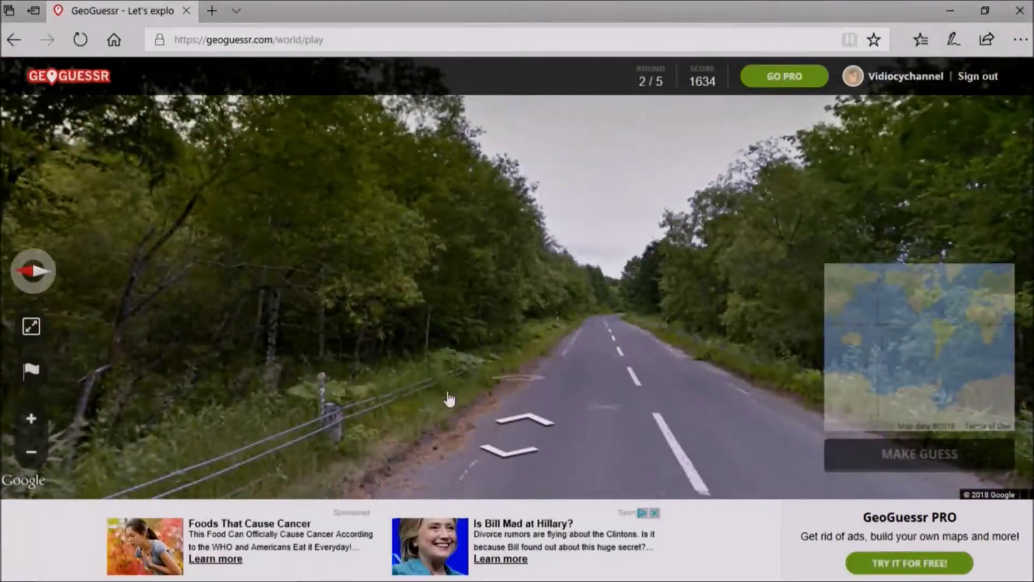
{"action": "mouse_move", "coordinate": [919, 346]}
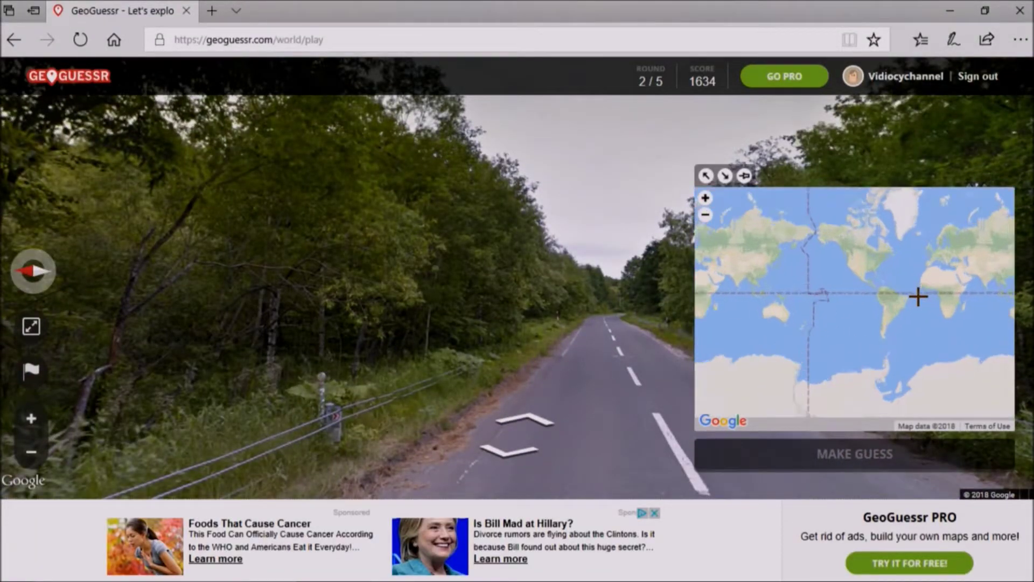
{"action": "scroll", "coordinate": [921, 310], "scroll_direction": "up", "scroll_amount": 2}
{"action": "scroll", "coordinate": [896, 299], "scroll_direction": "up", "scroll_amount": 2}
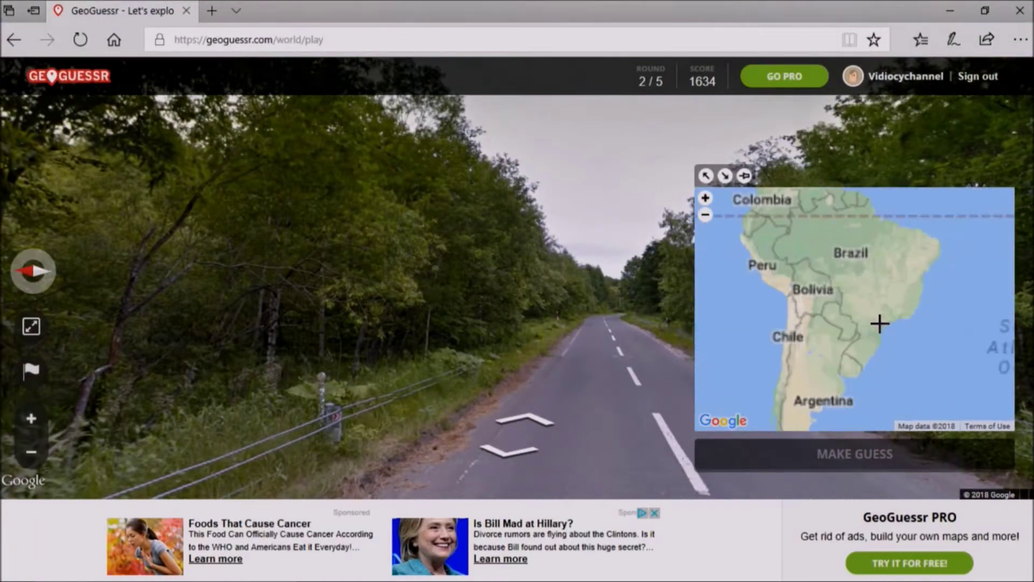
Pin and submit the Brazil guess, scoring 2 points, then start round 3.
{"action": "left_click", "coordinate": [855, 274]}
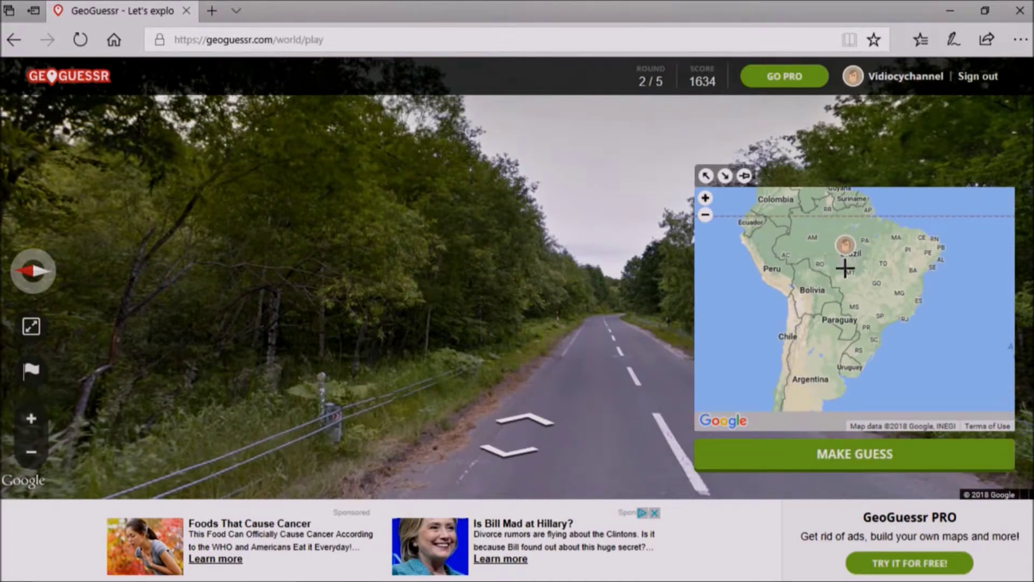
{"action": "scroll", "coordinate": [845, 269], "scroll_direction": "up", "scroll_amount": 1}
{"action": "left_click", "coordinate": [832, 451]}
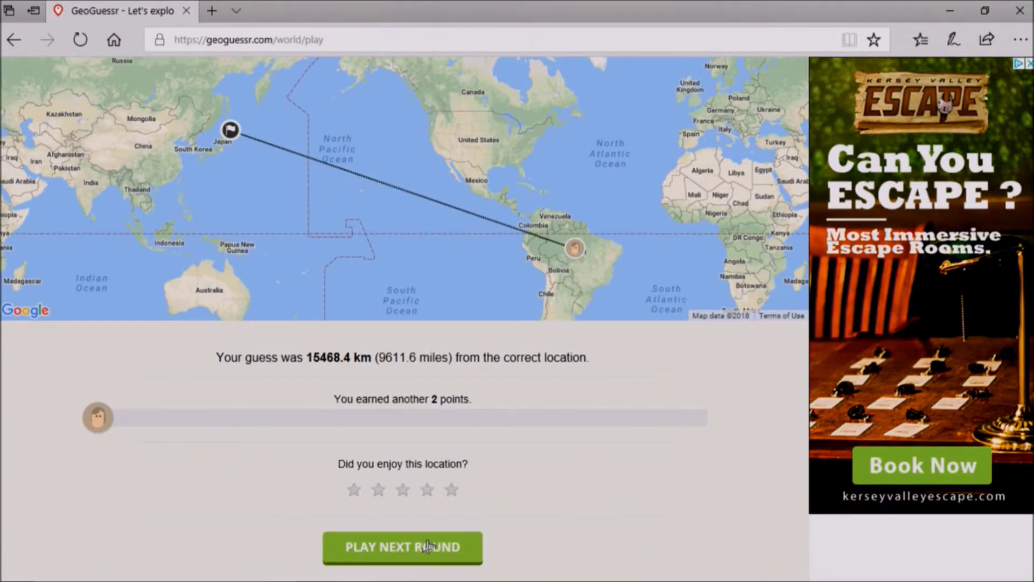
{"action": "left_click", "coordinate": [428, 547]}
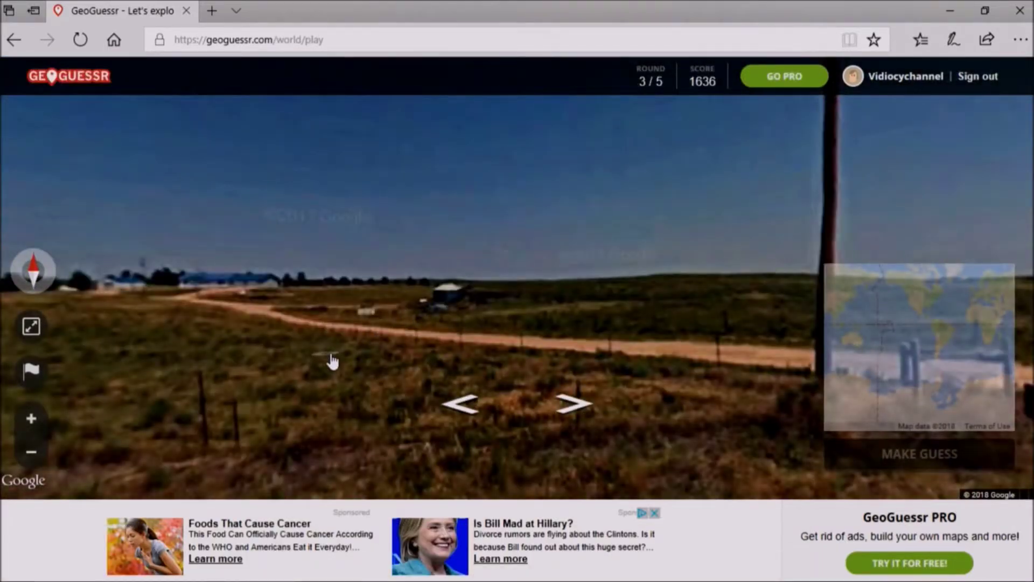
Look around round 3's Street View: the dirt road, fenced field and power poles.
{"action": "left_click_drag", "start_coordinate": [475, 352], "coordinate": [692, 300]}
{"action": "mouse_move", "coordinate": [368, 404]}
{"action": "left_mouse_down"}
{"action": "mouse_move", "coordinate": [602, 261]}
{"action": "mouse_move", "coordinate": [565, 348]}
{"action": "left_mouse_up"}
{"action": "mouse_move", "coordinate": [501, 331]}
{"action": "left_mouse_down"}
{"action": "mouse_move", "coordinate": [613, 388]}
{"action": "mouse_move", "coordinate": [670, 436]}
{"action": "left_mouse_up"}
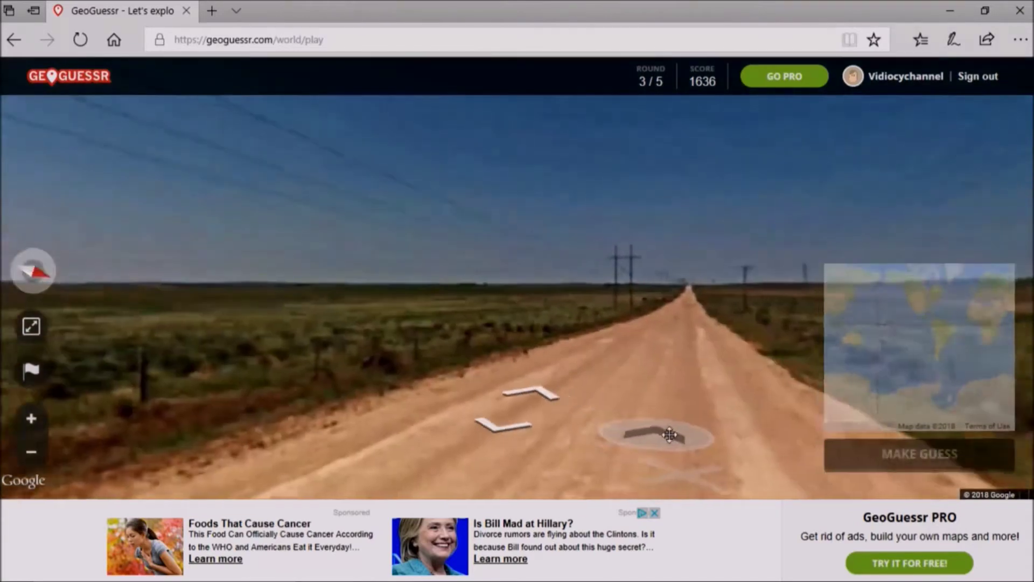
{"action": "left_click_drag", "start_coordinate": [371, 428], "coordinate": [566, 404]}
{"action": "mouse_move", "coordinate": [437, 420]}
{"action": "left_mouse_down"}
{"action": "mouse_move", "coordinate": [686, 307]}
{"action": "mouse_move", "coordinate": [752, 348]}
{"action": "left_mouse_up"}
{"action": "mouse_move", "coordinate": [268, 276]}
{"action": "left_mouse_down"}
{"action": "mouse_move", "coordinate": [644, 448]}
{"action": "mouse_move", "coordinate": [767, 420]}
{"action": "left_mouse_up"}
{"action": "left_click_drag", "start_coordinate": [485, 395], "coordinate": [595, 322]}
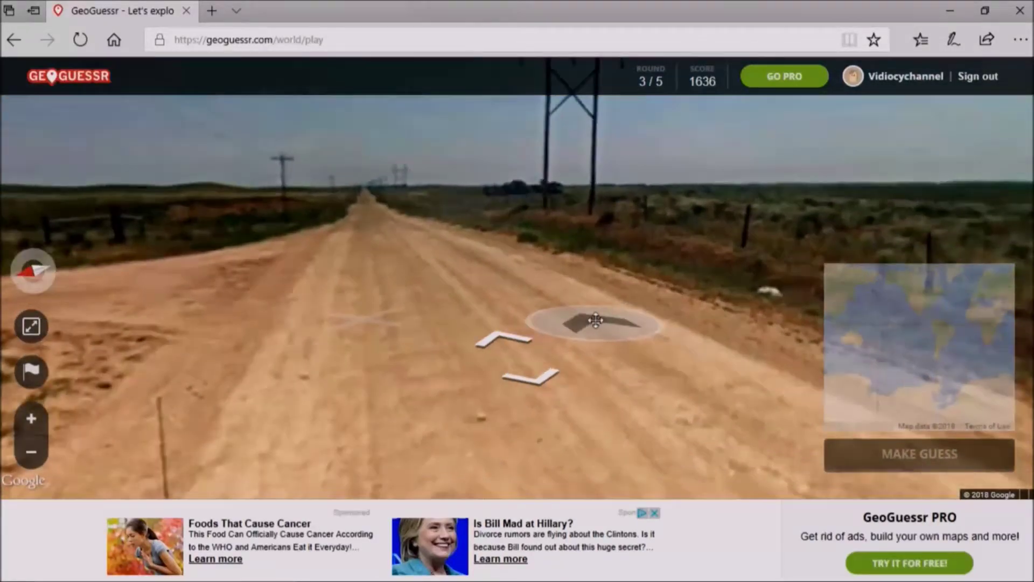
{"action": "left_click", "coordinate": [596, 321]}
{"action": "mouse_move", "coordinate": [485, 283]}
{"action": "left_mouse_down"}
{"action": "mouse_move", "coordinate": [678, 365]}
{"action": "mouse_move", "coordinate": [565, 339]}
{"action": "left_mouse_up"}
{"action": "mouse_move", "coordinate": [453, 437]}
{"action": "left_mouse_down"}
{"action": "mouse_move", "coordinate": [606, 356]}
{"action": "mouse_move", "coordinate": [720, 422]}
{"action": "left_mouse_up"}
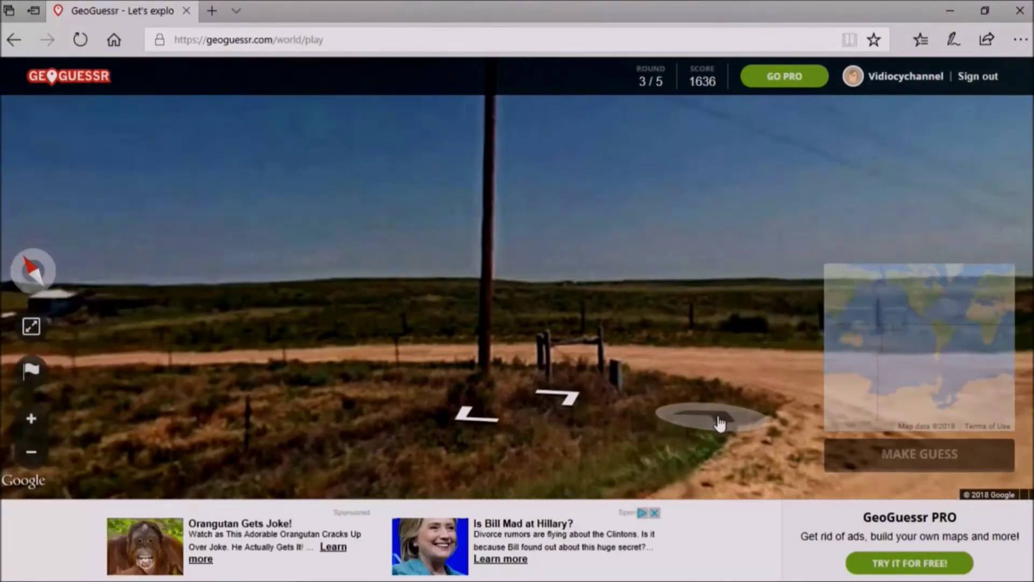
{"action": "scroll", "coordinate": [832, 326], "scroll_direction": "up", "scroll_amount": 1}
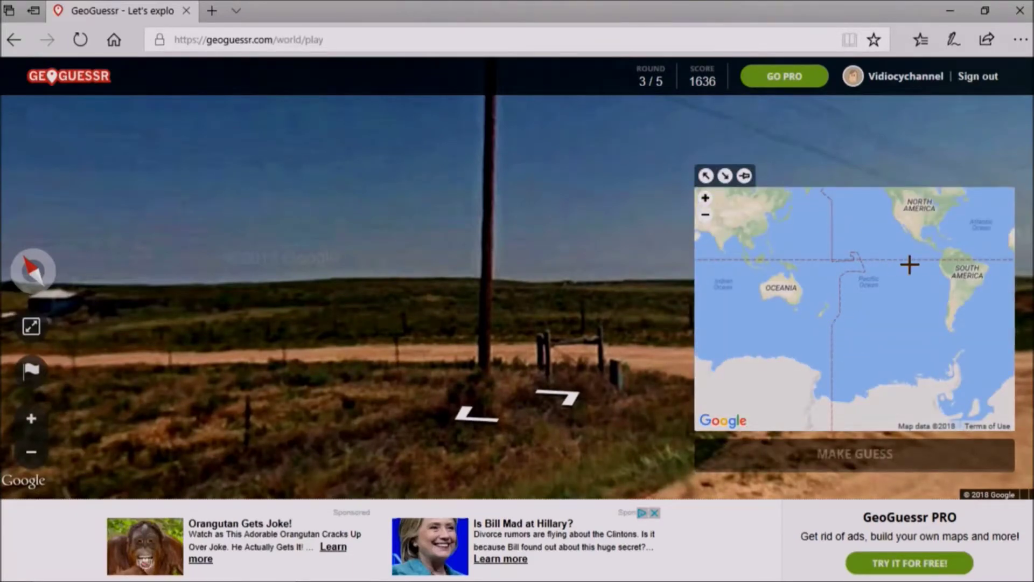
{"action": "scroll", "coordinate": [909, 264], "scroll_direction": "up", "scroll_amount": 2}
{"action": "scroll", "coordinate": [889, 267], "scroll_direction": "up", "scroll_amount": 1}
{"action": "scroll", "coordinate": [847, 323], "scroll_direction": "up", "scroll_amount": 1}
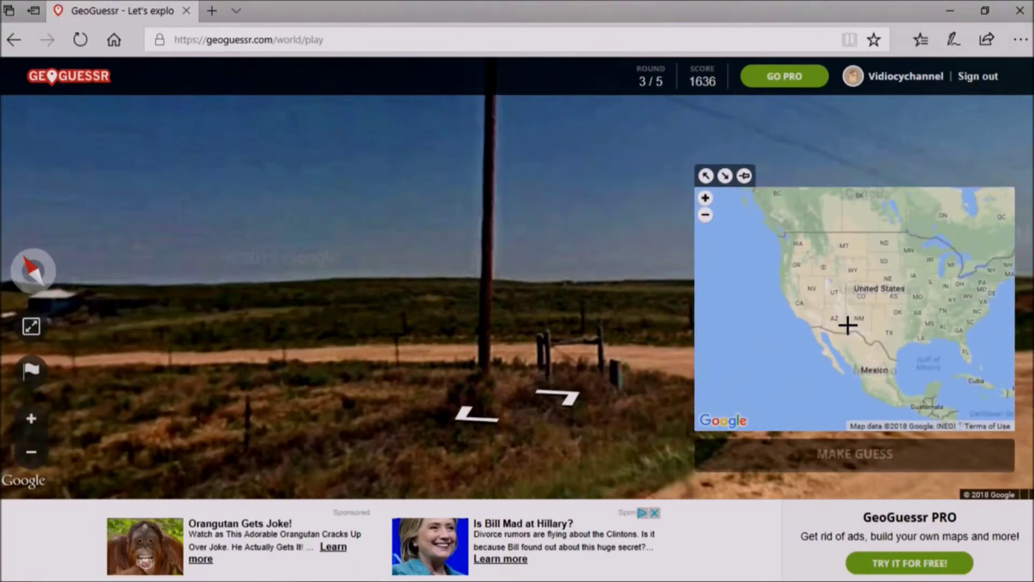
{"action": "scroll", "coordinate": [847, 324], "scroll_direction": "up", "scroll_amount": 1}
{"action": "scroll", "coordinate": [861, 373], "scroll_direction": "up", "scroll_amount": 1}
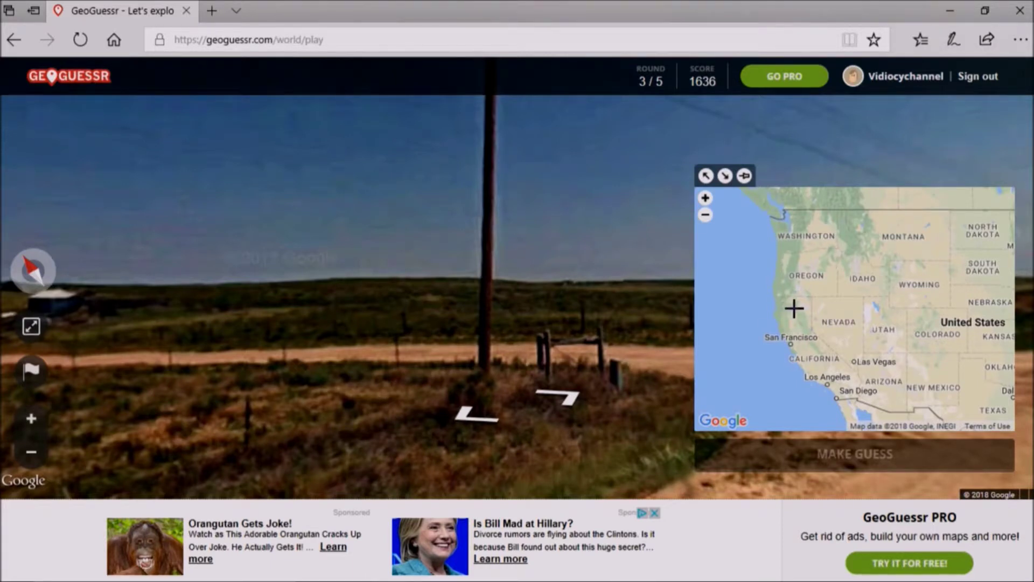
Pin the round 3 guess near Missouri in the central US, scoring 3330 points.
{"action": "left_click_drag", "start_coordinate": [970, 340], "coordinate": [808, 320]}
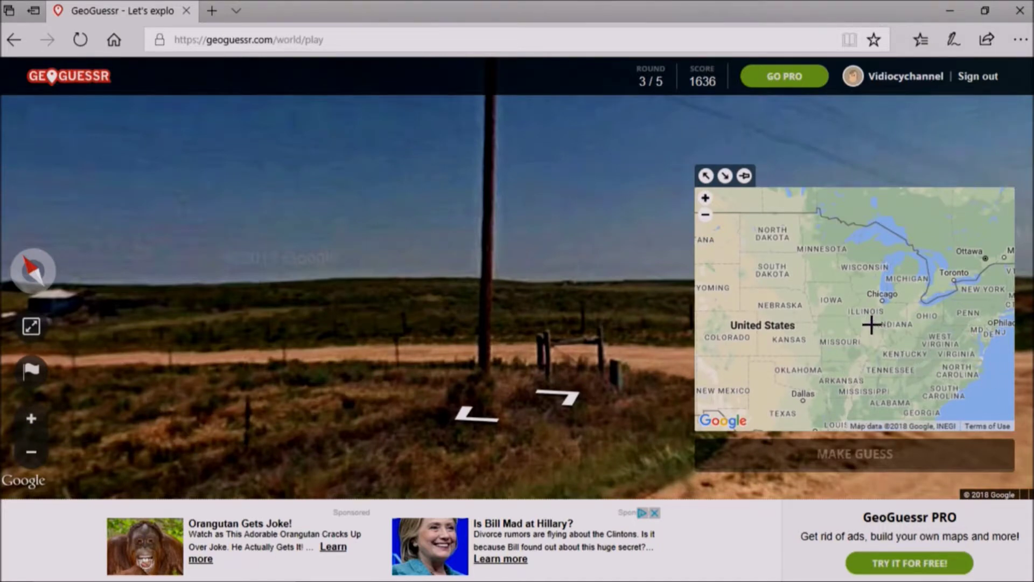
{"action": "mouse_move", "coordinate": [796, 310]}
{"action": "left_mouse_down"}
{"action": "mouse_move", "coordinate": [857, 293]}
{"action": "mouse_move", "coordinate": [847, 291]}
{"action": "left_mouse_up"}
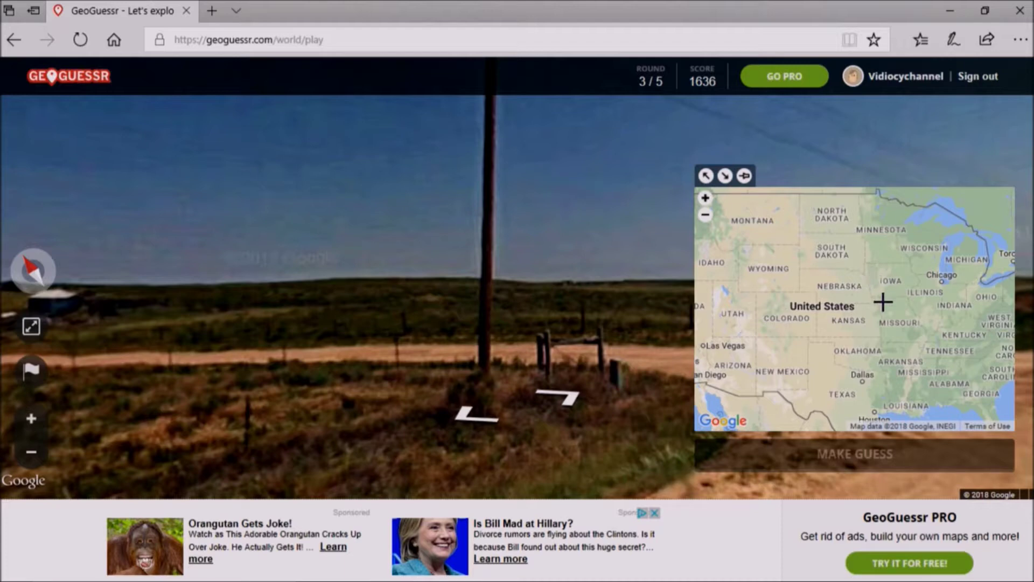
{"action": "left_click", "coordinate": [893, 298]}
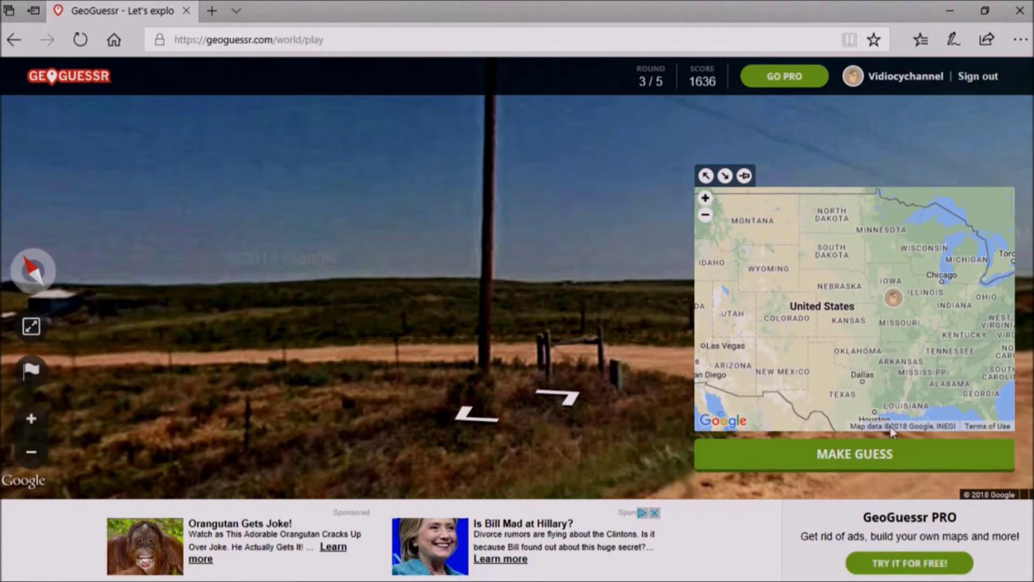
{"action": "left_click", "coordinate": [887, 451]}
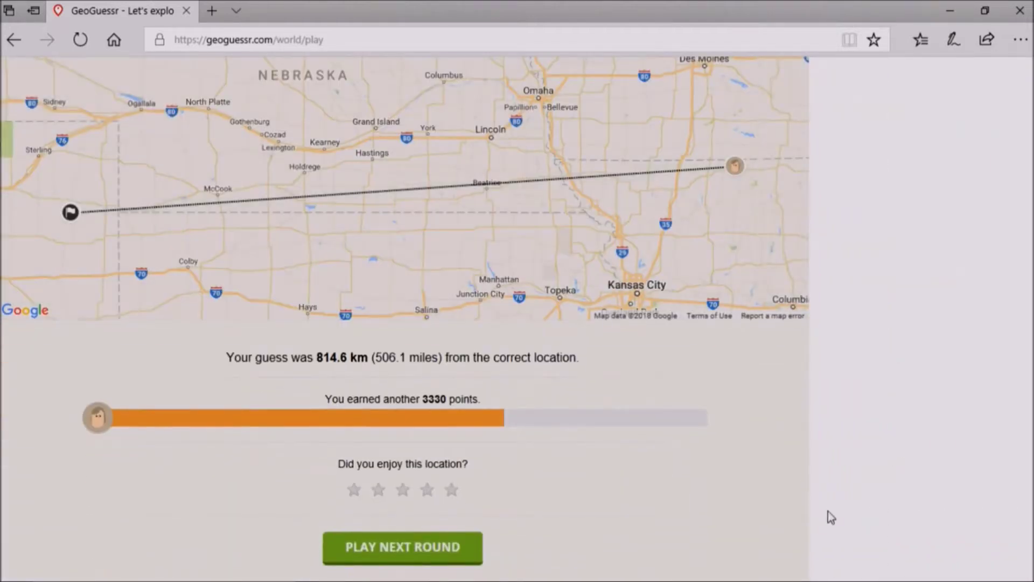
{"action": "scroll", "coordinate": [567, 144], "scroll_direction": "down", "scroll_amount": 3}
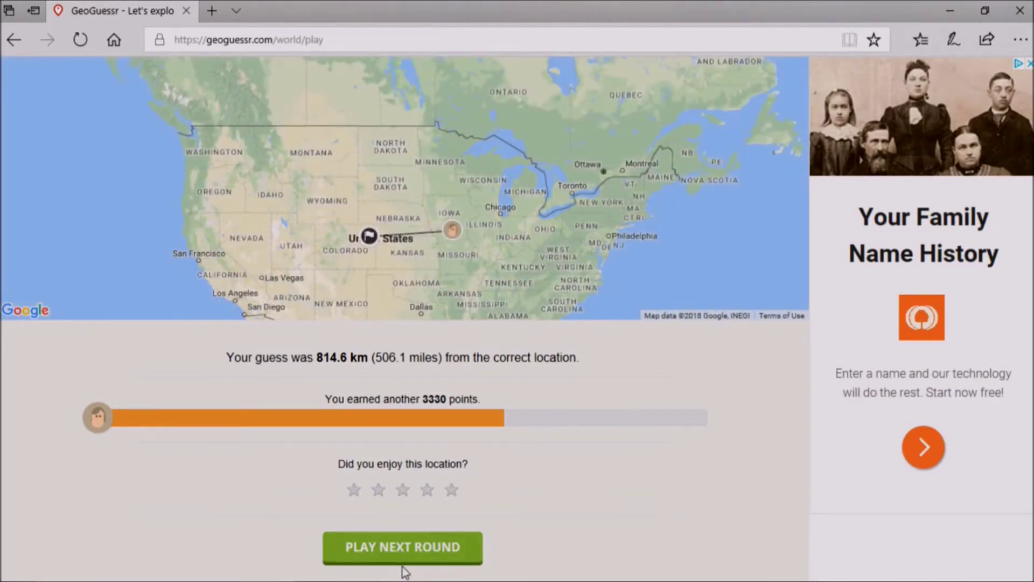
{"action": "left_click", "coordinate": [403, 547]}
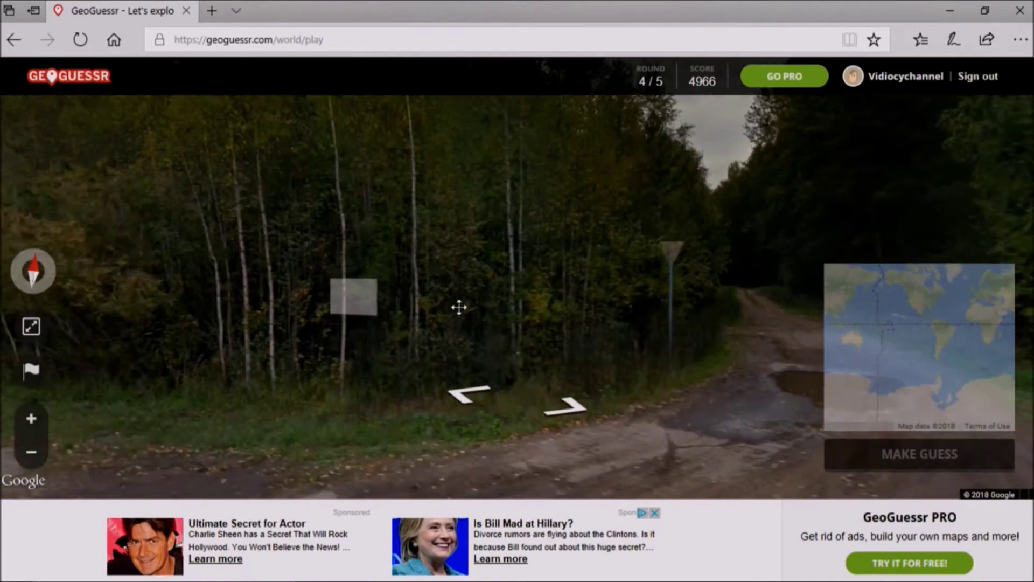
Explore round 4's Street View along the road toward the blue sign.
{"action": "left_click_drag", "start_coordinate": [460, 307], "coordinate": [767, 400]}
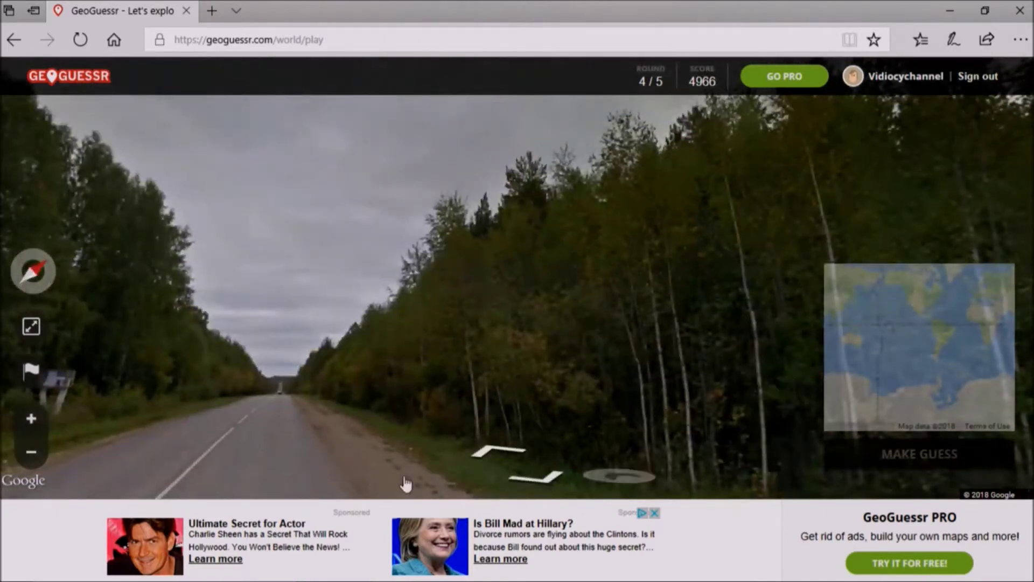
{"action": "left_click_drag", "start_coordinate": [281, 424], "coordinate": [457, 389]}
{"action": "left_click", "coordinate": [459, 397]}
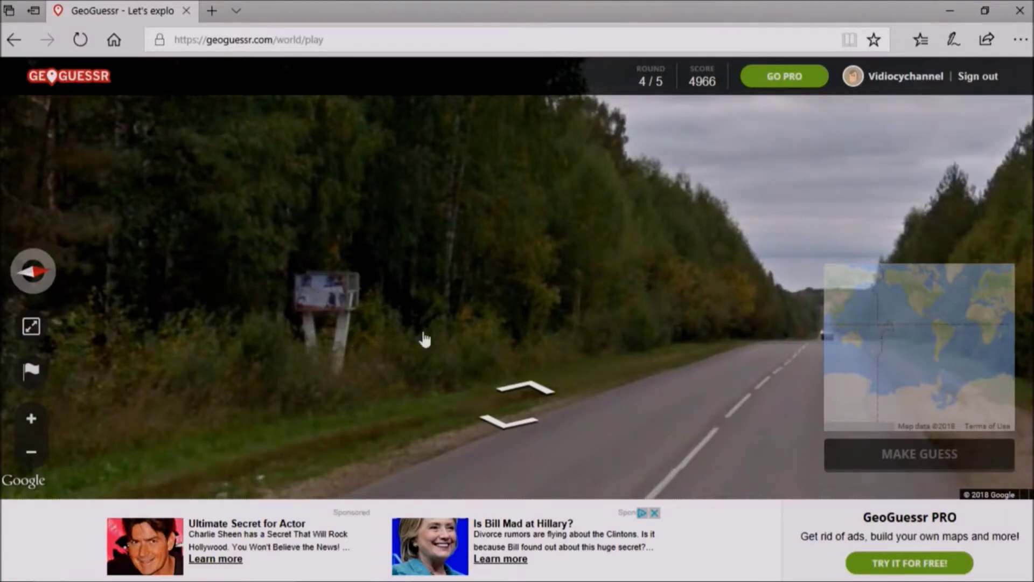
{"action": "left_click_drag", "start_coordinate": [478, 327], "coordinate": [597, 412]}
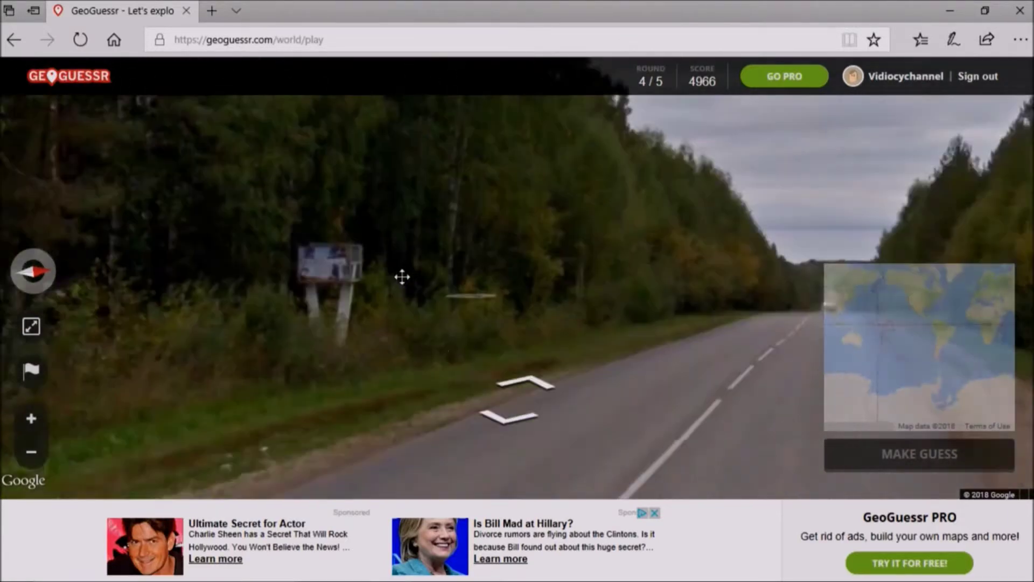
{"action": "mouse_move", "coordinate": [402, 275]}
{"action": "left_mouse_down"}
{"action": "mouse_move", "coordinate": [181, 237]}
{"action": "mouse_move", "coordinate": [253, 91]}
{"action": "mouse_move", "coordinate": [194, 98]}
{"action": "mouse_move", "coordinate": [357, 251]}
{"action": "mouse_move", "coordinate": [612, 380]}
{"action": "mouse_move", "coordinate": [572, 399]}
{"action": "mouse_move", "coordinate": [499, 406]}
{"action": "mouse_move", "coordinate": [501, 348]}
{"action": "mouse_move", "coordinate": [597, 415]}
{"action": "left_mouse_up"}
{"action": "left_click", "coordinate": [502, 347]}
{"action": "left_click", "coordinate": [401, 320]}
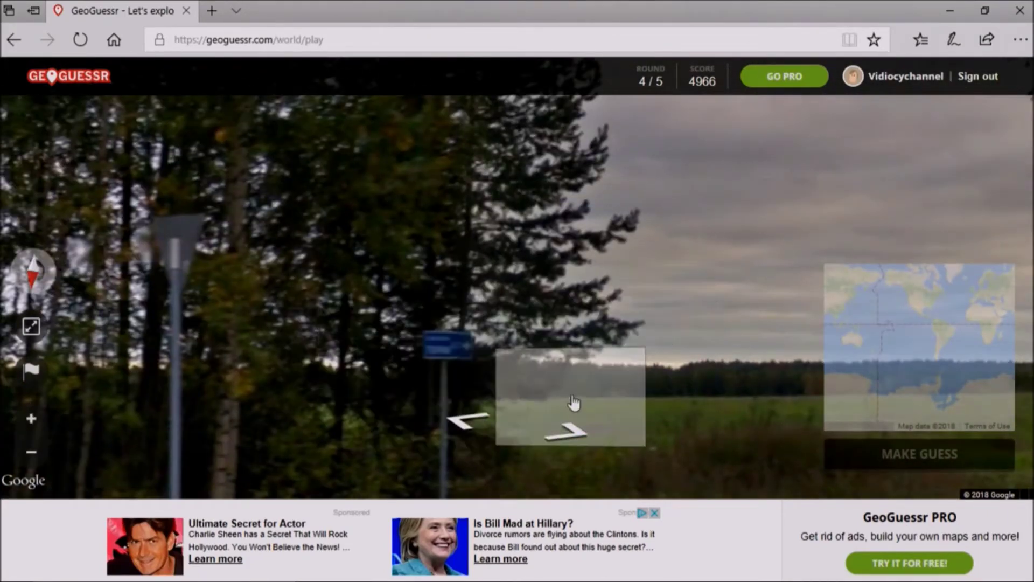
{"action": "mouse_move", "coordinate": [919, 346]}
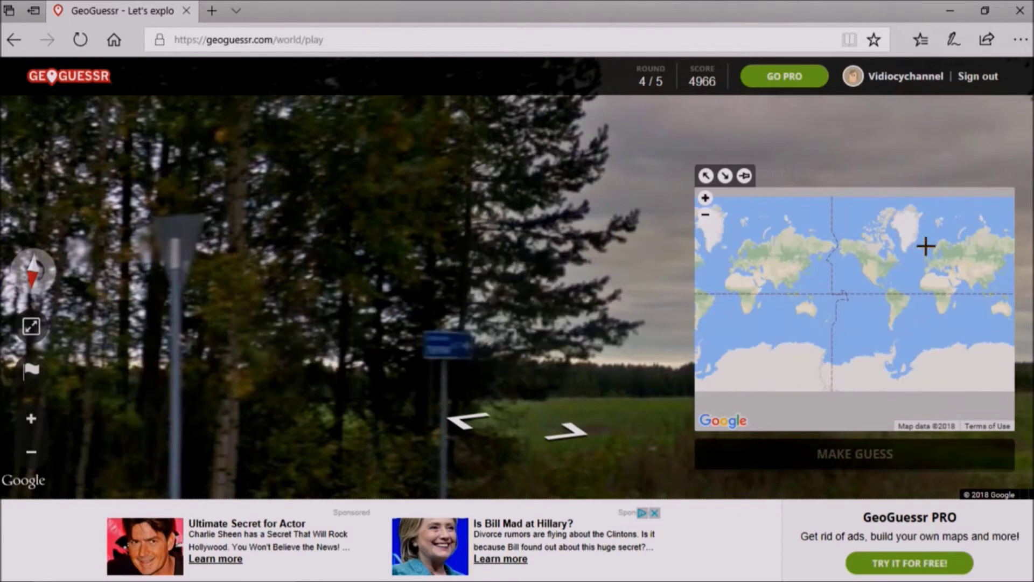
{"action": "scroll", "coordinate": [985, 257], "scroll_direction": "up", "scroll_amount": 2}
{"action": "scroll", "coordinate": [952, 257], "scroll_direction": "up", "scroll_amount": 2}
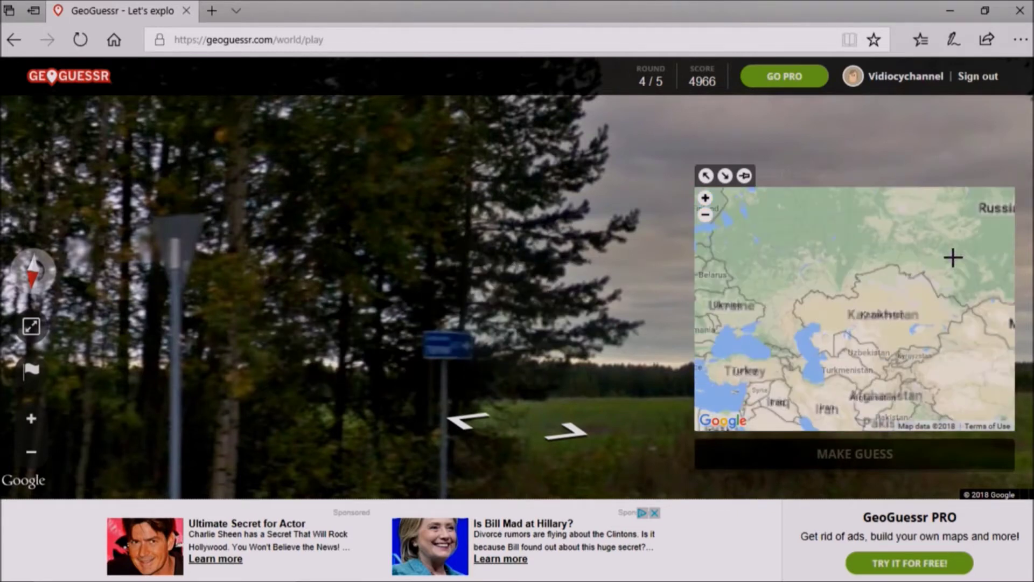
{"action": "scroll", "coordinate": [952, 257], "scroll_direction": "down", "scroll_amount": 2}
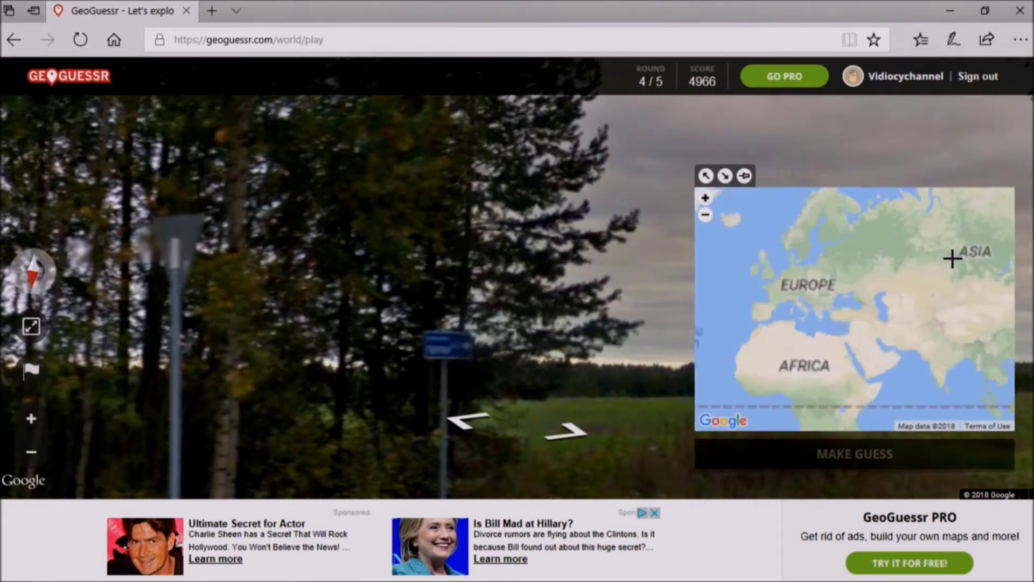
Pin the round 4 guess in central Siberia for 1506 points, reaching round 5.
{"action": "mouse_move", "coordinate": [952, 257]}
{"action": "left_mouse_down"}
{"action": "mouse_move", "coordinate": [773, 340]}
{"action": "mouse_move", "coordinate": [775, 328]}
{"action": "left_mouse_up"}
{"action": "scroll", "coordinate": [871, 348], "scroll_direction": "up", "scroll_amount": 2}
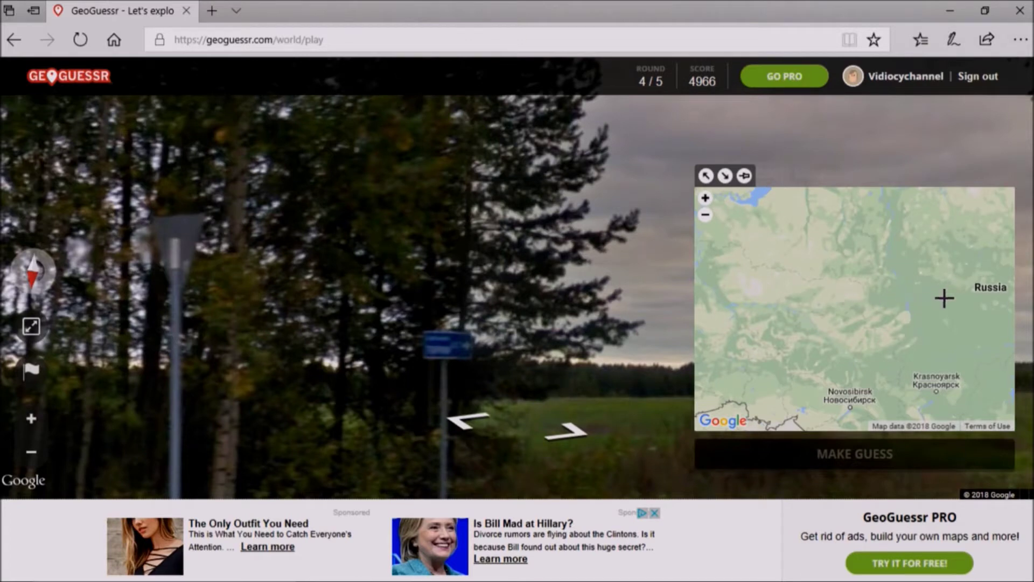
{"action": "left_click", "coordinate": [944, 298]}
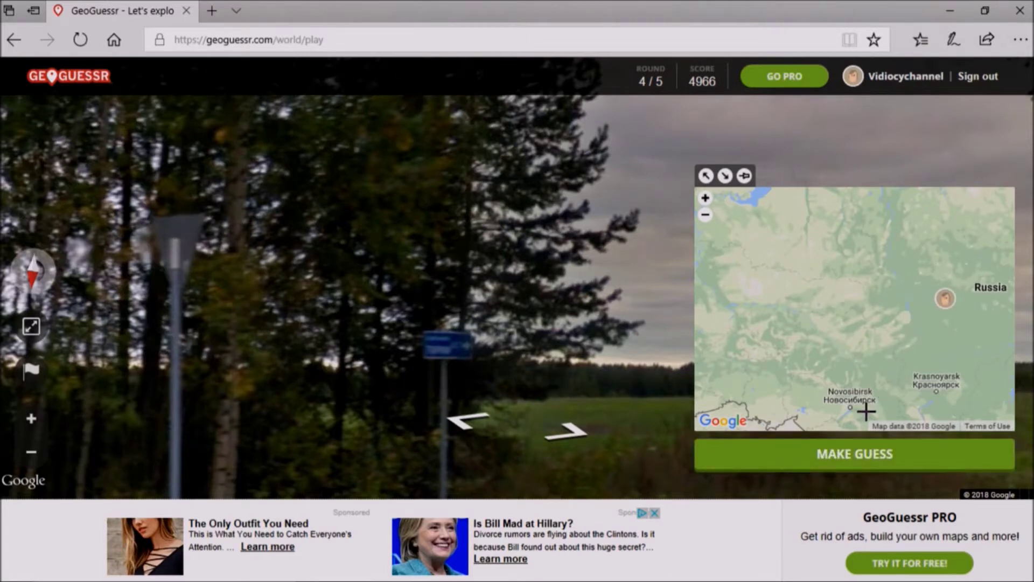
{"action": "left_click", "coordinate": [831, 460]}
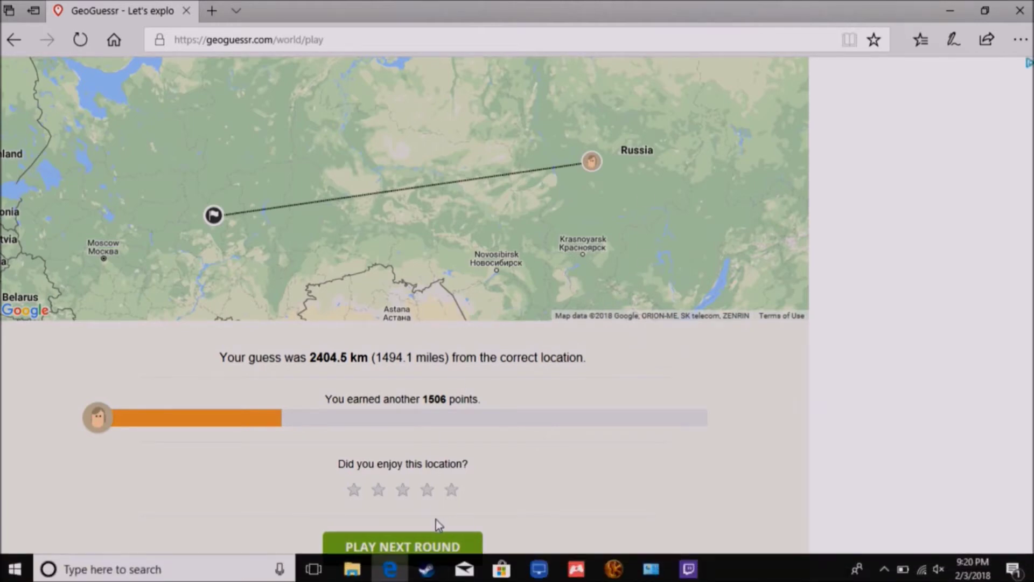
{"action": "left_click", "coordinate": [381, 558]}
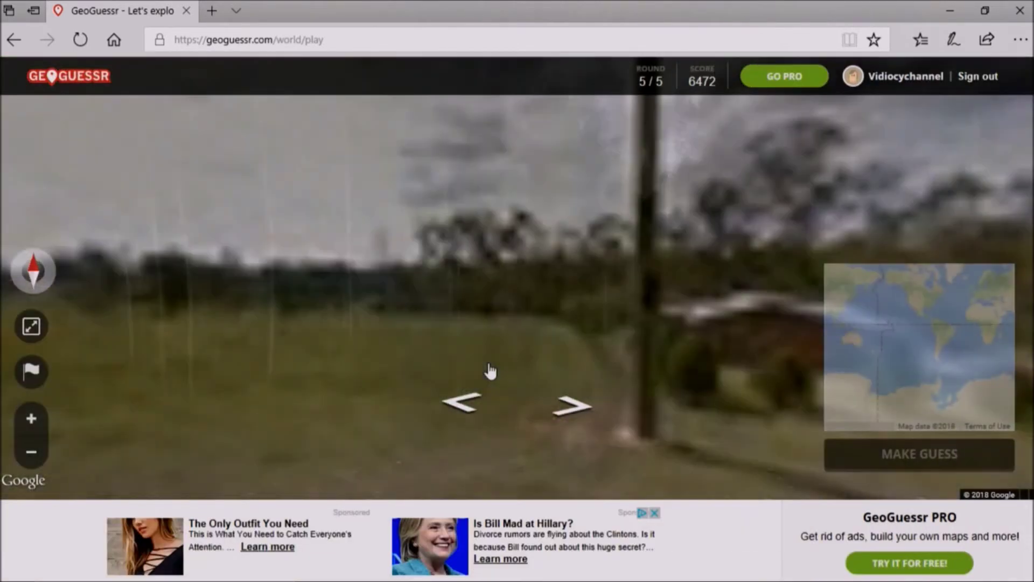
Explore round 5's road, lone tree, and the pole beside the house.
{"action": "left_click", "coordinate": [411, 365]}
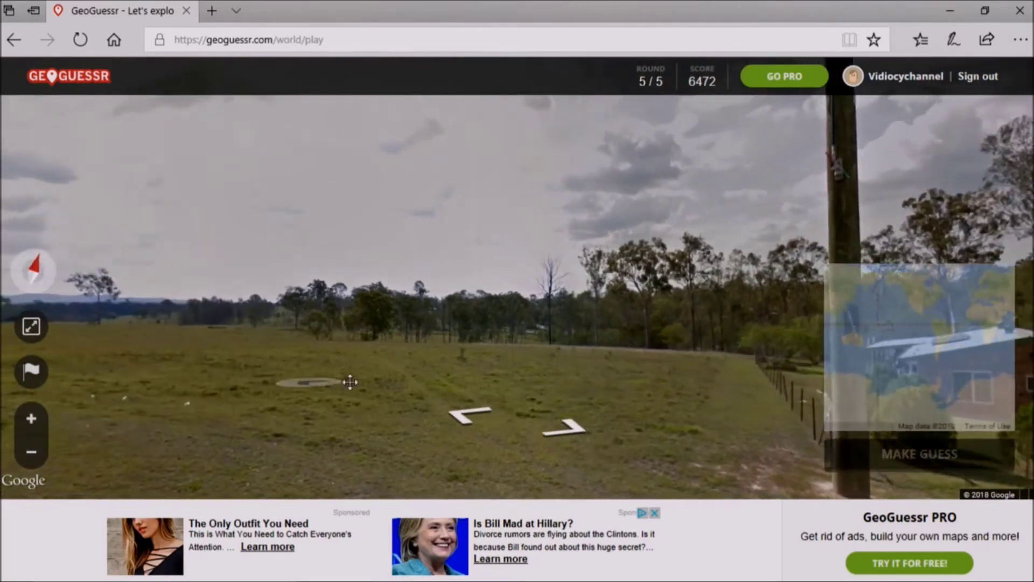
{"action": "left_click", "coordinate": [322, 386]}
{"action": "left_click_drag", "start_coordinate": [321, 387], "coordinate": [399, 425]}
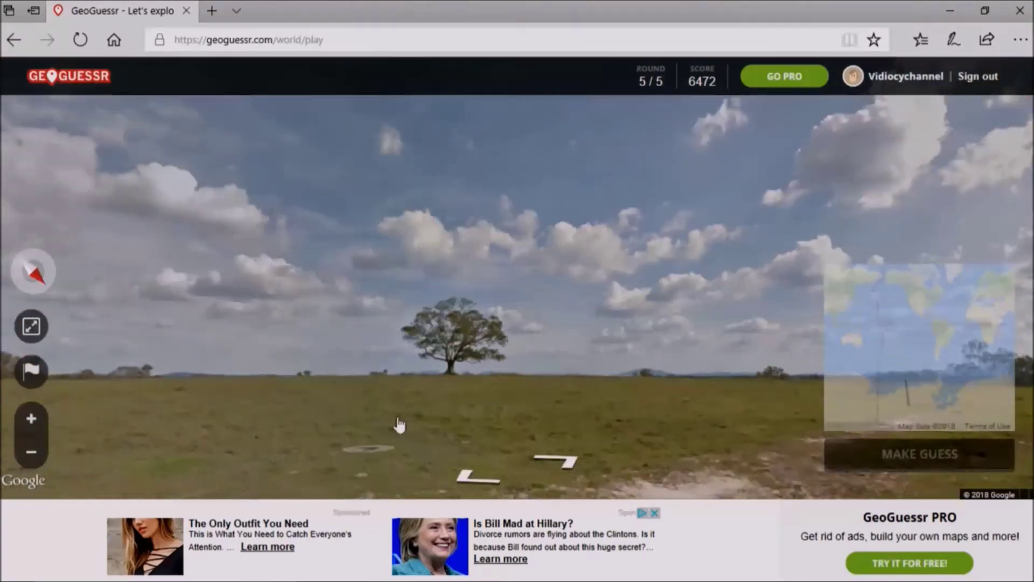
{"action": "left_click", "coordinate": [399, 426]}
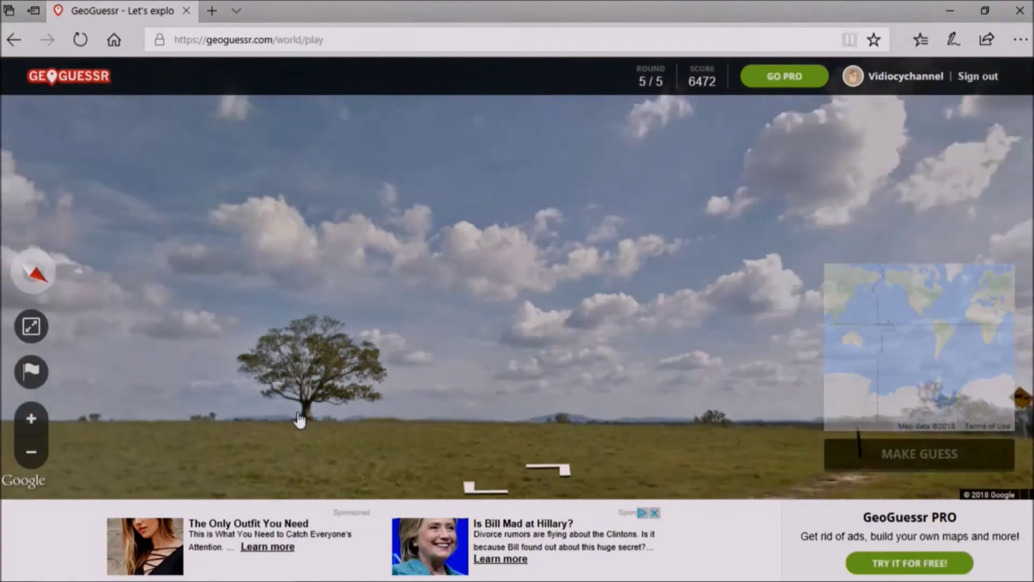
{"action": "left_click_drag", "start_coordinate": [294, 422], "coordinate": [175, 400]}
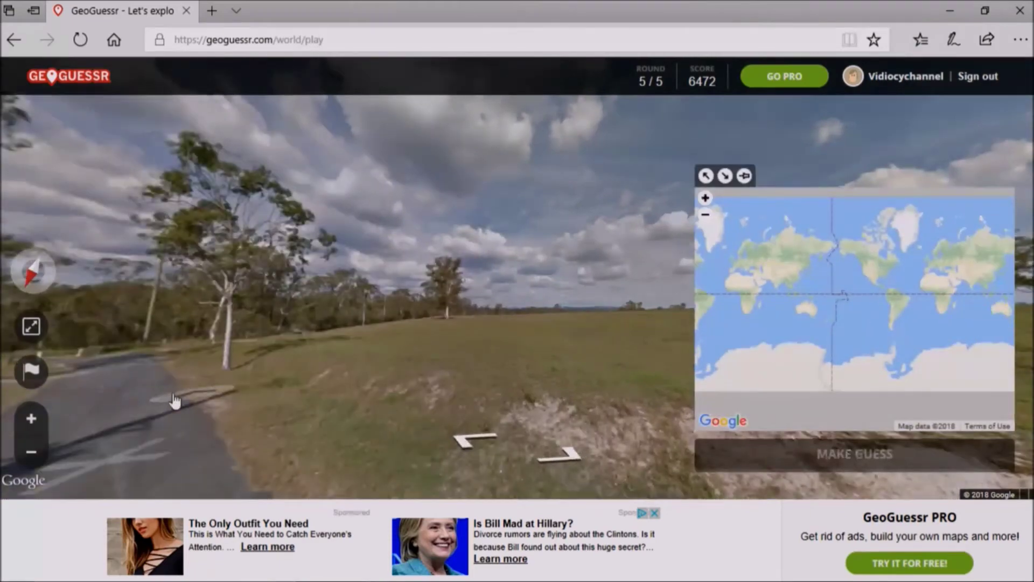
{"action": "left_click", "coordinate": [174, 400]}
{"action": "left_click", "coordinate": [428, 388]}
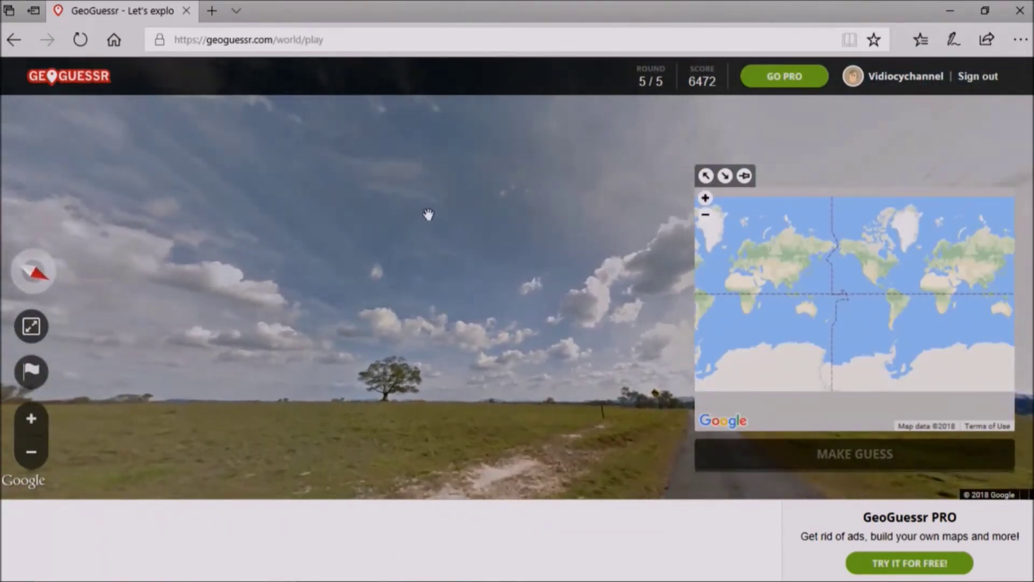
{"action": "mouse_move", "coordinate": [323, 243]}
{"action": "left_mouse_down"}
{"action": "mouse_move", "coordinate": [647, 303]}
{"action": "mouse_move", "coordinate": [455, 248]}
{"action": "mouse_move", "coordinate": [420, 221]}
{"action": "mouse_move", "coordinate": [398, 248]}
{"action": "left_mouse_up"}
{"action": "mouse_move", "coordinate": [854, 307]}
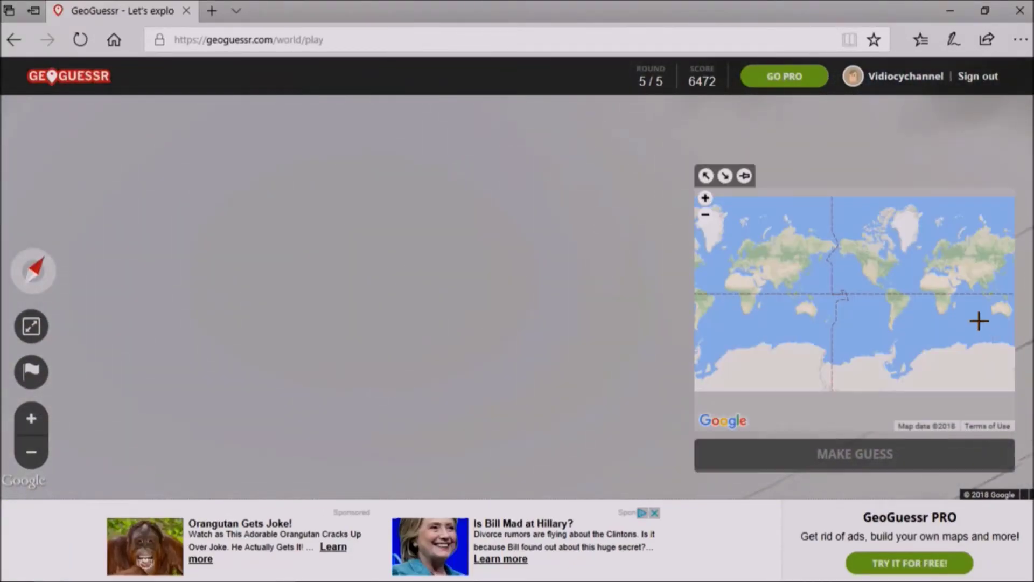
{"action": "scroll", "coordinate": [876, 273], "scroll_direction": "up", "scroll_amount": 1}
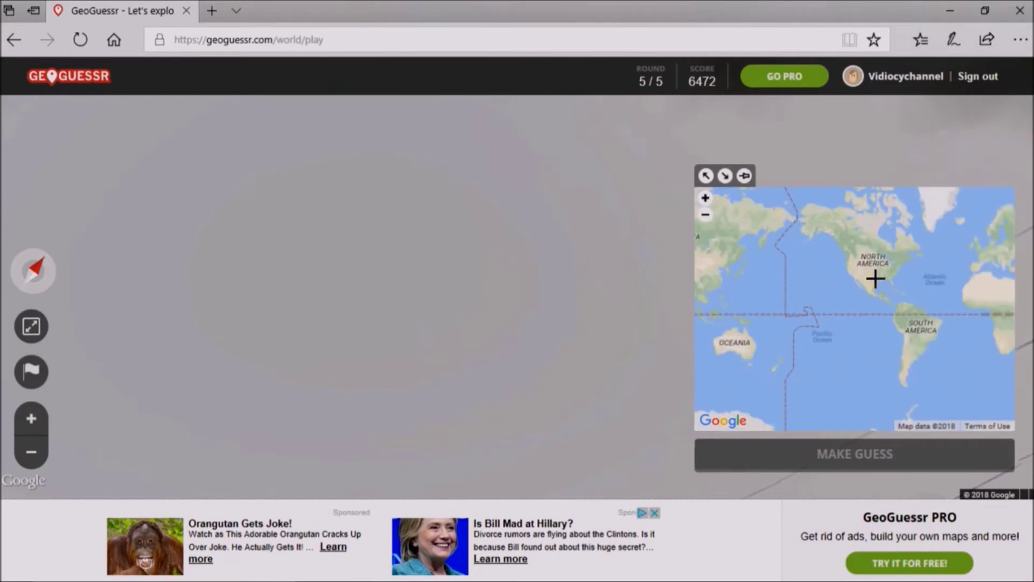
{"action": "scroll", "coordinate": [871, 268], "scroll_direction": "up", "scroll_amount": 1}
{"action": "scroll", "coordinate": [865, 264], "scroll_direction": "up", "scroll_amount": 1}
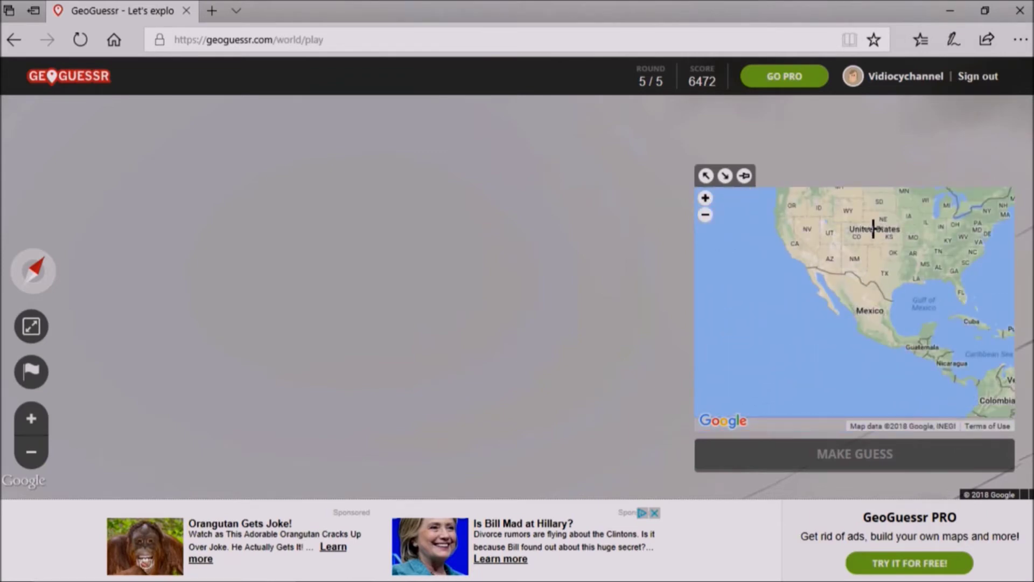
Guess the central US for 7 points and view the 6479-point summary.
{"action": "left_click", "coordinate": [888, 315]}
{"action": "left_click", "coordinate": [899, 445]}
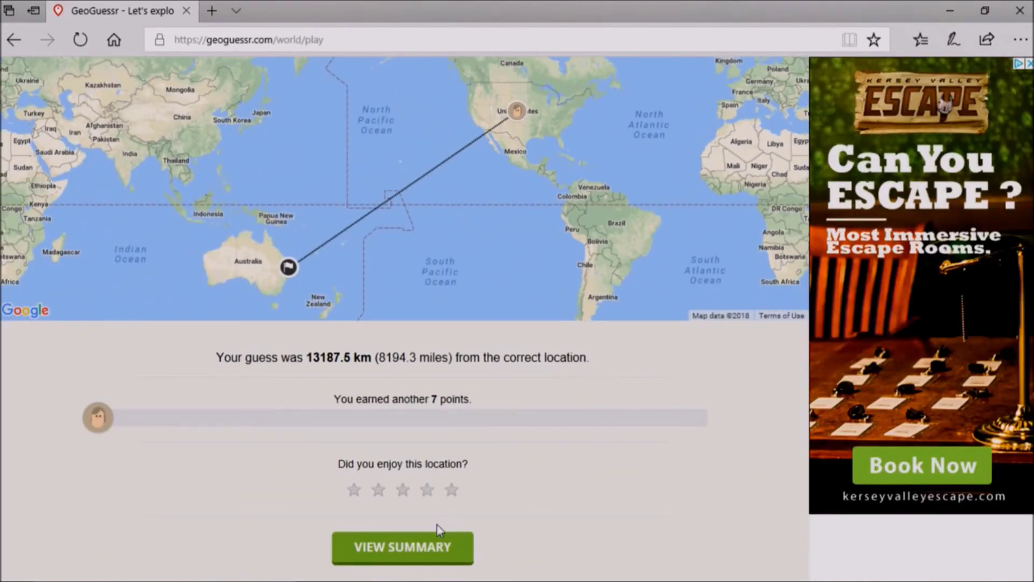
{"action": "left_click", "coordinate": [433, 551]}
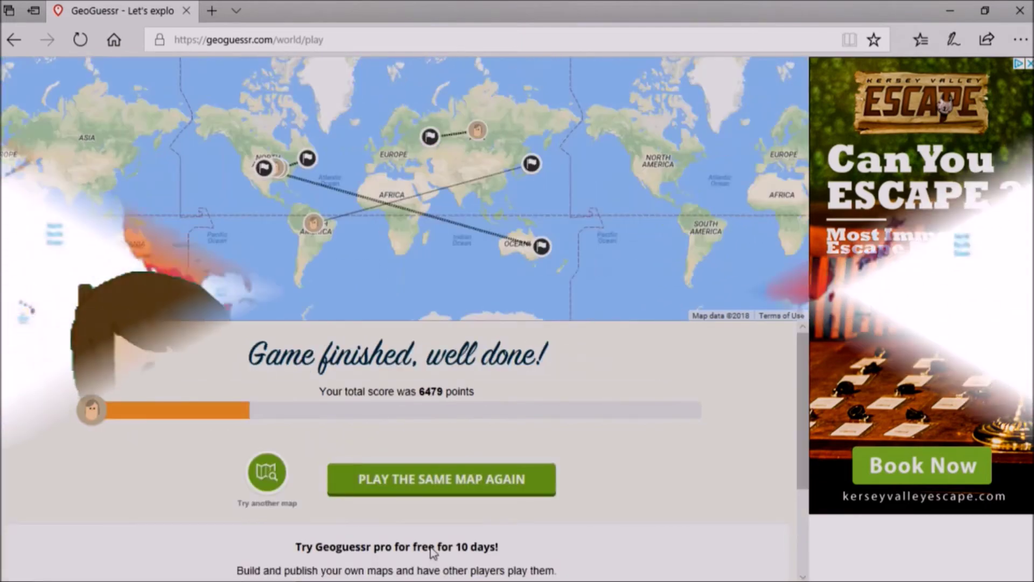